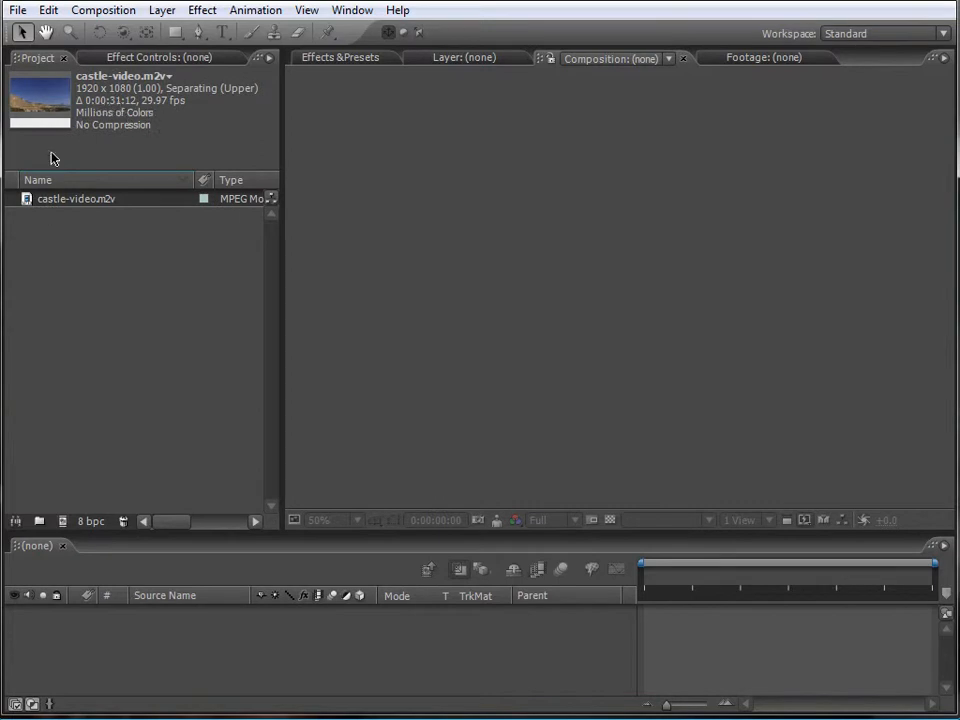
- Open castle-video.m2v in the footage viewer, fit it to the viewer and scrub through the clip
{"action": "double_click", "coordinate": [26, 199]}
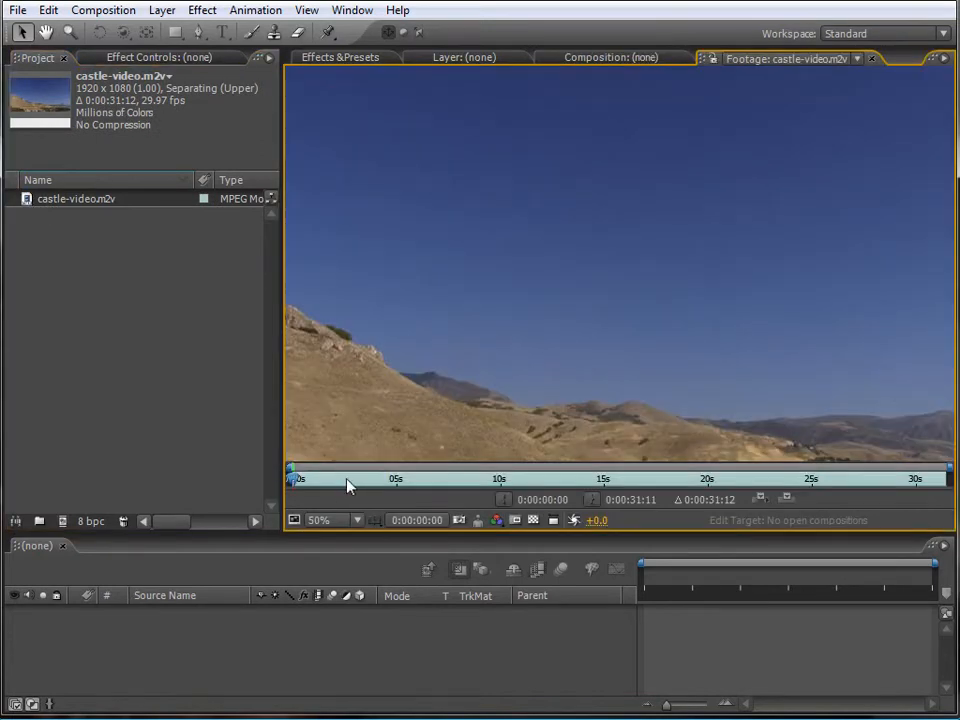
{"action": "left_click", "coordinate": [357, 520]}
{"action": "left_click", "coordinate": [343, 538]}
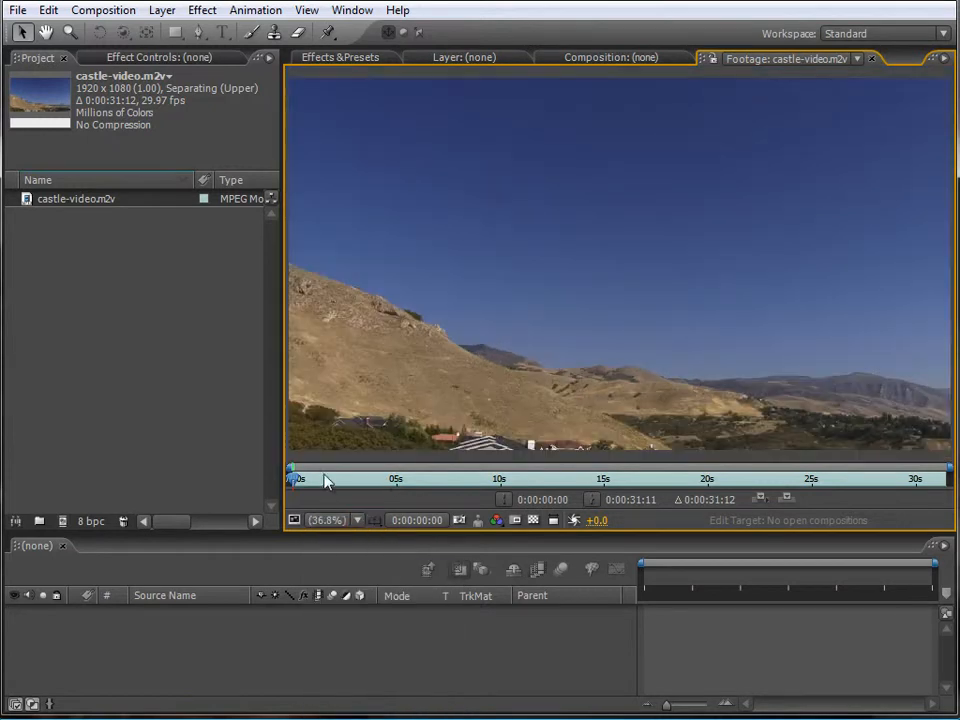
{"action": "left_click_drag", "start_coordinate": [303, 482], "coordinate": [250, 473]}
- Create a composition from castle-video.m2v, fit its view to the viewer and preview the camera movement
{"action": "left_click_drag", "start_coordinate": [55, 199], "coordinate": [108, 421]}
{"action": "left_click_drag", "start_coordinate": [127, 622], "coordinate": [133, 621]}
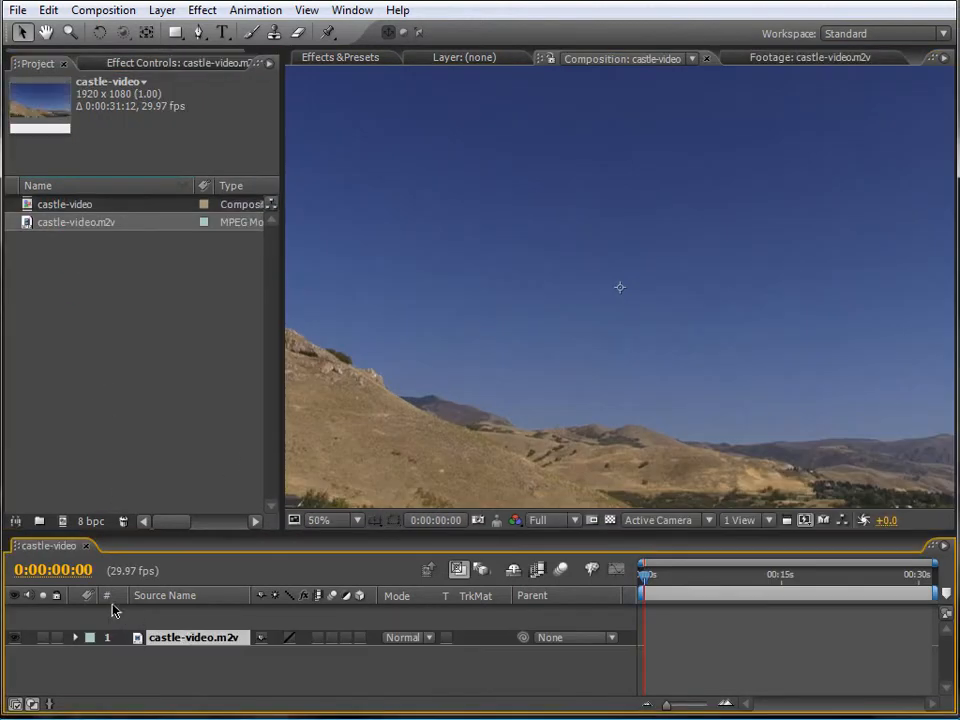
{"action": "mouse_move", "coordinate": [650, 583]}
{"action": "left_mouse_down"}
{"action": "mouse_move", "coordinate": [684, 589]}
{"action": "mouse_move", "coordinate": [634, 590]}
{"action": "left_mouse_up"}
{"action": "left_click", "coordinate": [358, 520]}
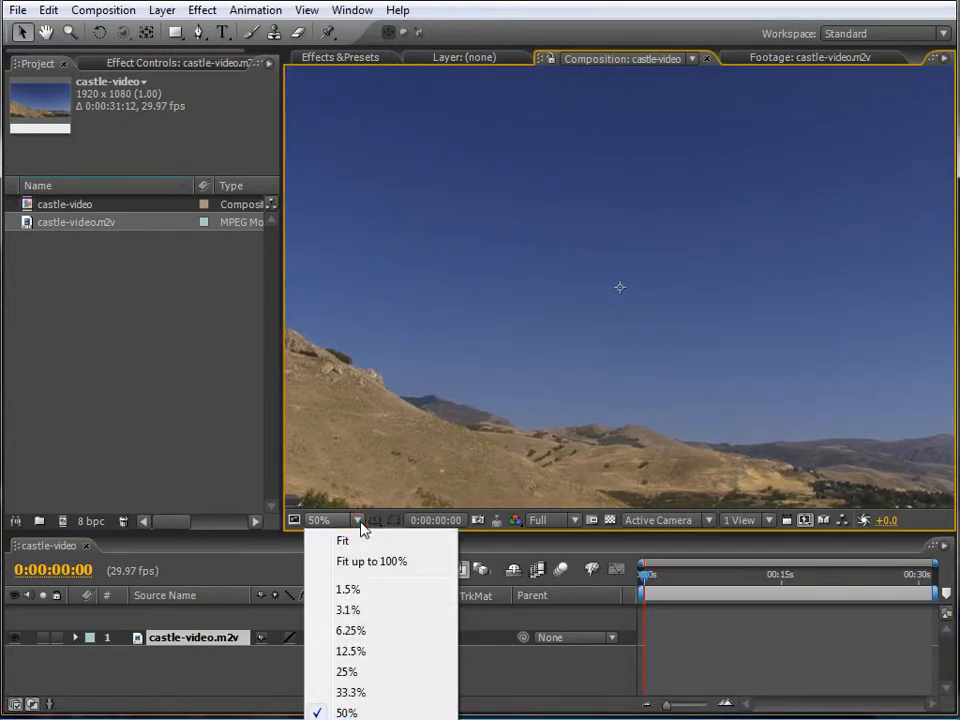
{"action": "left_click", "coordinate": [349, 541]}
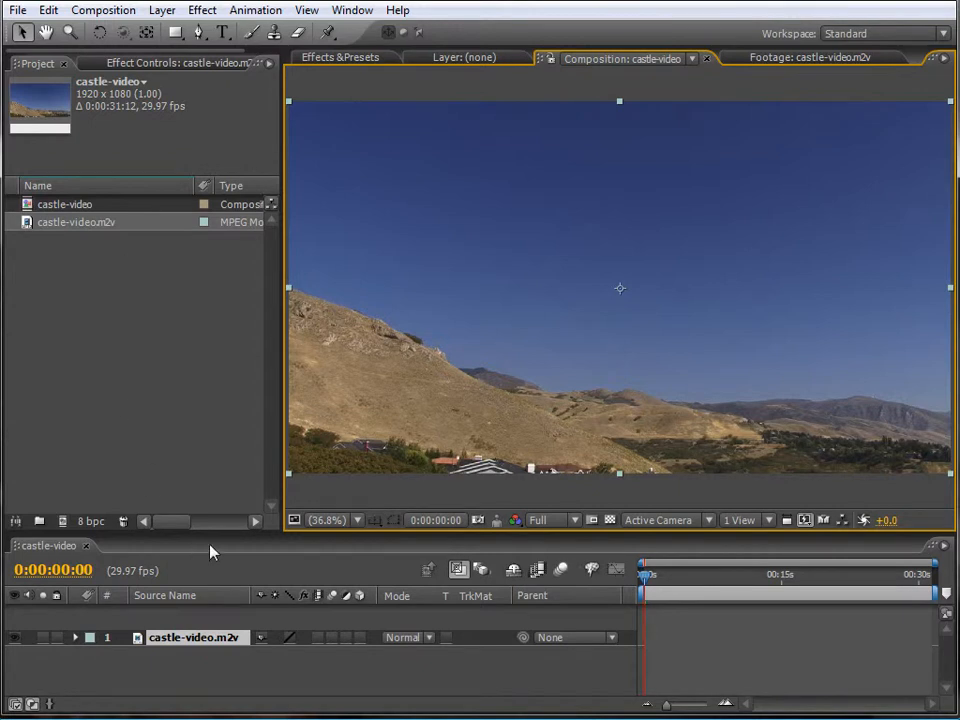
{"action": "mouse_move", "coordinate": [646, 583]}
{"action": "left_mouse_down"}
{"action": "mouse_move", "coordinate": [711, 592]}
{"action": "mouse_move", "coordinate": [791, 585]}
{"action": "mouse_move", "coordinate": [713, 580]}
{"action": "mouse_move", "coordinate": [847, 578]}
{"action": "mouse_move", "coordinate": [642, 577]}
{"action": "left_mouse_up"}
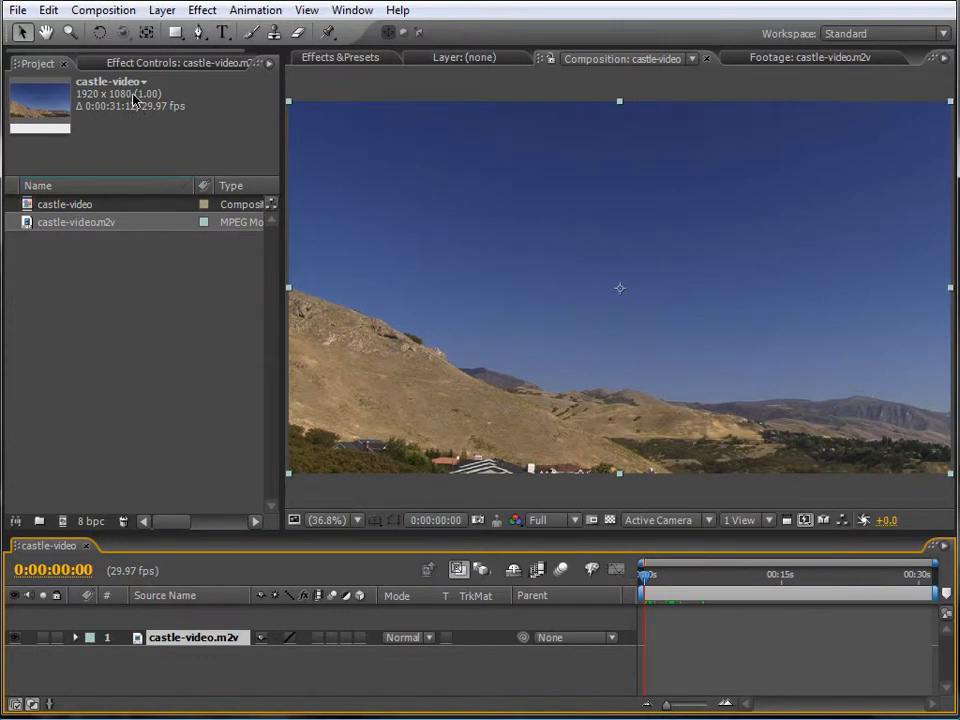
- Add a new null object layer to the castle-video composition
{"action": "left_click", "coordinate": [162, 10]}
{"action": "mouse_move", "coordinate": [307, 34]}
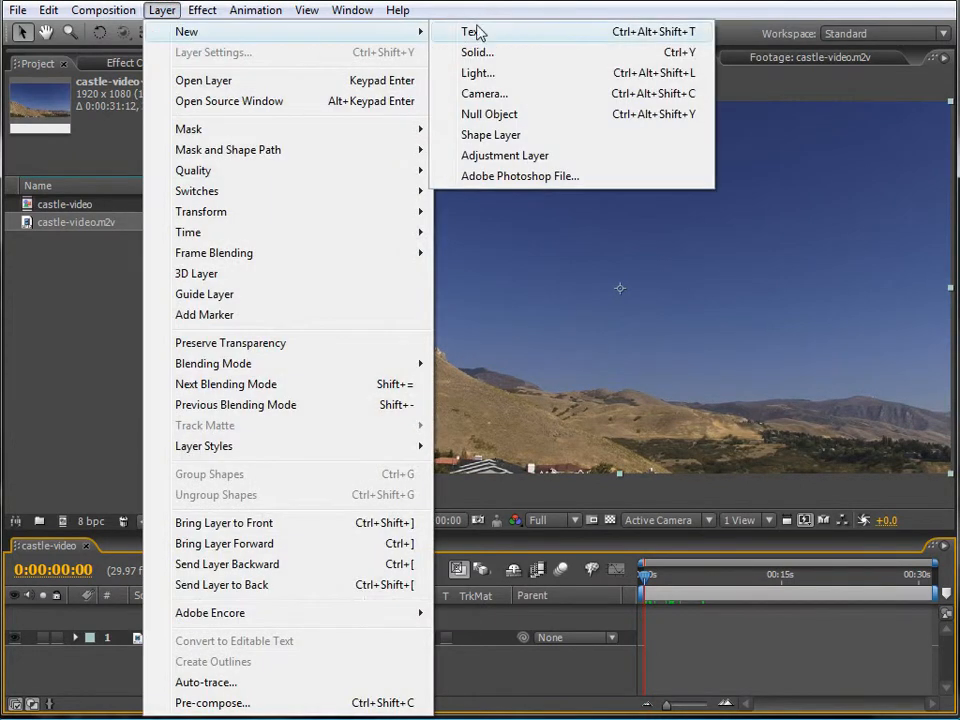
{"action": "left_click", "coordinate": [510, 115]}
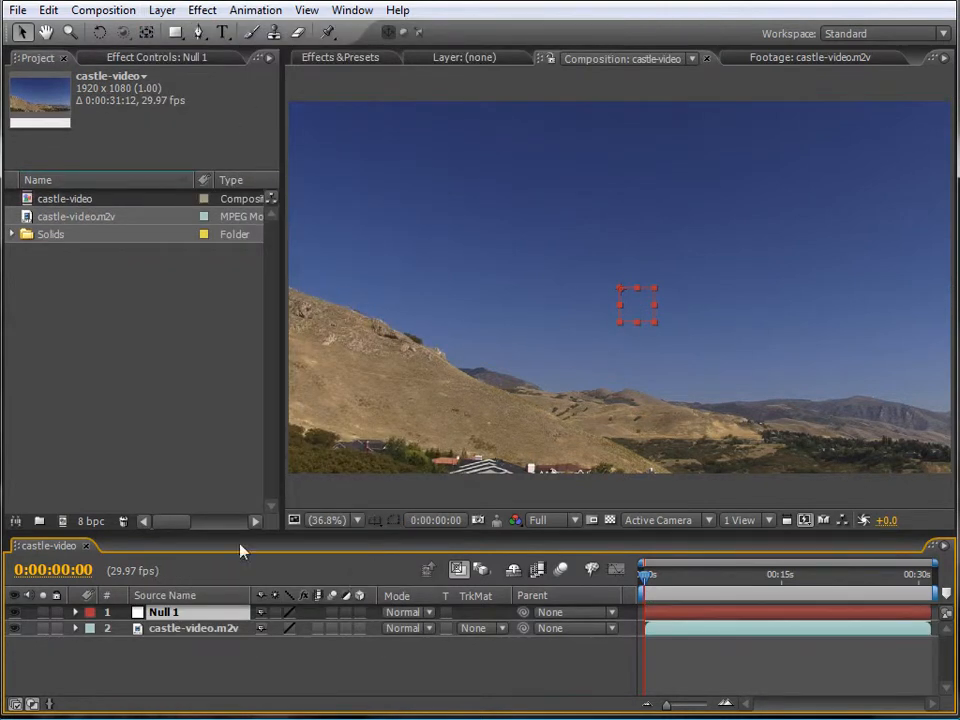
- Start motion tracking on the castle-video.m2v layer with rotation tracked in addition to position
{"action": "left_click", "coordinate": [212, 630]}
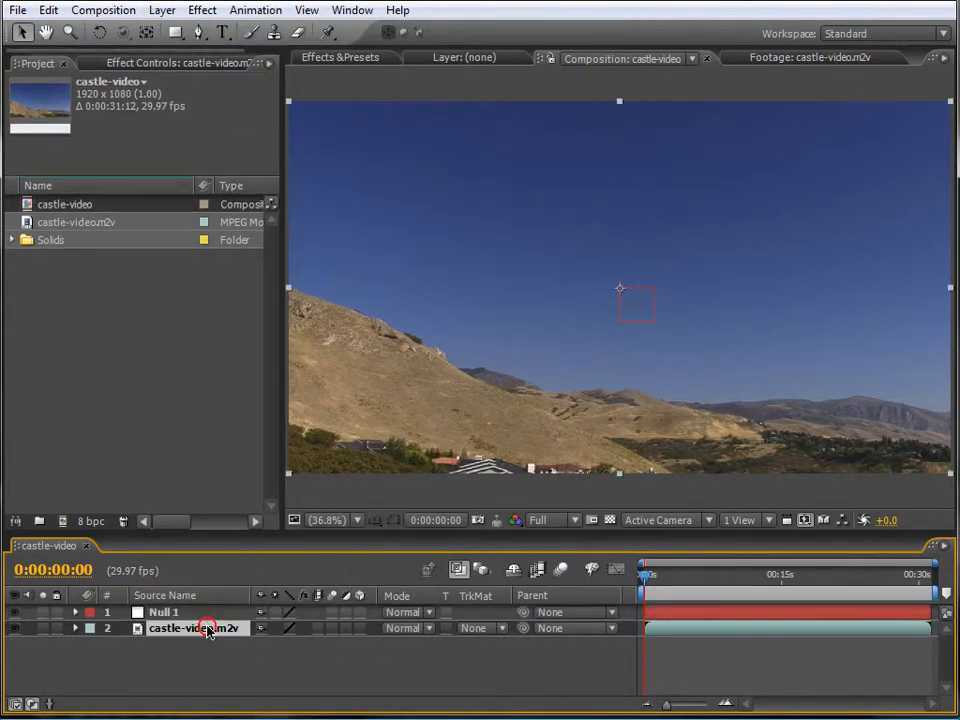
{"action": "left_click", "coordinate": [265, 12]}
{"action": "left_click", "coordinate": [308, 323]}
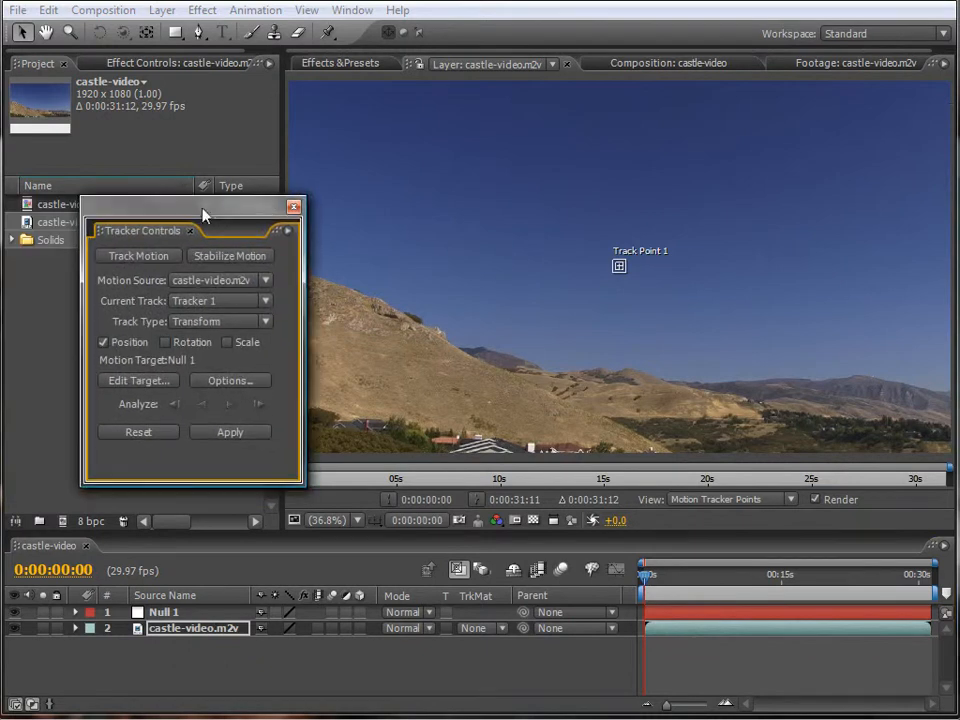
{"action": "left_click_drag", "start_coordinate": [204, 218], "coordinate": [138, 211]}
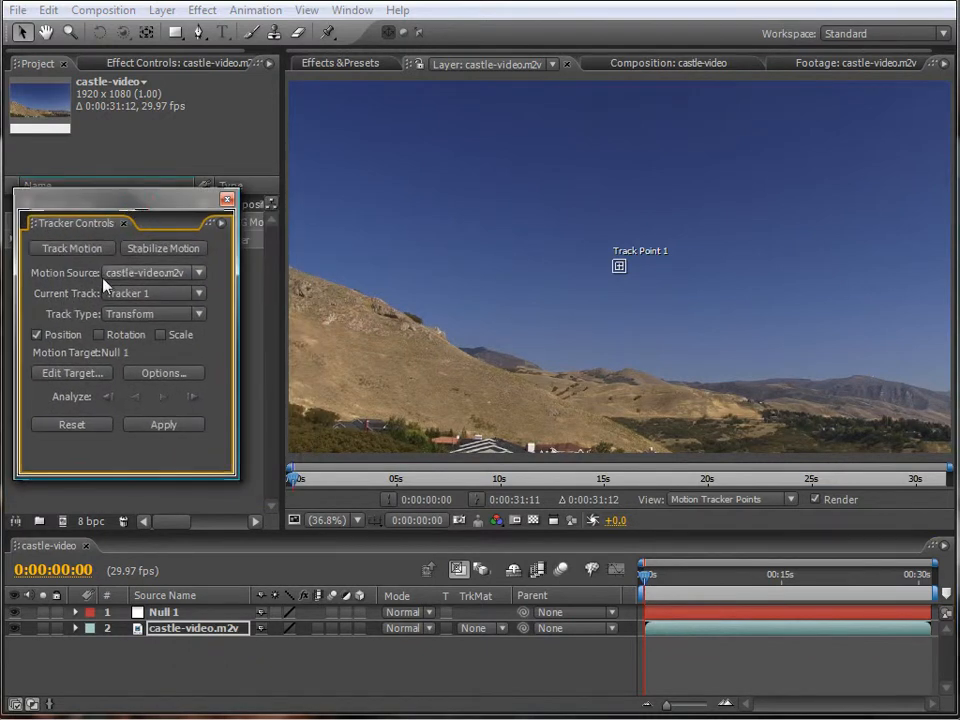
{"action": "left_click", "coordinate": [99, 335]}
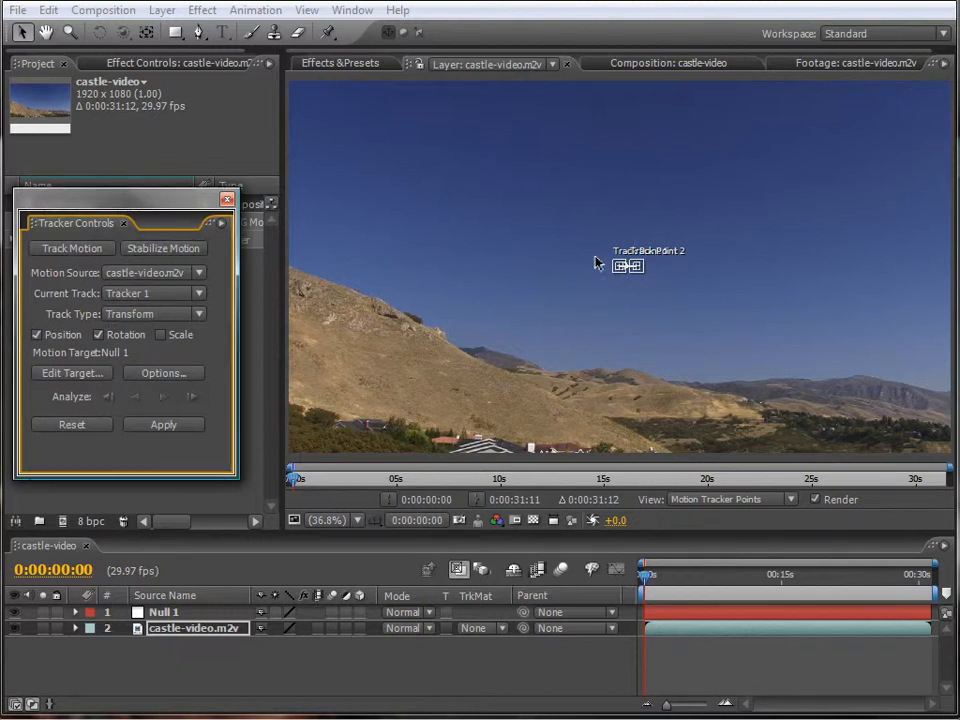
- Place Track Point 1 on the rocky spot just below the dark bush on the hillside ridge
{"action": "key", "text": "slash"}
{"action": "key", "text": "comma"}
{"action": "key", "text": "comma"}
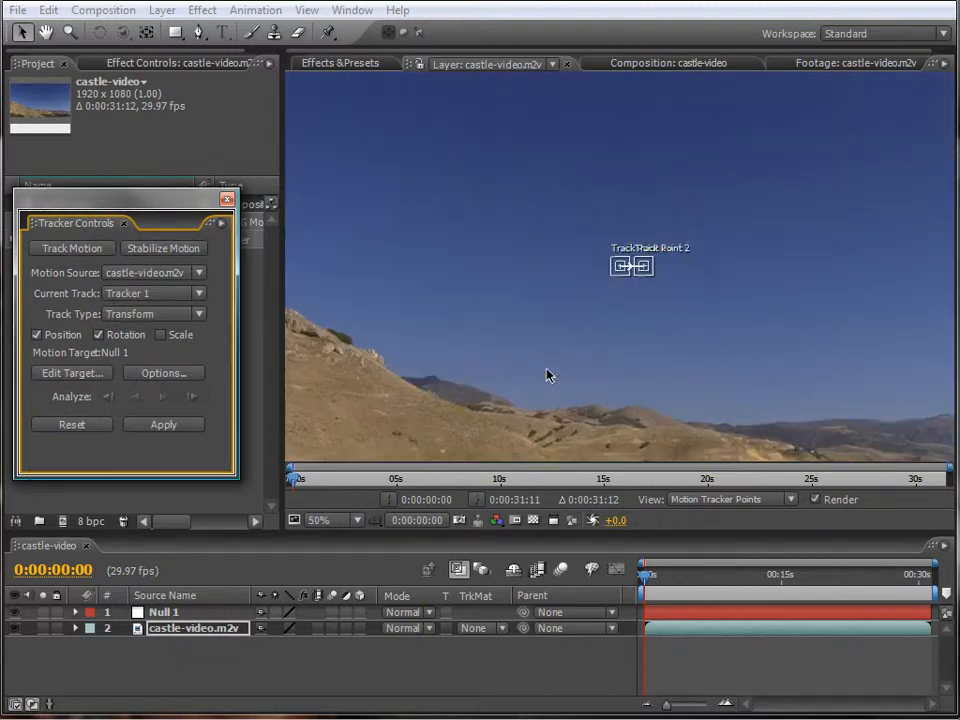
{"action": "left_click_drag", "start_coordinate": [590, 256], "coordinate": [621, 277]}
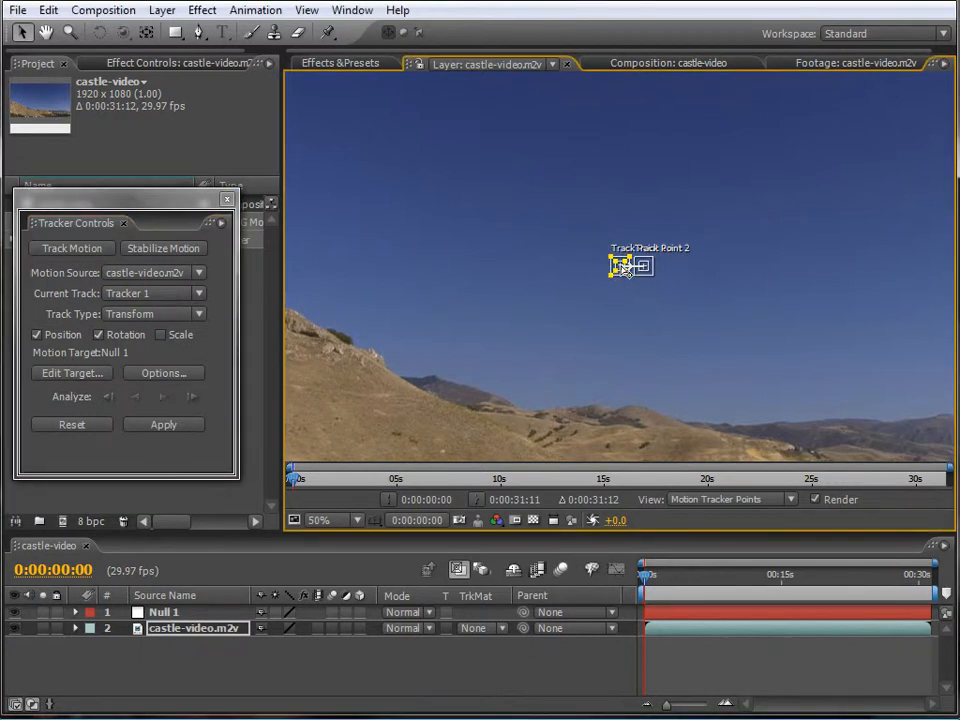
{"action": "mouse_move", "coordinate": [620, 266]}
{"action": "left_mouse_down"}
{"action": "mouse_move", "coordinate": [336, 339]}
{"action": "mouse_move", "coordinate": [412, 364]}
{"action": "mouse_move", "coordinate": [339, 360]}
{"action": "mouse_move", "coordinate": [333, 351]}
{"action": "left_mouse_up"}
- Move Track Point 2 onto the chimney of the house at the foot of the hill and tighten its regions
{"action": "left_click", "coordinate": [46, 32]}
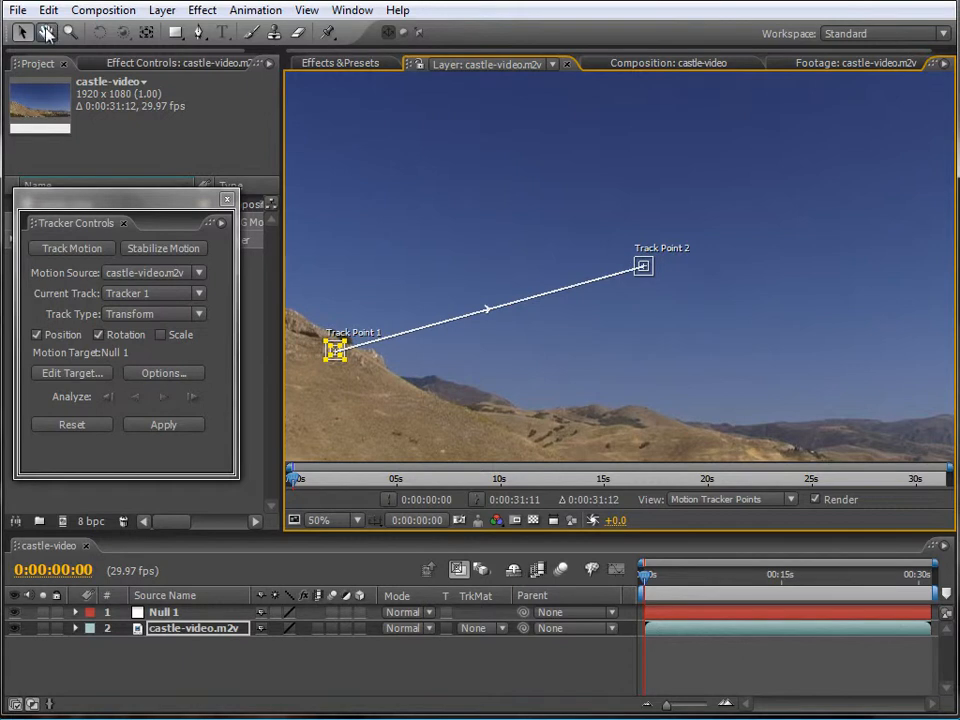
{"action": "left_click_drag", "start_coordinate": [388, 206], "coordinate": [508, 117]}
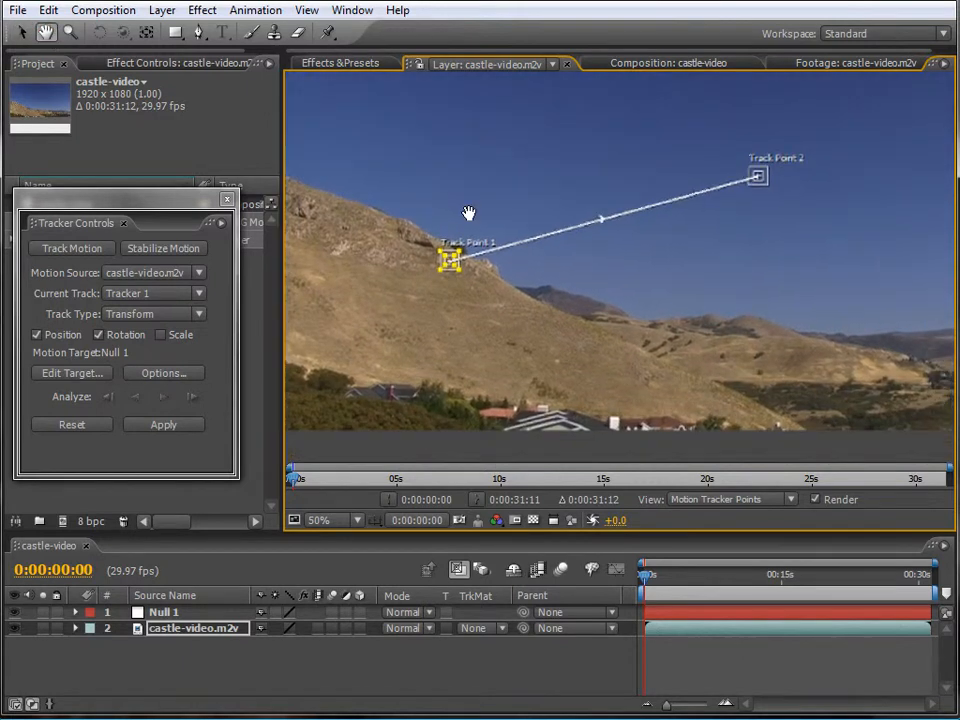
{"action": "left_click_drag", "start_coordinate": [489, 195], "coordinate": [491, 208]}
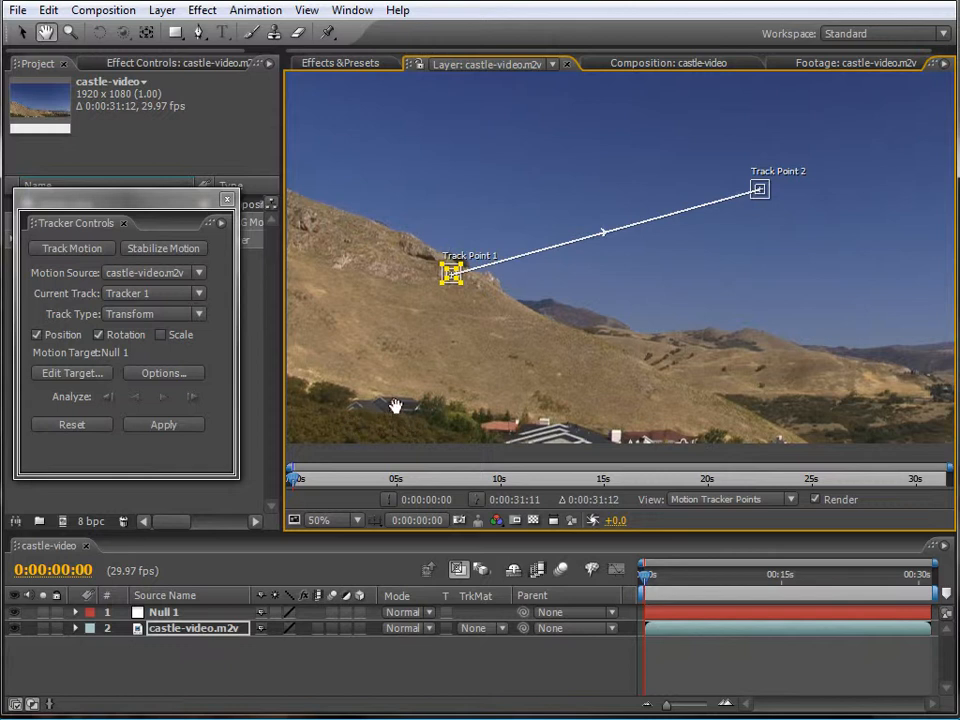
{"action": "mouse_move", "coordinate": [407, 420]}
{"action": "left_mouse_down"}
{"action": "mouse_move", "coordinate": [416, 384]}
{"action": "mouse_move", "coordinate": [422, 416]}
{"action": "left_mouse_up"}
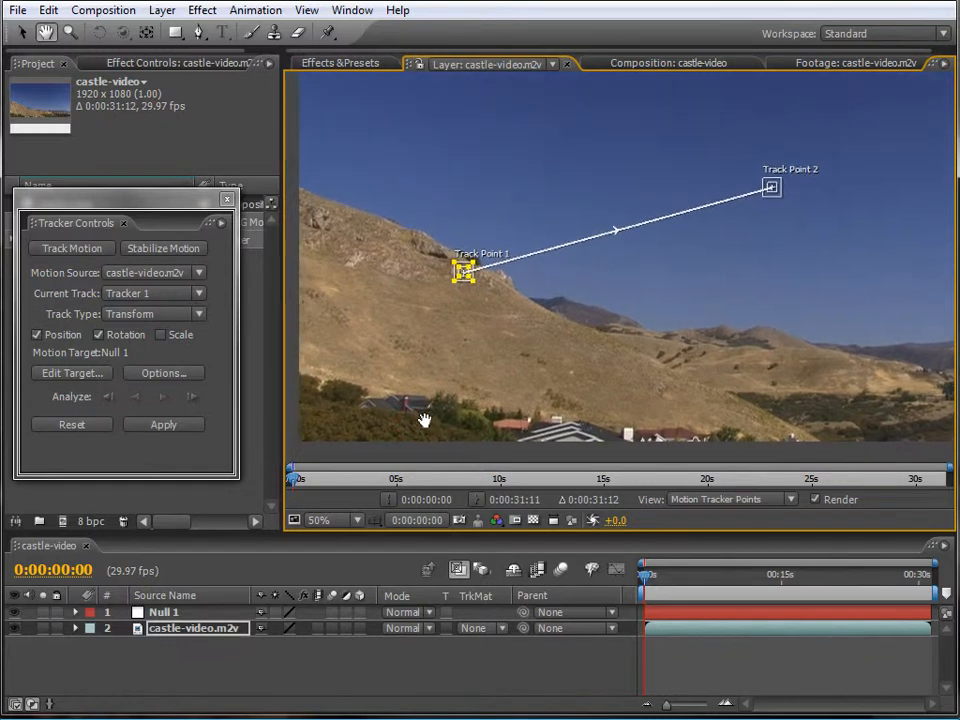
{"action": "key", "text": "v"}
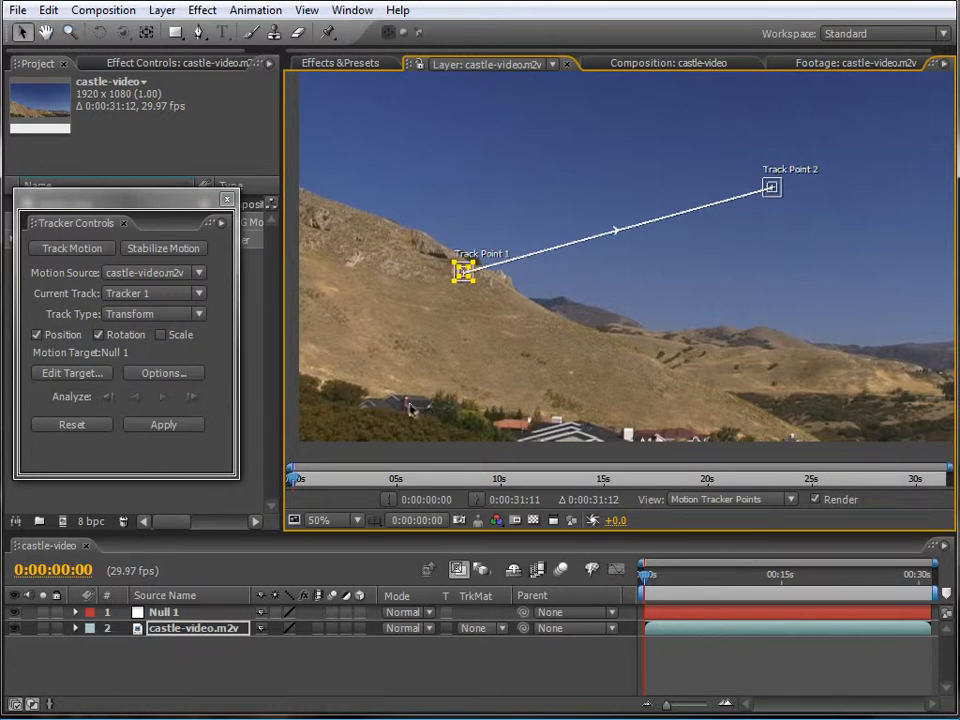
{"action": "left_click", "coordinate": [777, 190]}
{"action": "left_click_drag", "start_coordinate": [778, 182], "coordinate": [422, 401]}
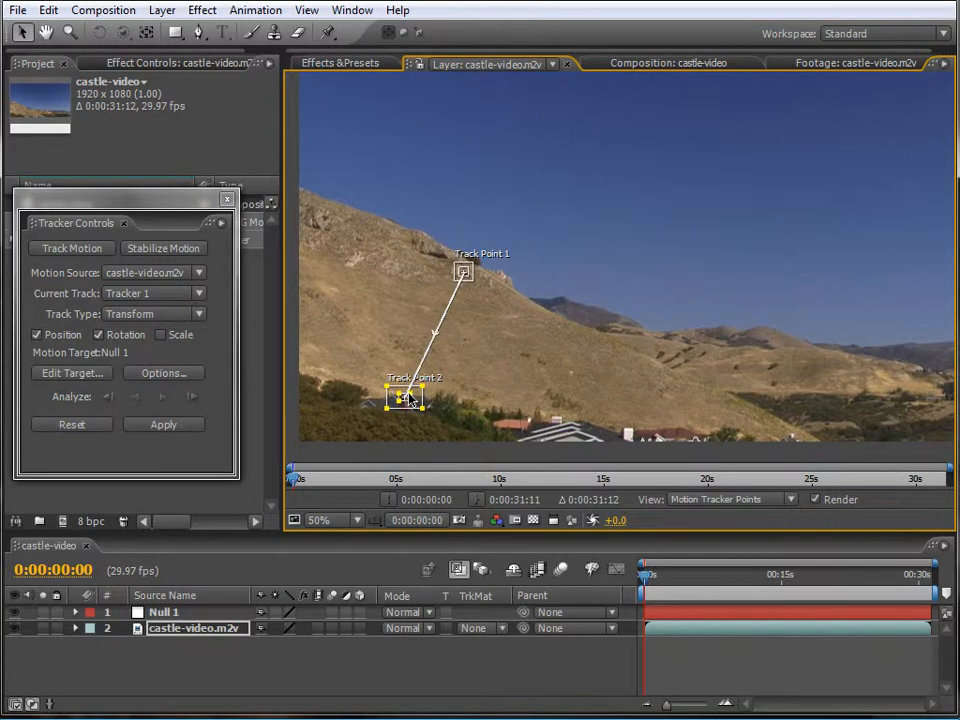
{"action": "left_click_drag", "start_coordinate": [425, 395], "coordinate": [418, 397]}
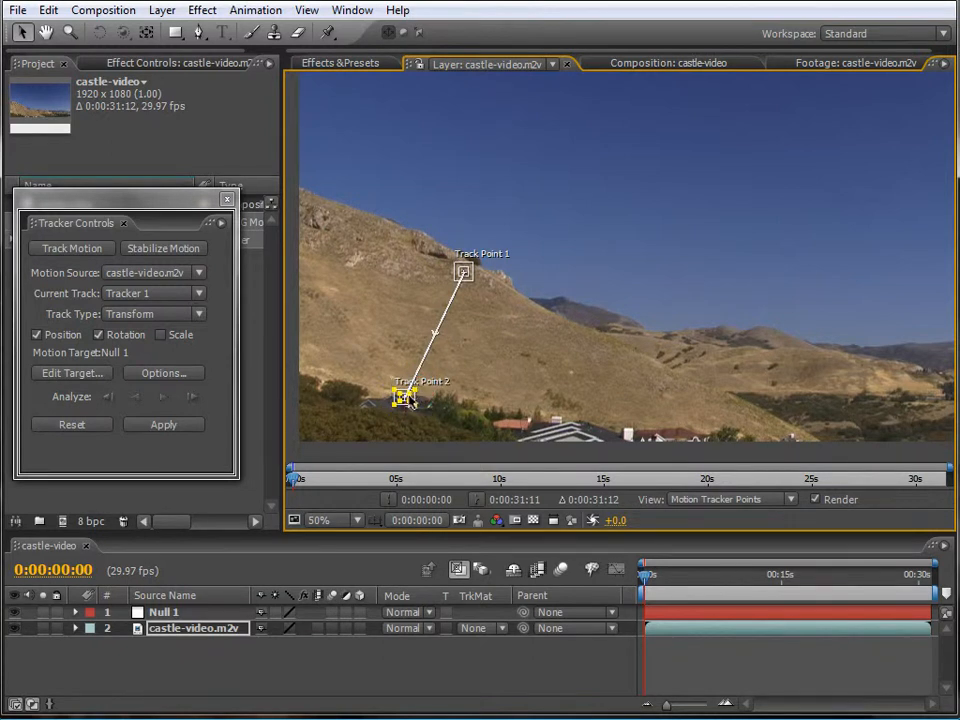
- Shrink Track Point 1's feature and search regions so they fit closely around the rock detail
{"action": "scroll", "coordinate": [410, 401], "scroll_direction": "up", "scroll_amount": 2}
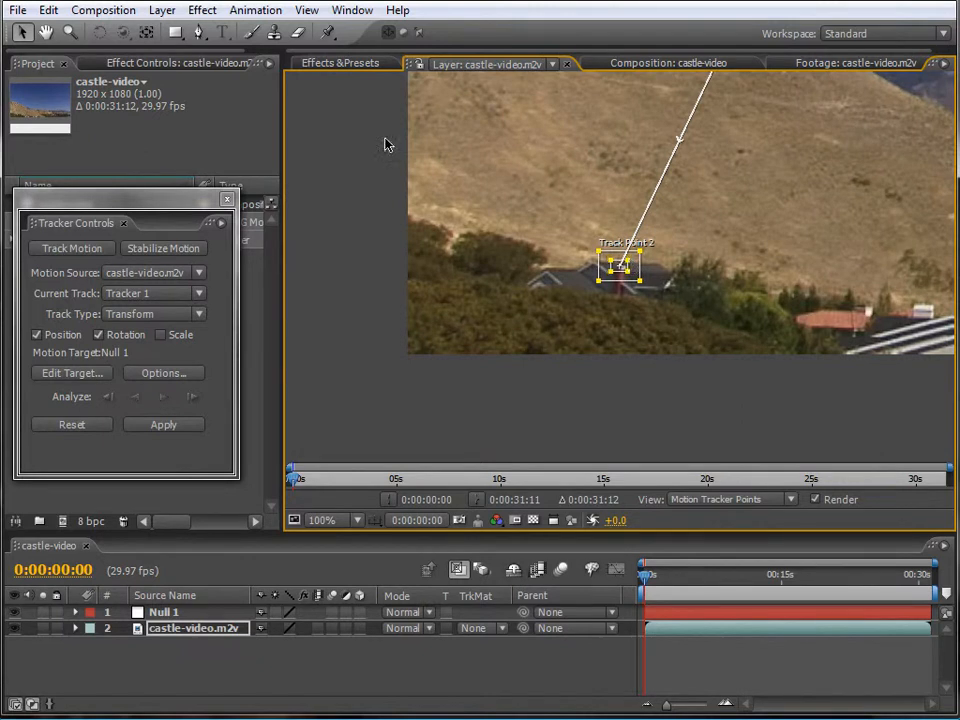
{"action": "left_click", "coordinate": [48, 37]}
{"action": "left_click_drag", "start_coordinate": [764, 127], "coordinate": [561, 424]}
{"action": "left_click_drag", "start_coordinate": [603, 323], "coordinate": [598, 345]}
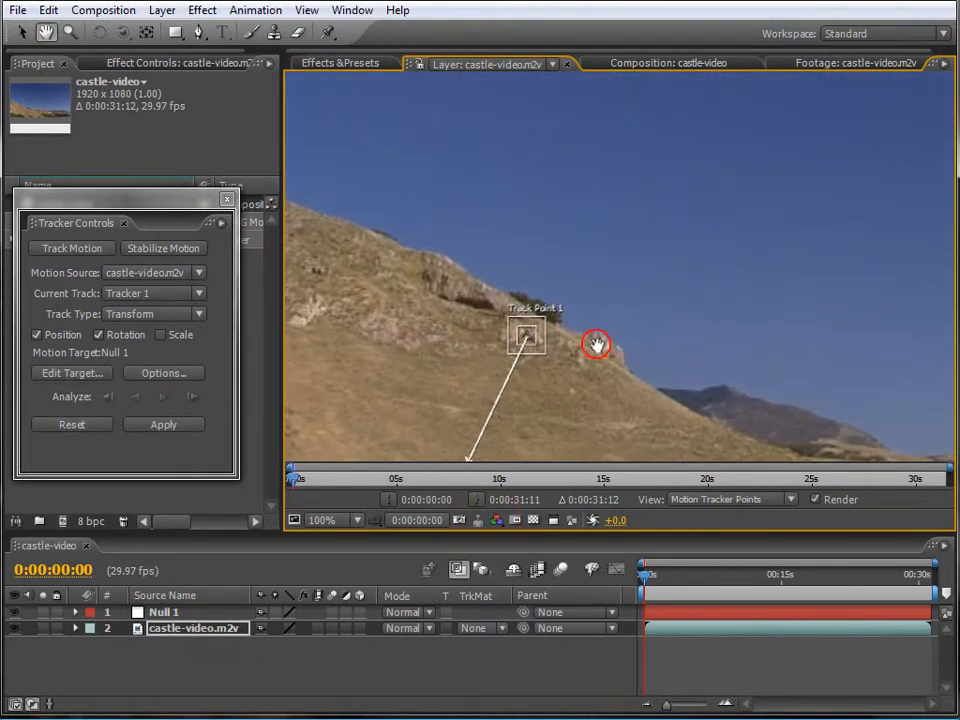
{"action": "scroll", "coordinate": [556, 370], "scroll_direction": "up", "scroll_amount": 1}
{"action": "scroll", "coordinate": [556, 370], "scroll_direction": "up", "scroll_amount": 1}
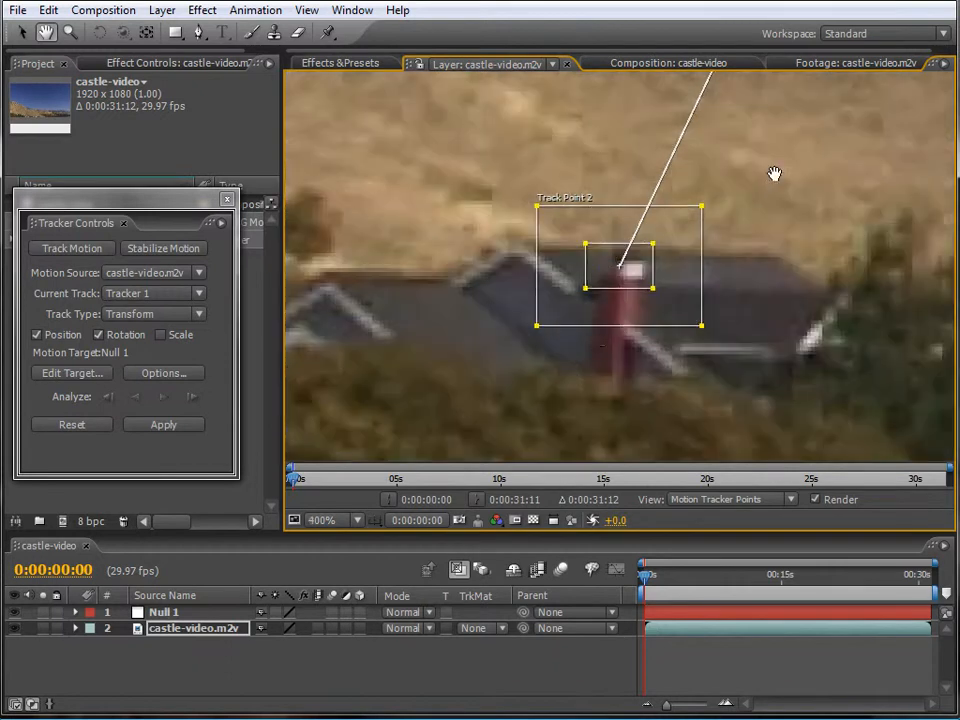
{"action": "left_click_drag", "start_coordinate": [738, 175], "coordinate": [592, 428]}
{"action": "left_click_drag", "start_coordinate": [694, 195], "coordinate": [588, 427]}
{"action": "left_click_drag", "start_coordinate": [724, 176], "coordinate": [600, 405]}
{"action": "key", "text": "v"}
{"action": "left_click", "coordinate": [563, 190]}
{"action": "left_click", "coordinate": [635, 191]}
{"action": "left_click_drag", "start_coordinate": [635, 189], "coordinate": [629, 195]}
{"action": "left_click_drag", "start_coordinate": [674, 152], "coordinate": [660, 164]}
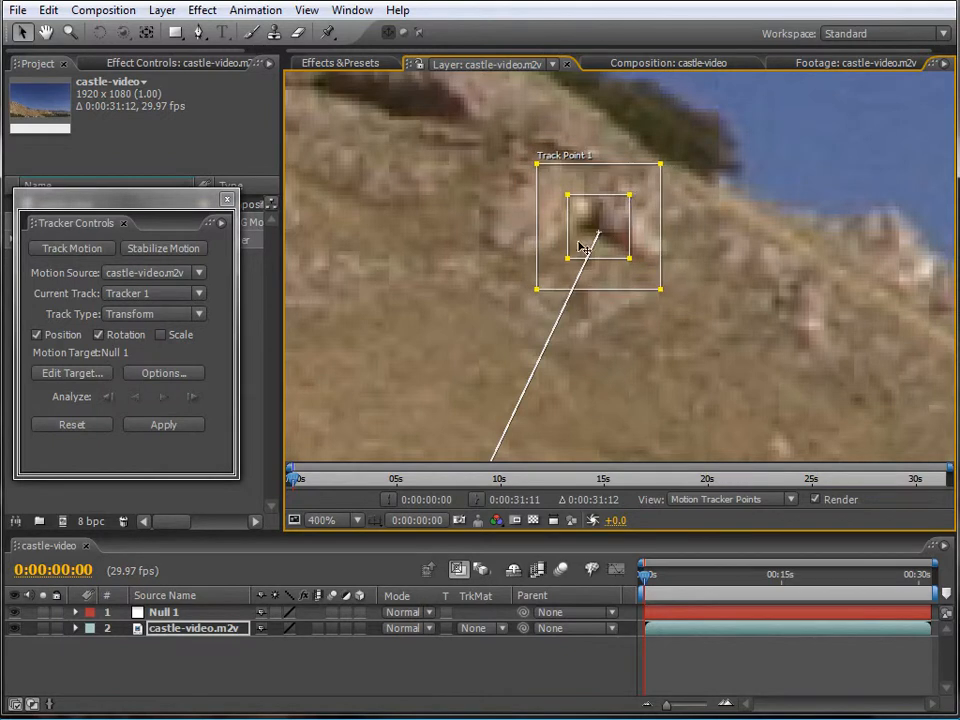
- Analyze the tracked motion forward from the first frame and stop the analysis at about 0:00:05:16
{"action": "key", "text": "comma"}
{"action": "key", "text": "comma"}
{"action": "key", "text": "comma"}
{"action": "key", "text": "comma"}
{"action": "key", "text": "comma"}
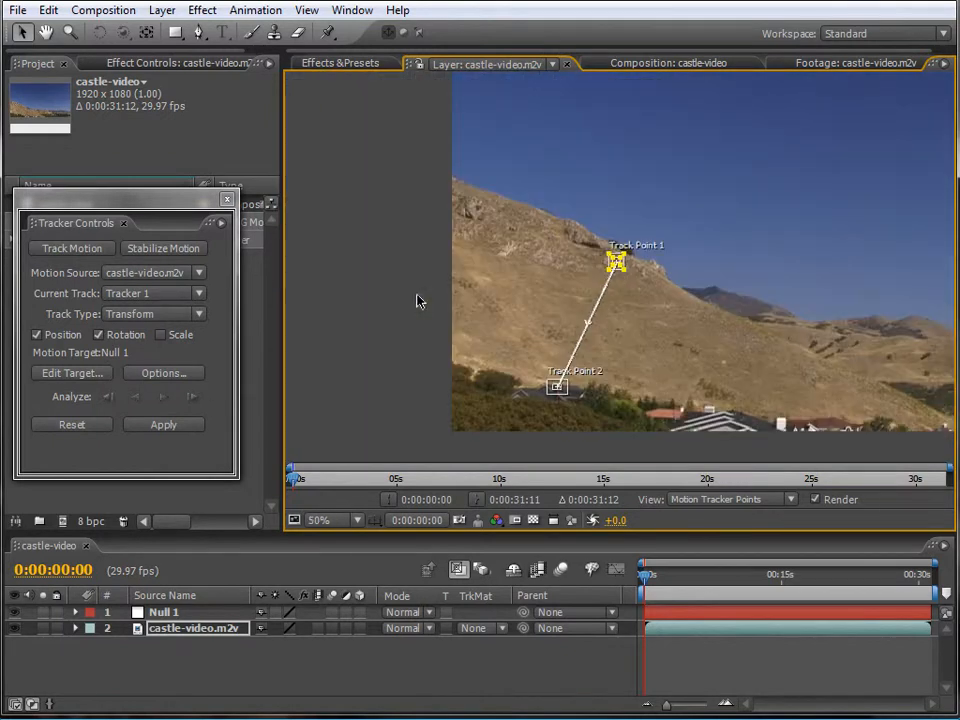
{"action": "left_click_drag", "start_coordinate": [150, 199], "coordinate": [140, 218]}
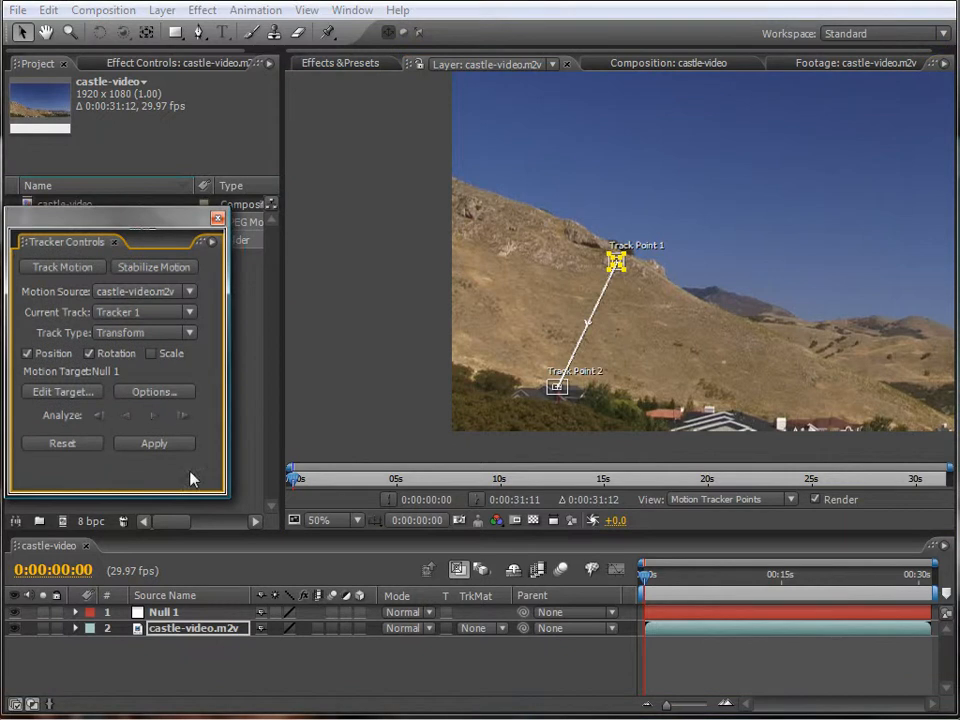
{"action": "left_click", "coordinate": [154, 416]}
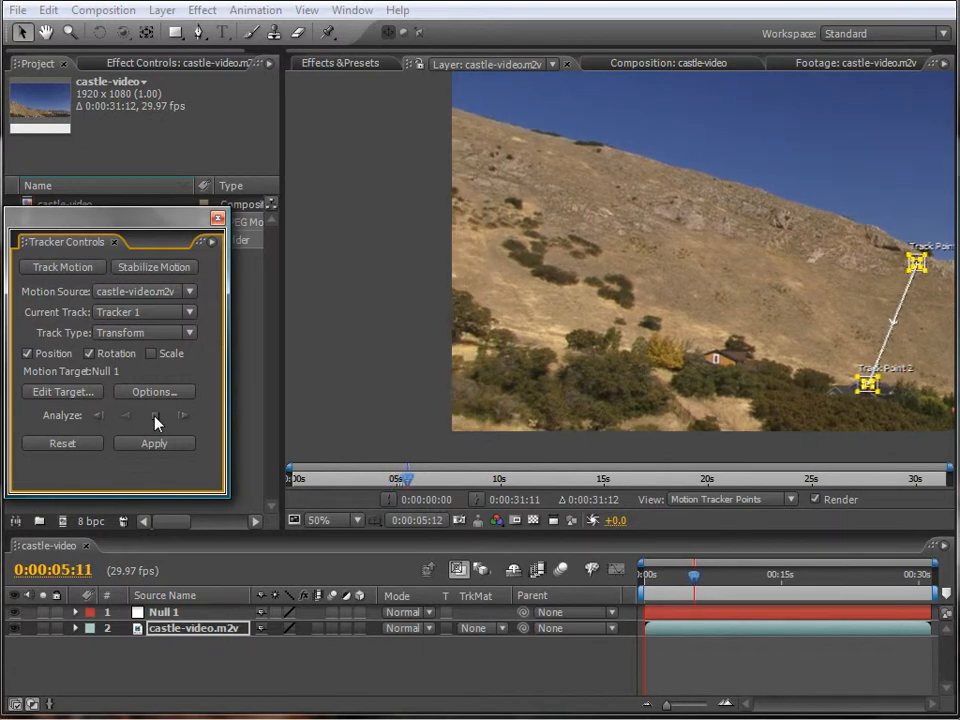
{"action": "left_click", "coordinate": [155, 417]}
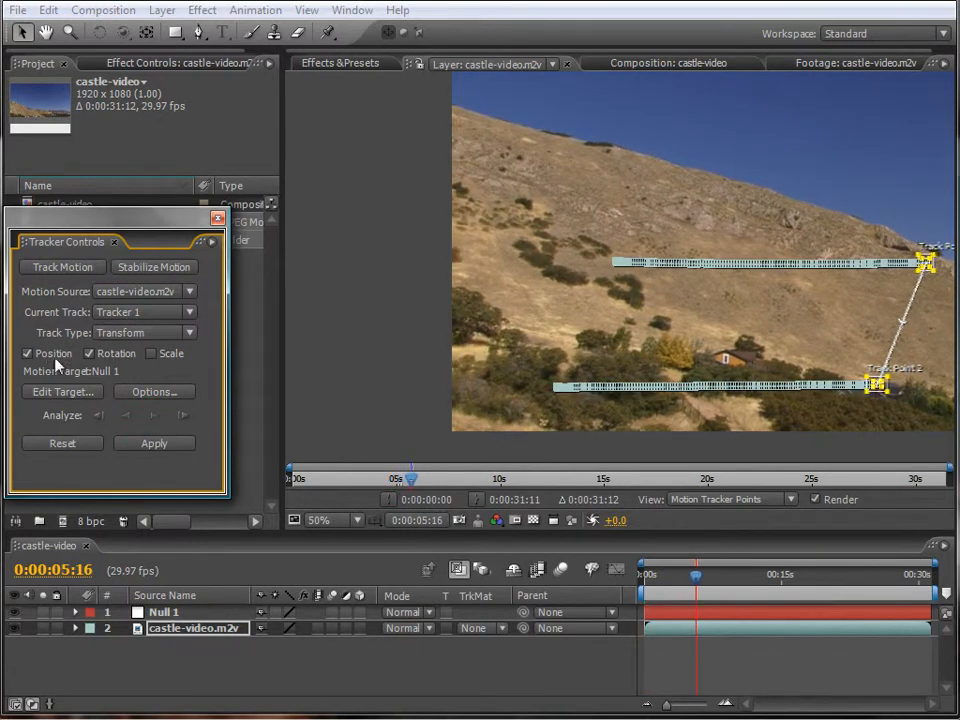
- Apply the tracking data to the Null 1 layer in X and Y, and close the tracker controls
{"action": "left_click", "coordinate": [62, 392]}
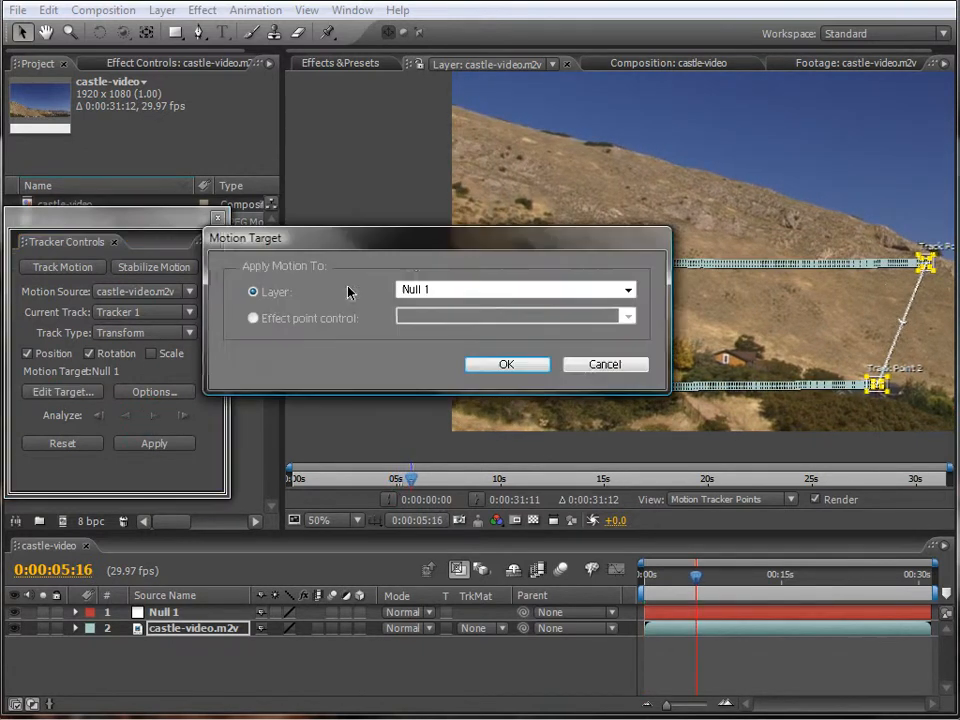
{"action": "left_click", "coordinate": [512, 367]}
{"action": "left_click", "coordinate": [140, 450]}
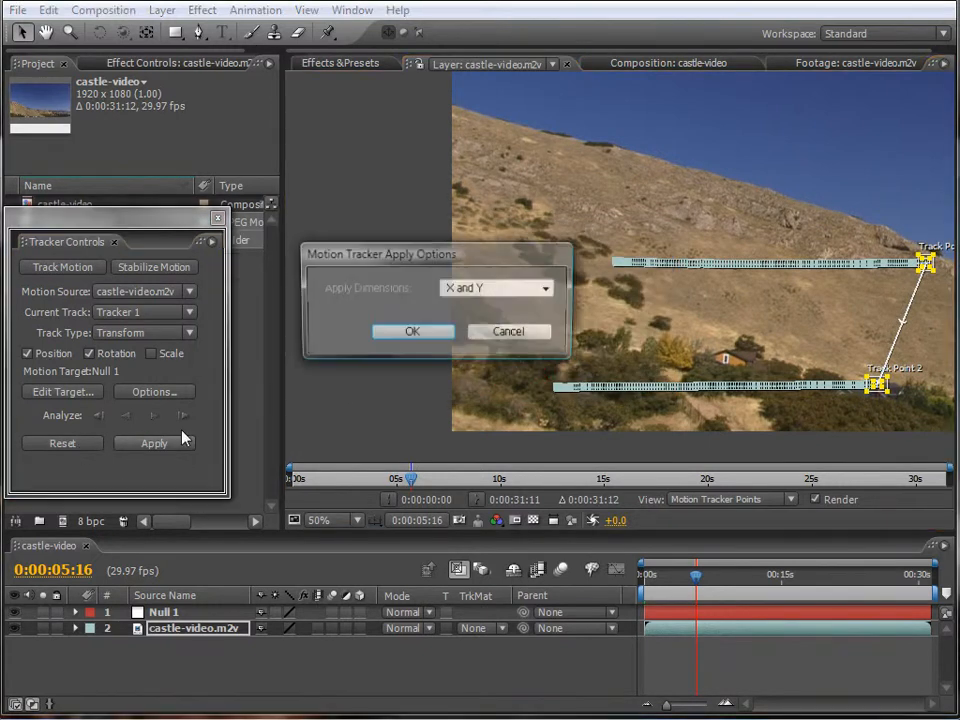
{"action": "left_click", "coordinate": [407, 332]}
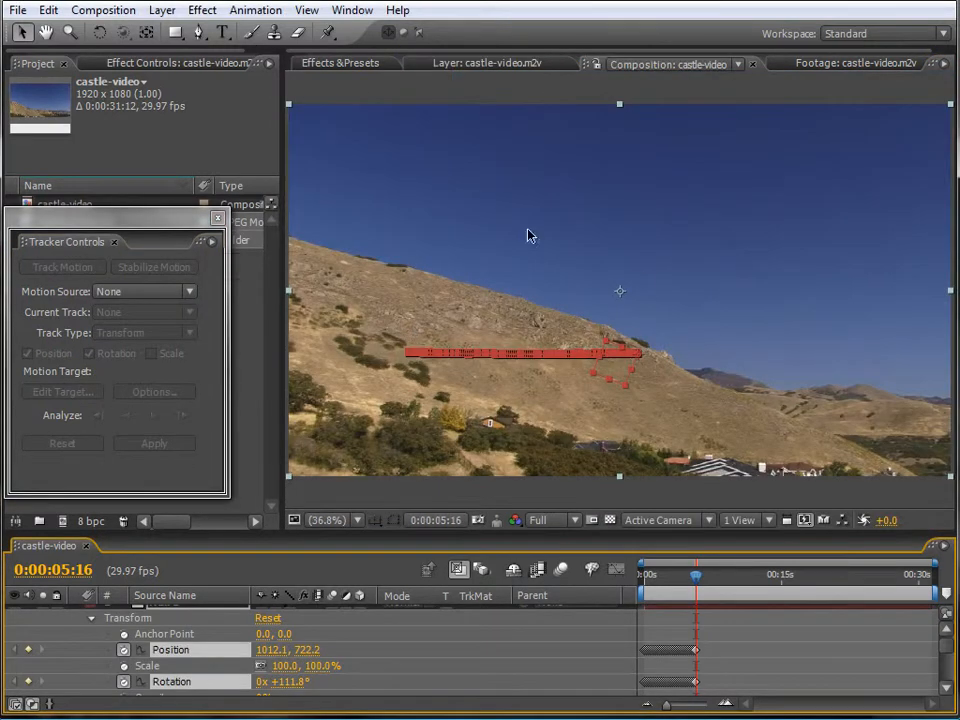
{"action": "left_click", "coordinate": [217, 218]}
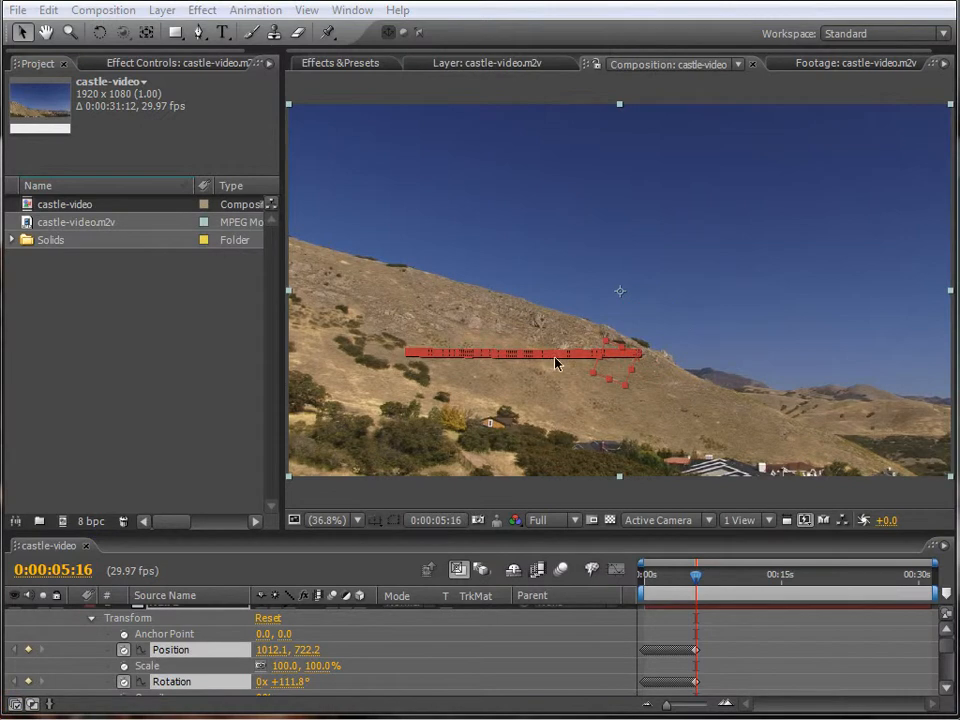
- Scrub the timeline back to 0:00:00:00 to check the null's motion, and collapse the Null 1 layer's properties
{"action": "left_click_drag", "start_coordinate": [697, 588], "coordinate": [618, 590]}
{"action": "left_click", "coordinate": [947, 632]}
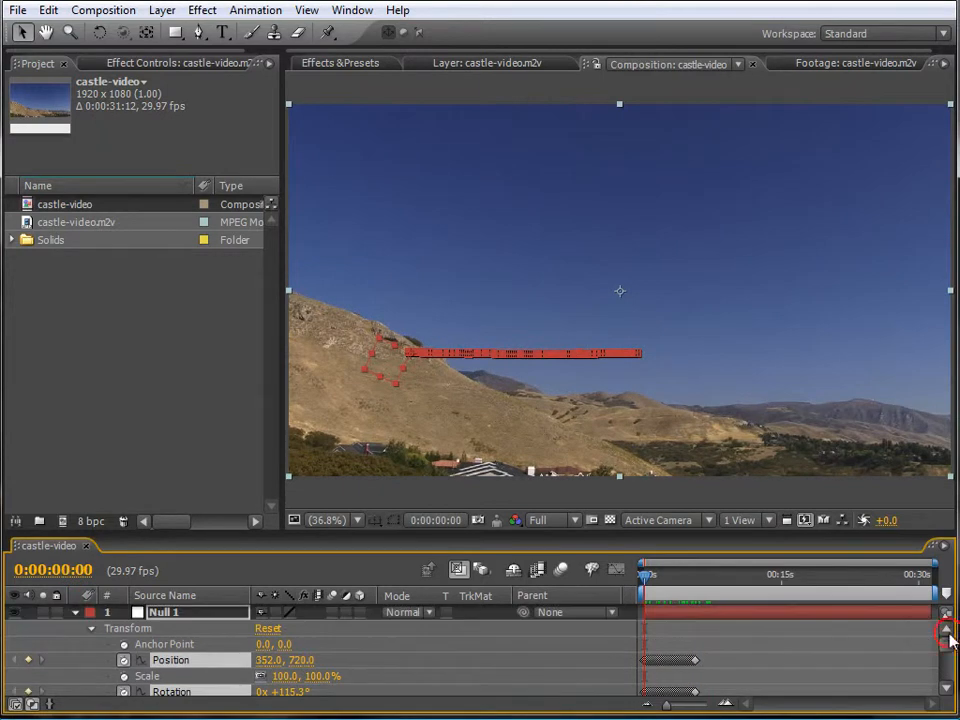
{"action": "left_click", "coordinate": [73, 613]}
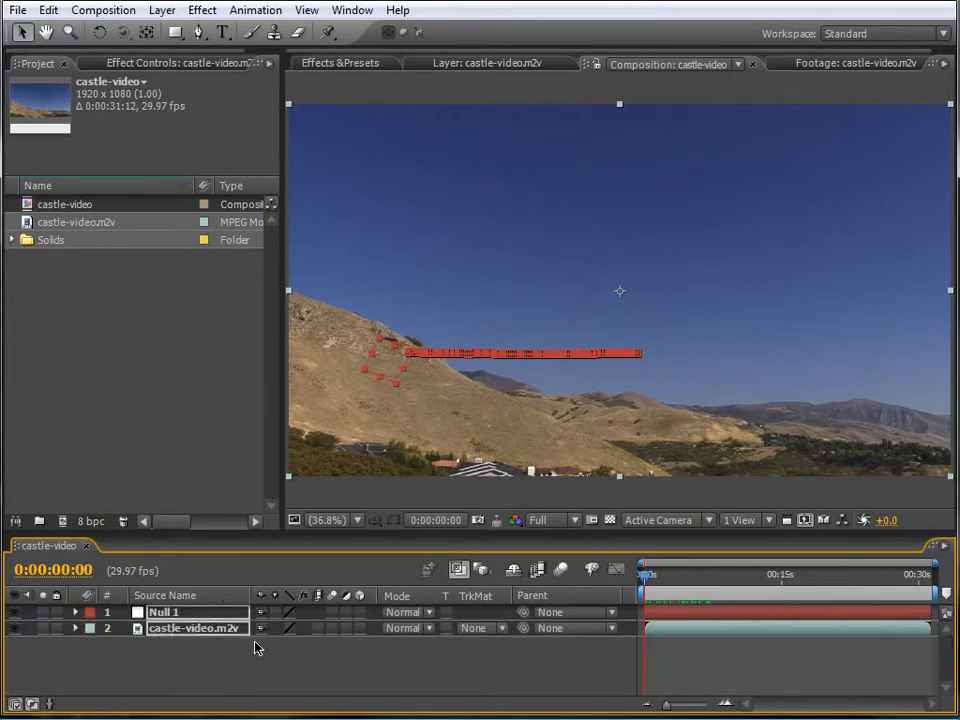
- Import only Layer 2 of frame1.psd as footage, with layer styles merged and document-size dimensions
{"action": "left_click", "coordinate": [378, 663]}
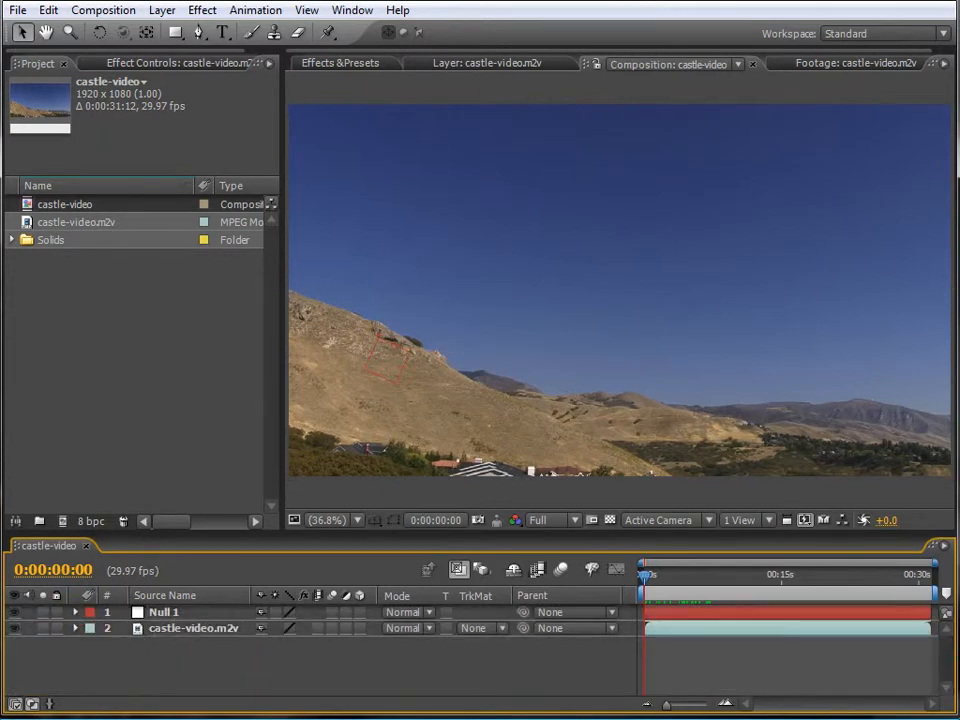
{"action": "left_click_drag", "start_coordinate": [323, 264], "coordinate": [178, 272]}
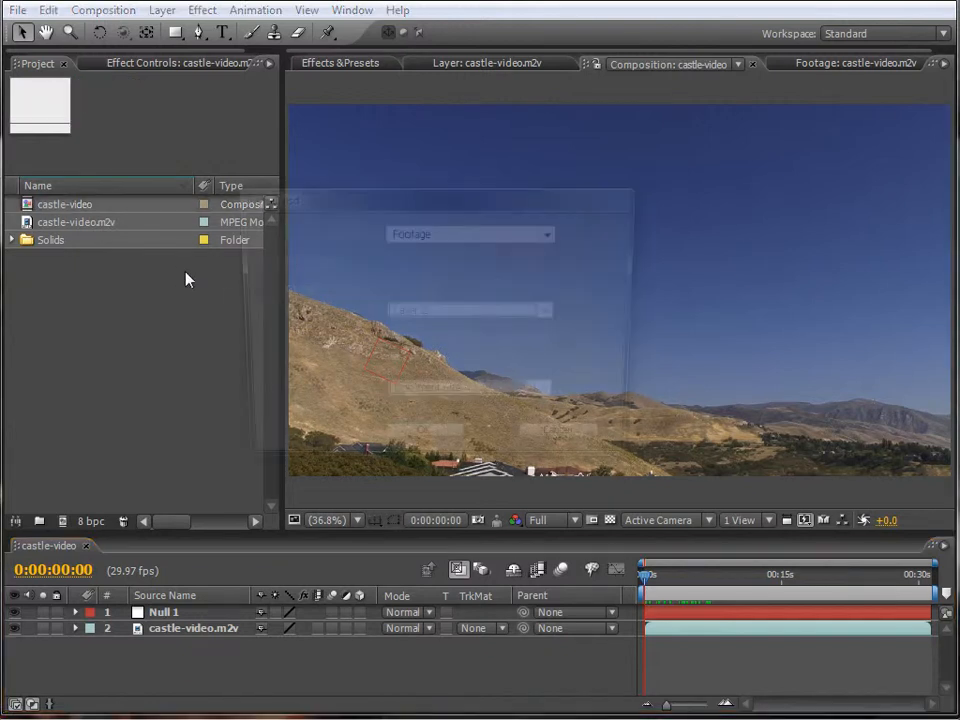
{"action": "left_click", "coordinate": [289, 314]}
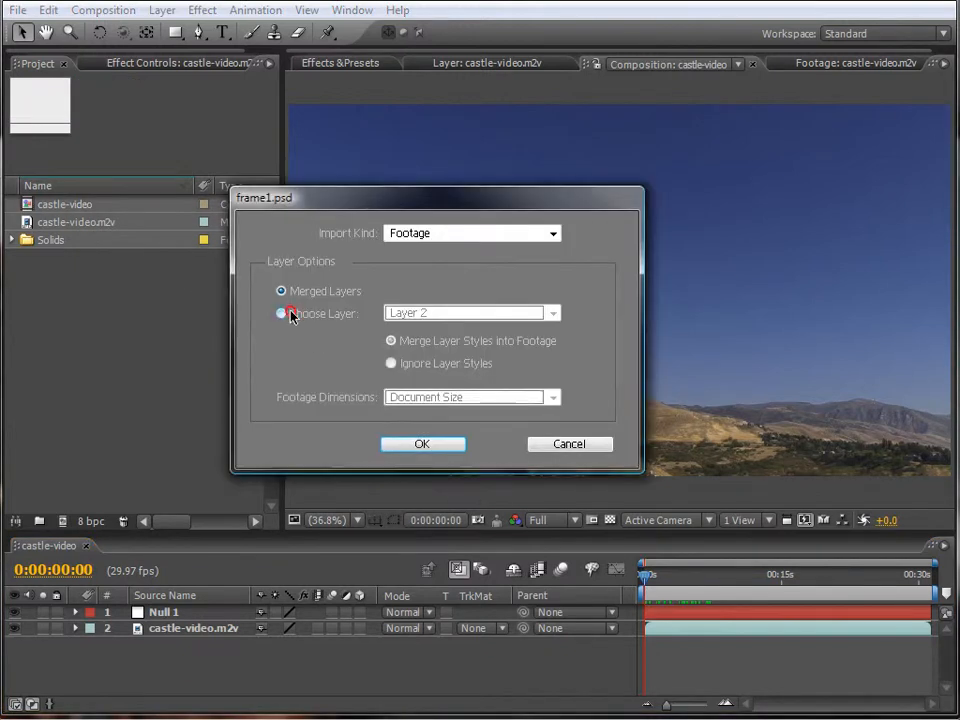
{"action": "left_click", "coordinate": [552, 315]}
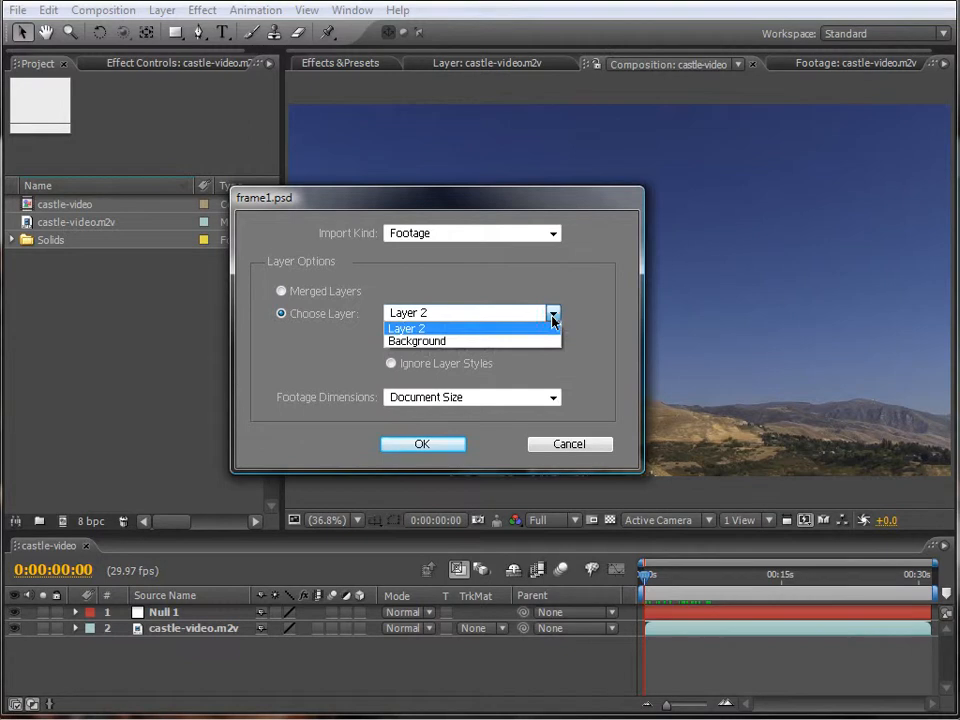
{"action": "left_click", "coordinate": [552, 315]}
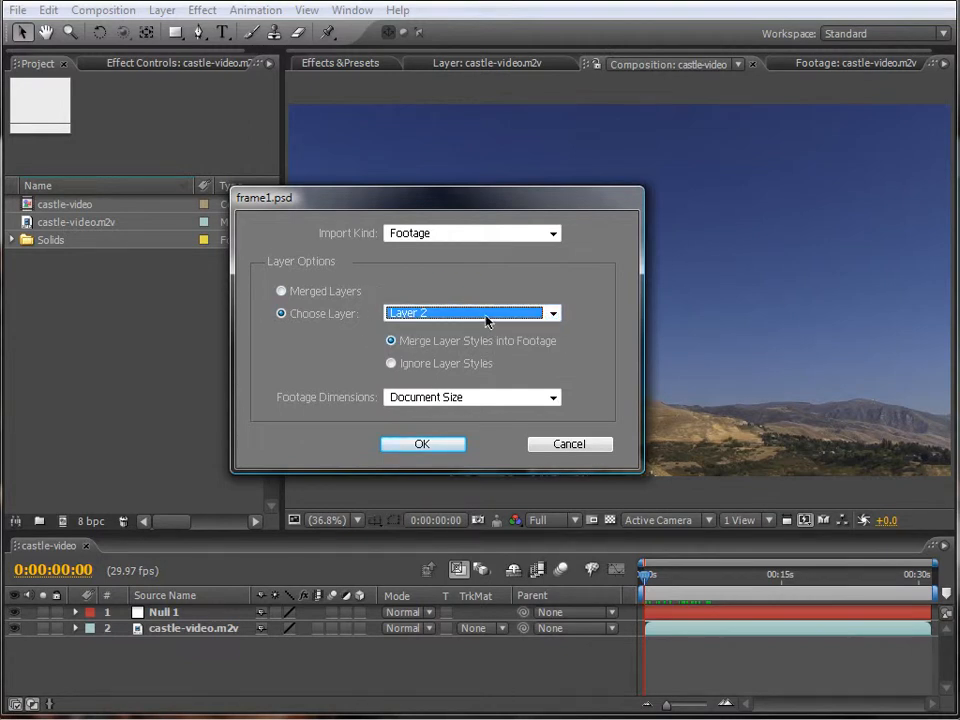
{"action": "left_click", "coordinate": [420, 444]}
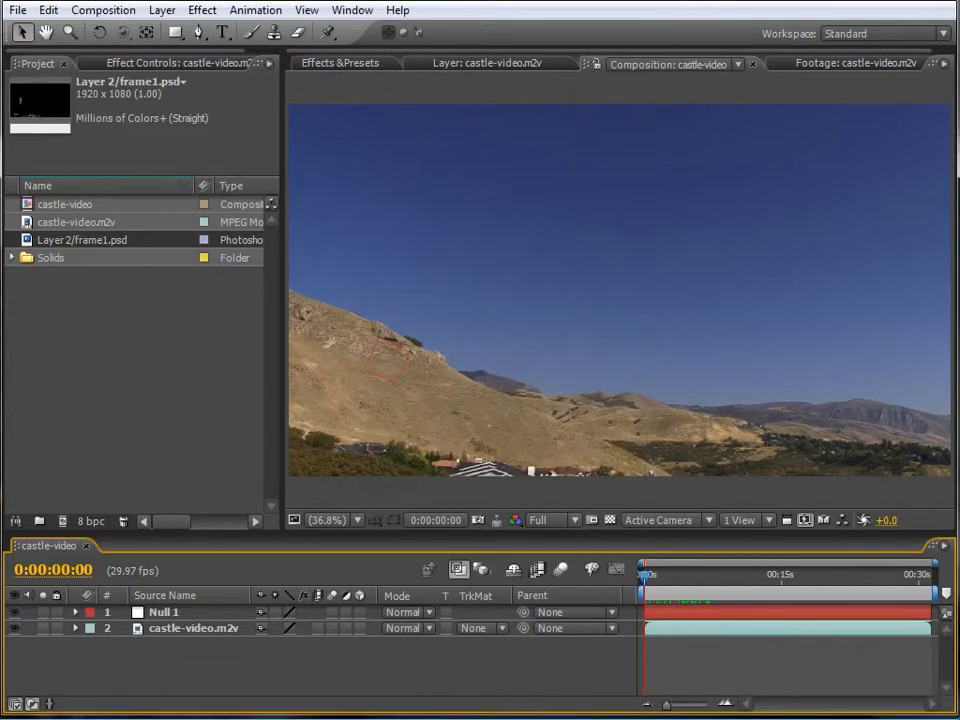
- Import only Layer 1 of frame2.psd as footage at document size
{"action": "left_click_drag", "start_coordinate": [926, 399], "coordinate": [133, 414]}
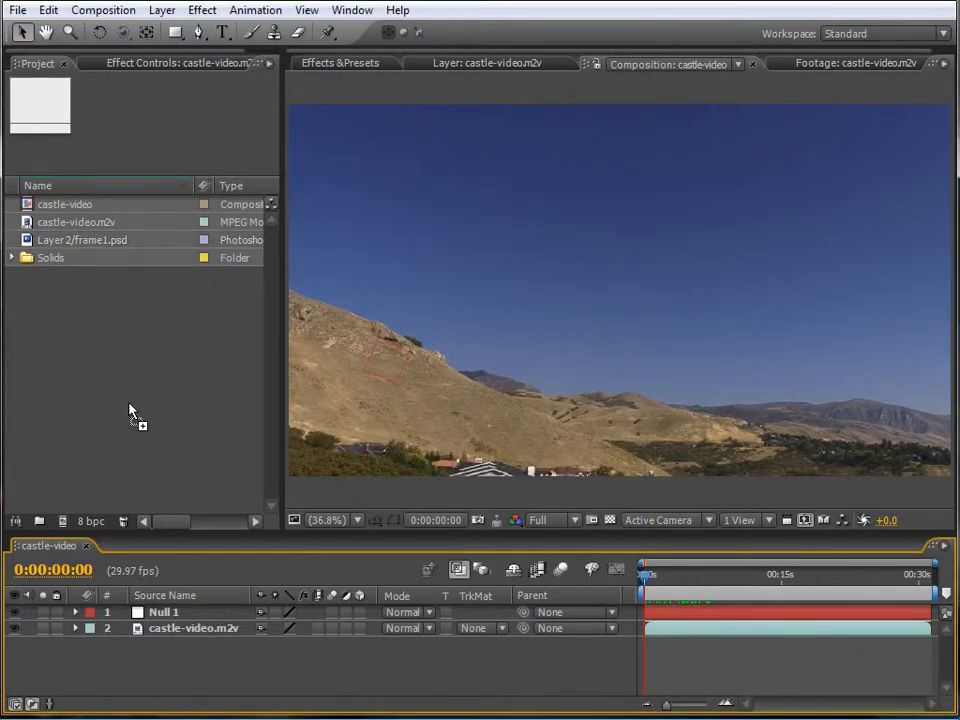
{"action": "left_click", "coordinate": [300, 312]}
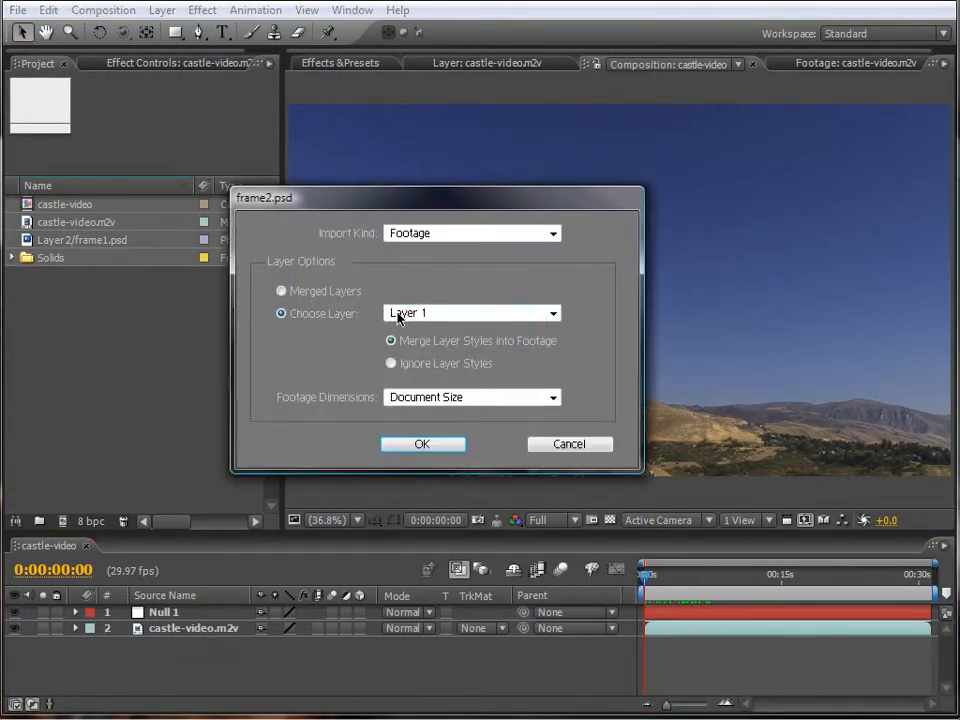
{"action": "left_click", "coordinate": [437, 450]}
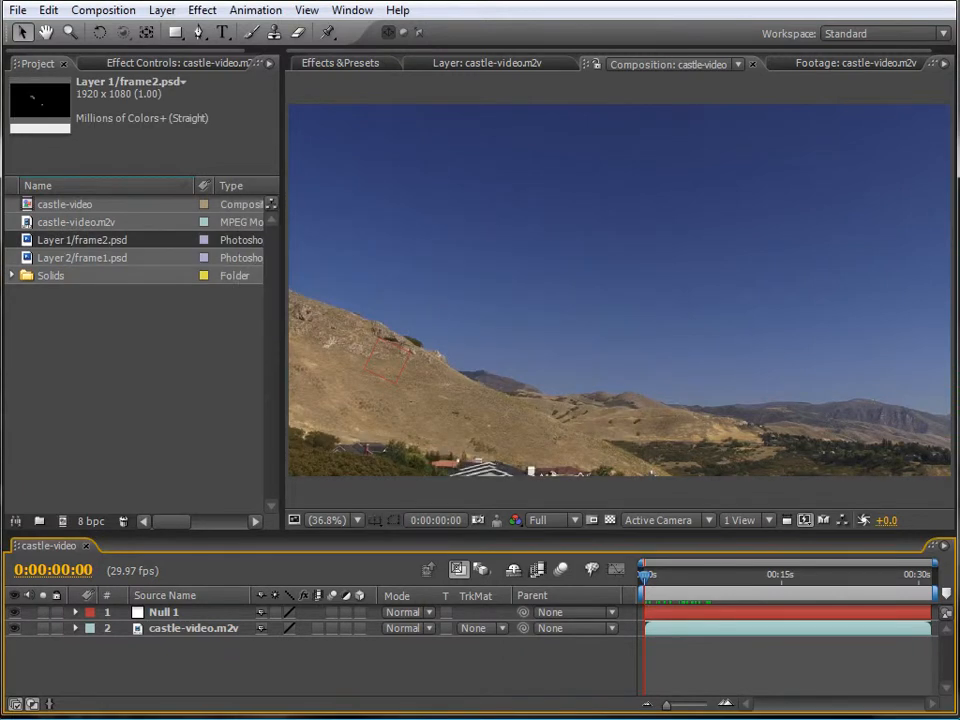
- Import only Layer 2 of frame3.psd as footage at document size
{"action": "left_click_drag", "start_coordinate": [2, 368], "coordinate": [90, 362]}
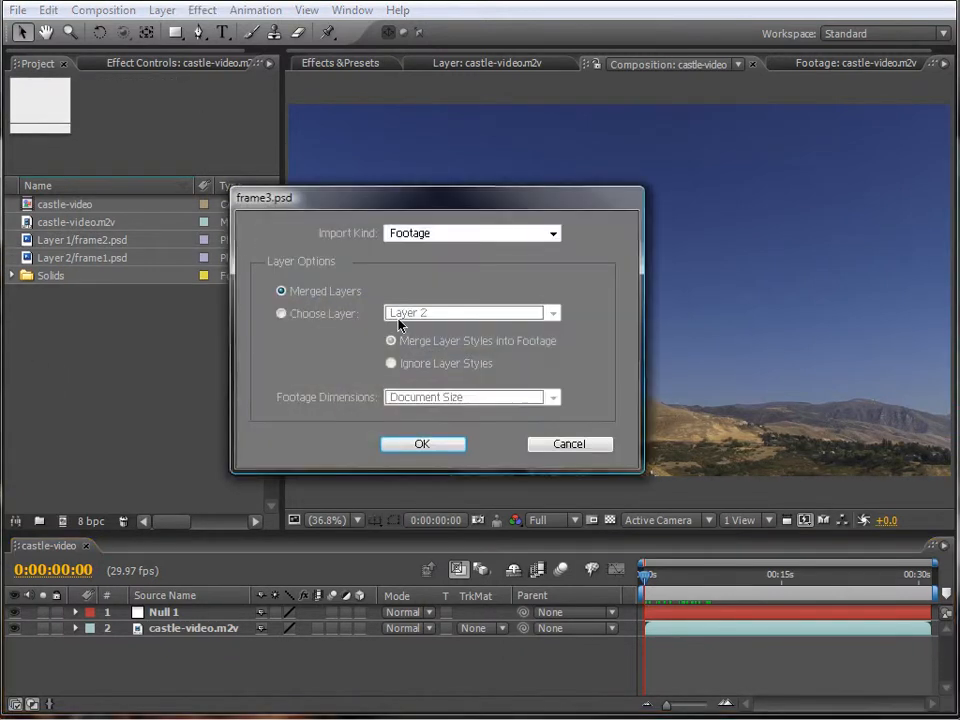
{"action": "left_click", "coordinate": [310, 316]}
{"action": "left_click", "coordinate": [420, 446]}
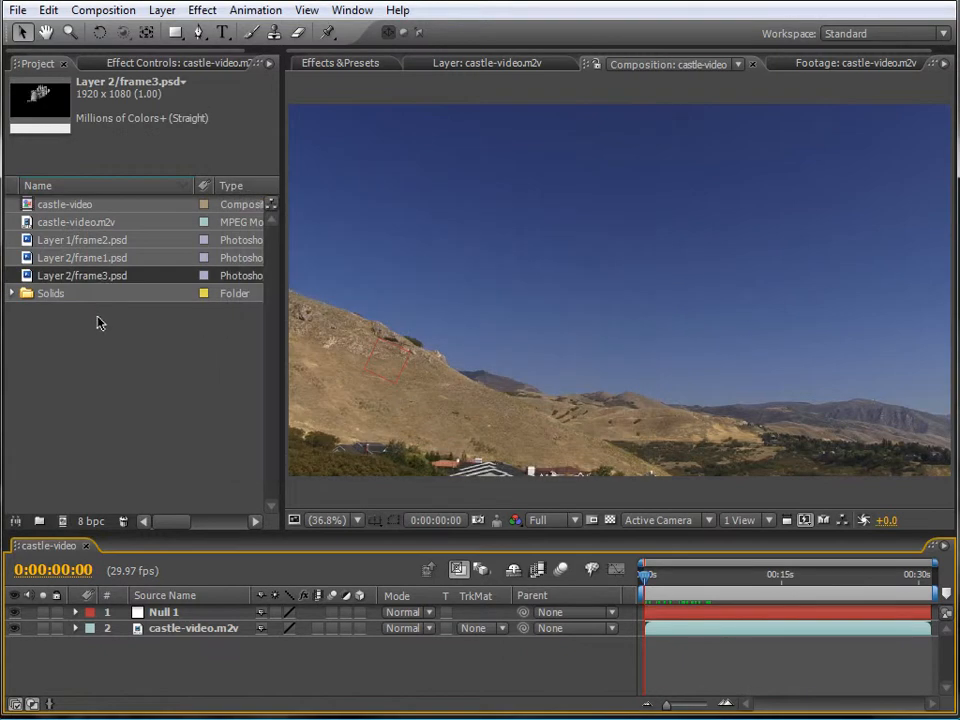
- Add Layer 2/frame1.psd to the castle-video composition above Null 1 and parent it to Null 1
{"action": "left_click_drag", "start_coordinate": [95, 257], "coordinate": [194, 612]}
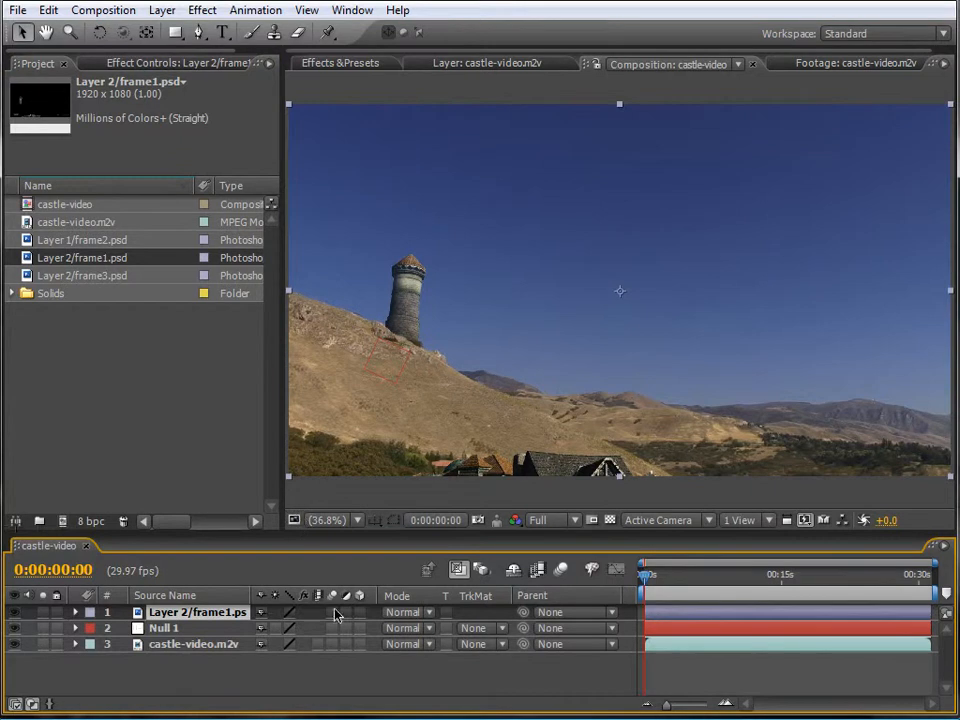
{"action": "left_click_drag", "start_coordinate": [384, 641], "coordinate": [168, 628]}
- Scrub through the first seconds and inspect the tower up close to check how it follows the hillside, ending at 0:00:00:00
{"action": "left_click", "coordinate": [650, 578]}
{"action": "left_click_drag", "start_coordinate": [650, 578], "coordinate": [680, 580]}
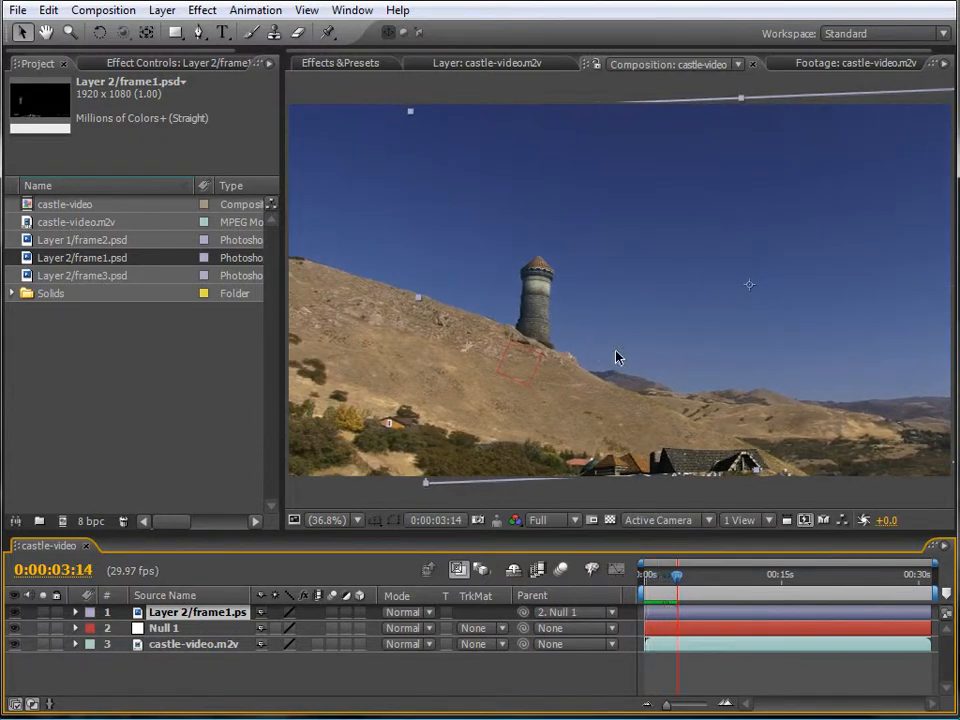
{"action": "scroll", "coordinate": [596, 350], "scroll_direction": "up", "scroll_amount": 4}
{"action": "scroll", "coordinate": [598, 362], "scroll_direction": "down", "scroll_amount": 2}
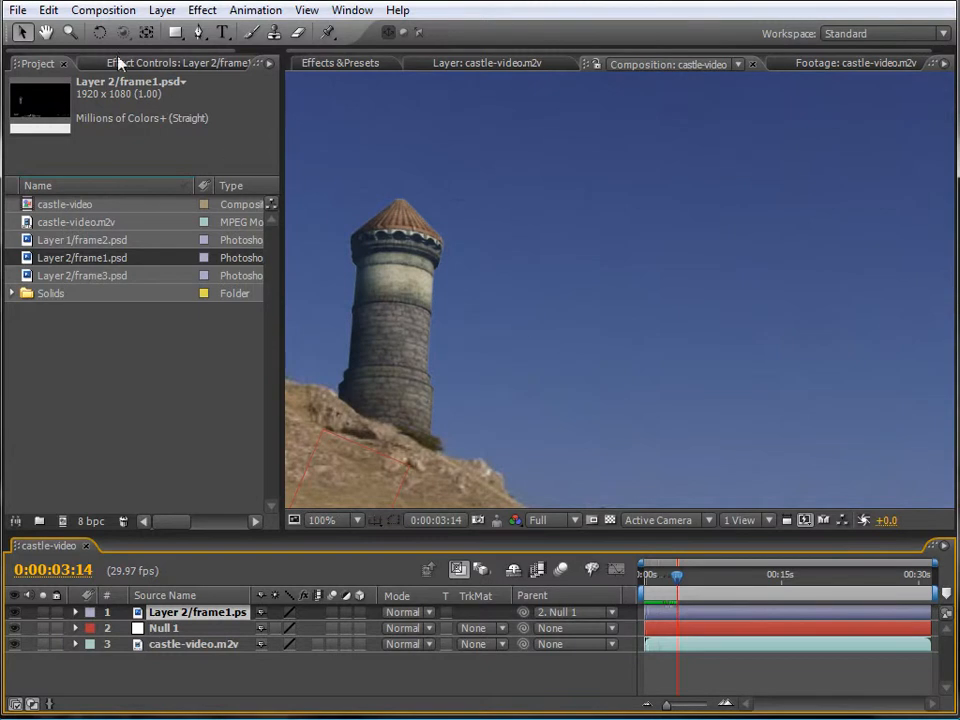
{"action": "left_click", "coordinate": [46, 31]}
{"action": "left_click_drag", "start_coordinate": [392, 272], "coordinate": [645, 200]}
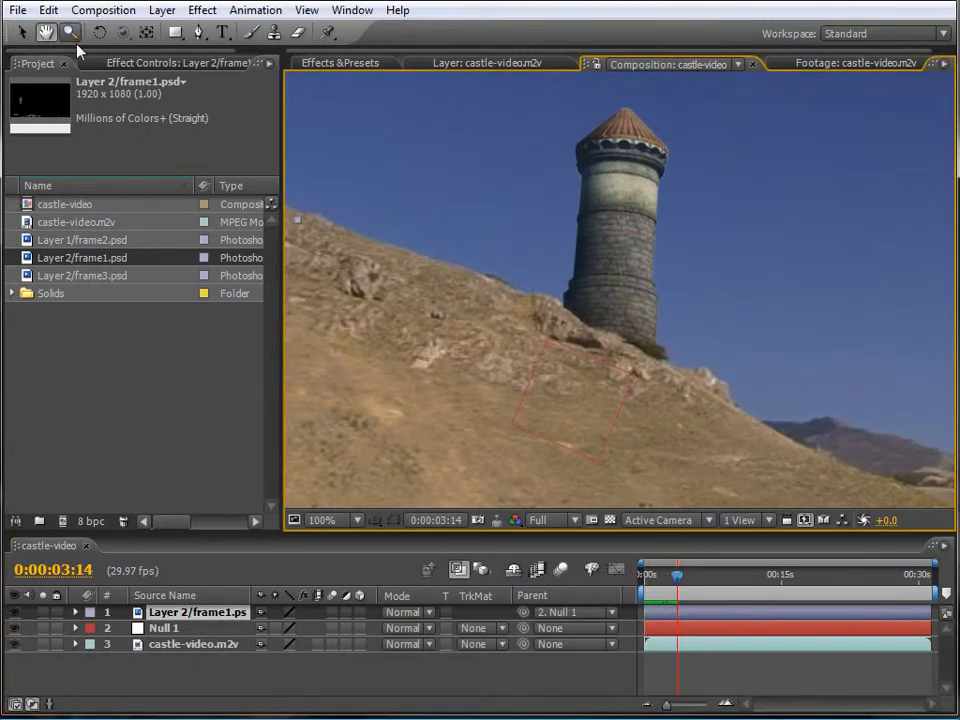
{"action": "scroll", "coordinate": [414, 311], "scroll_direction": "down", "scroll_amount": 2}
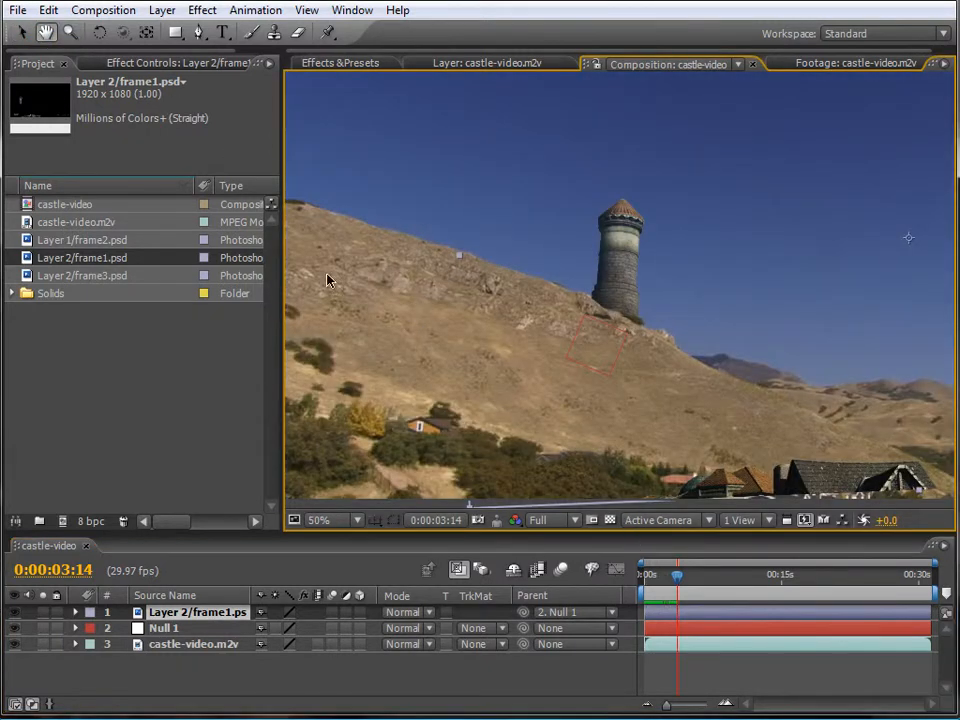
{"action": "key", "text": "v"}
{"action": "mouse_move", "coordinate": [677, 574]}
{"action": "left_mouse_down"}
{"action": "mouse_move", "coordinate": [710, 585]}
{"action": "mouse_move", "coordinate": [645, 579]}
{"action": "mouse_move", "coordinate": [672, 579]}
{"action": "left_mouse_up"}
{"action": "scroll", "coordinate": [618, 380], "scroll_direction": "down", "scroll_amount": 2}
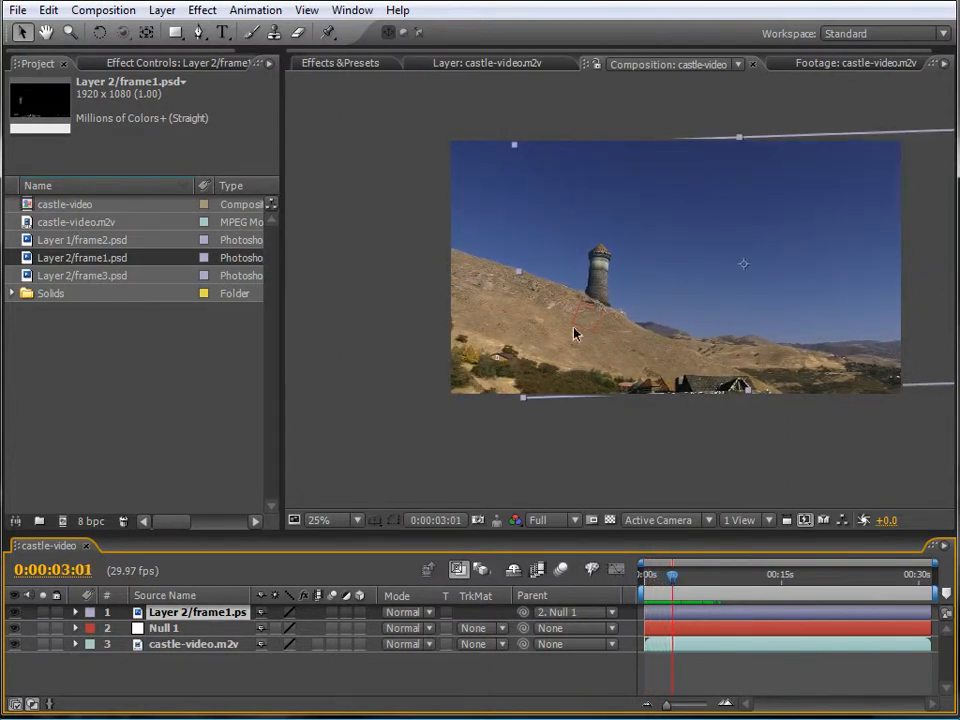
{"action": "left_click_drag", "start_coordinate": [670, 581], "coordinate": [642, 582]}
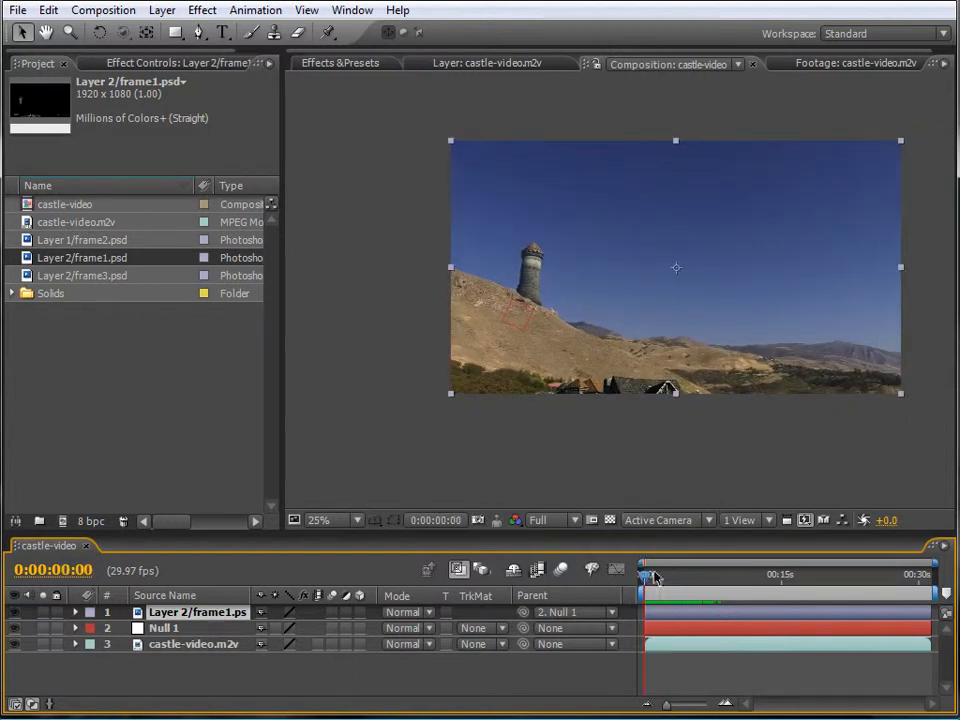
- Hide the Layer 2/frame1.psd layer and select Null 1
{"action": "left_click", "coordinate": [14, 612]}
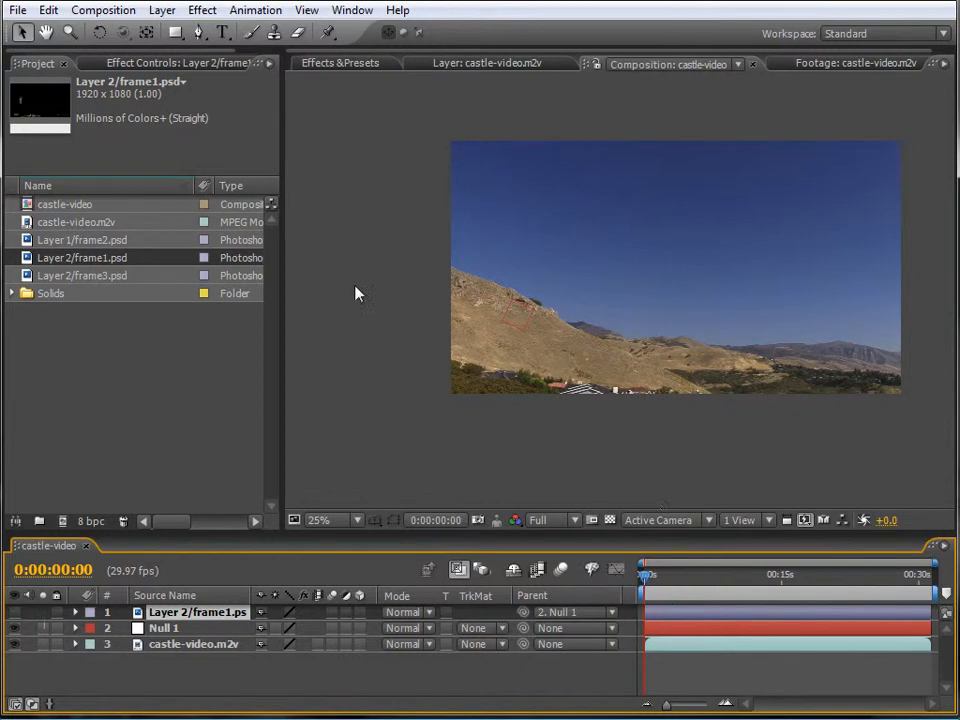
{"action": "left_click", "coordinate": [203, 644]}
{"action": "left_click", "coordinate": [207, 628]}
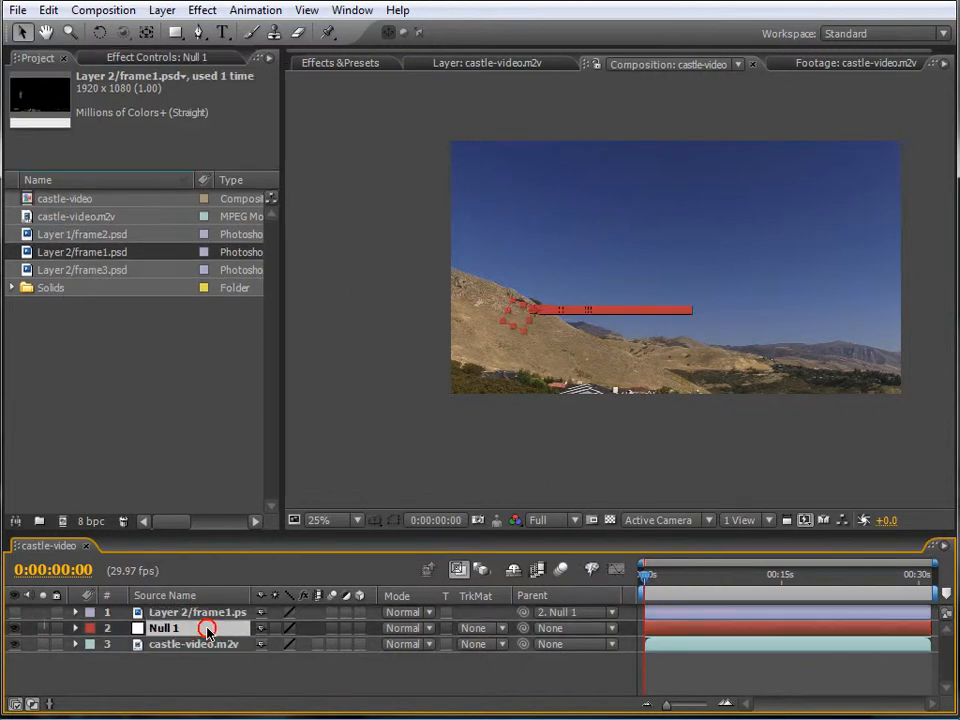
- Create three more null objects, Null 2, Null 3 and Null 4, in the composition
{"action": "left_click", "coordinate": [160, 11]}
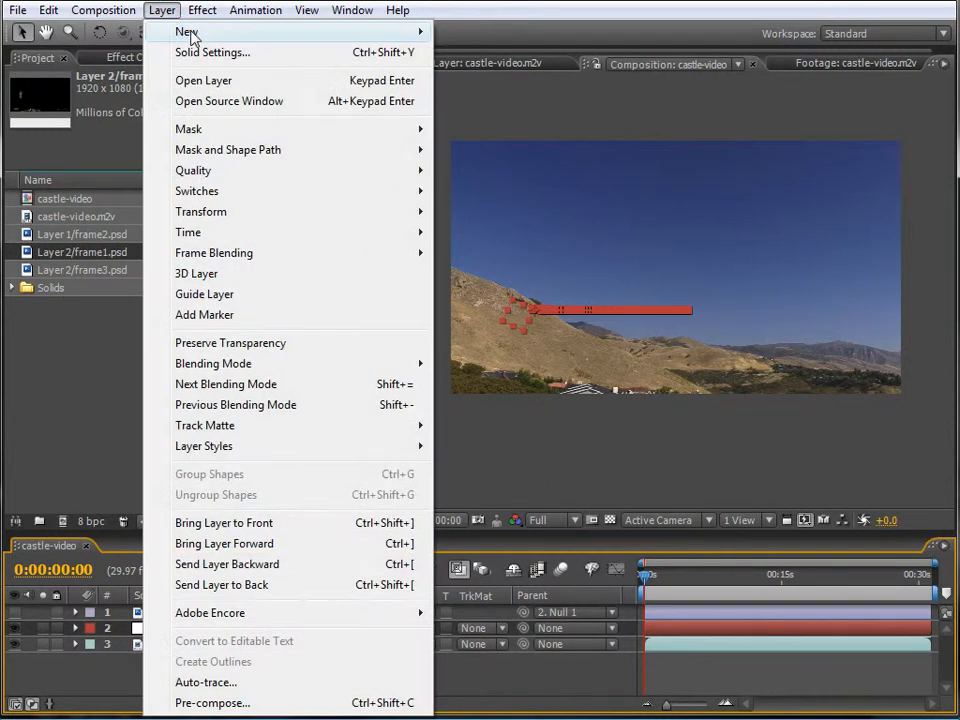
{"action": "mouse_move", "coordinate": [424, 31]}
{"action": "left_click", "coordinate": [512, 114]}
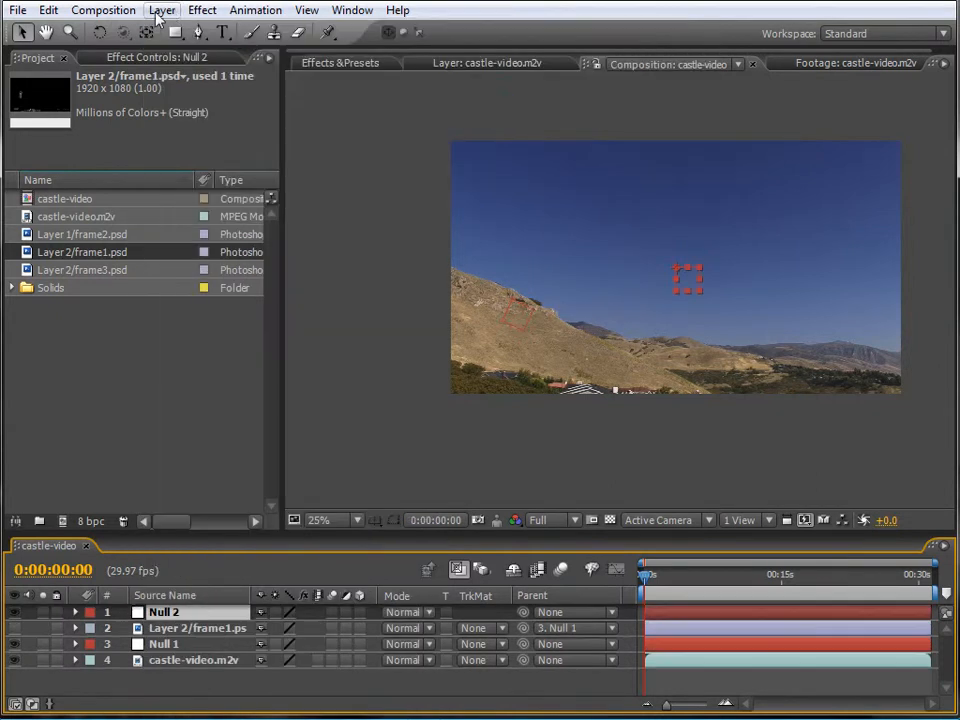
{"action": "left_click", "coordinate": [160, 10]}
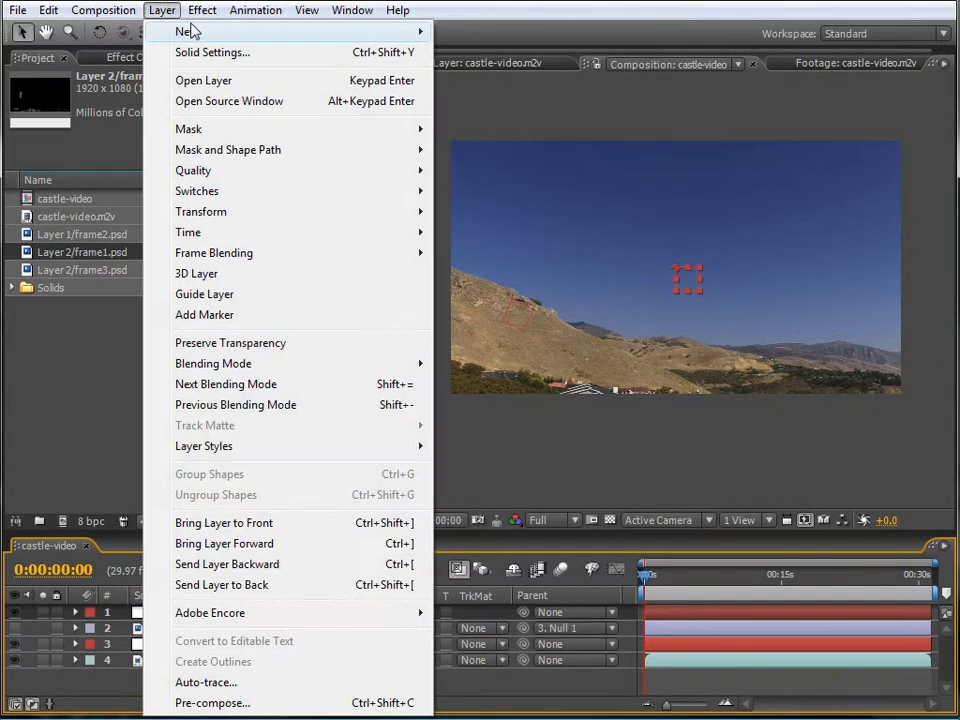
{"action": "mouse_move", "coordinate": [155, 31]}
{"action": "left_click", "coordinate": [500, 114]}
{"action": "left_click", "coordinate": [160, 10]}
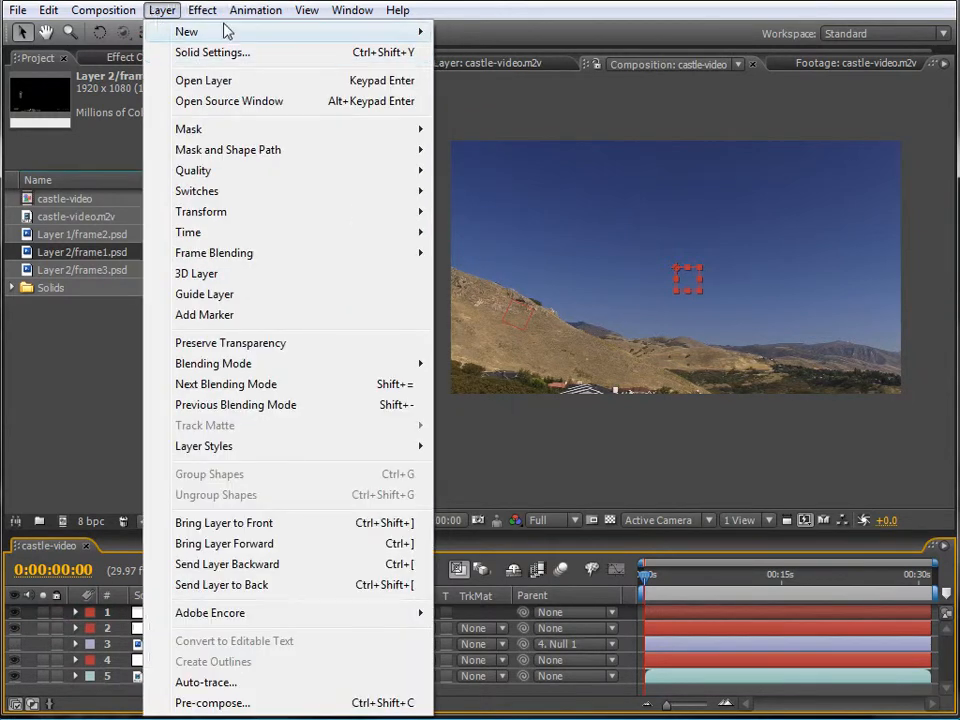
{"action": "mouse_move", "coordinate": [250, 31]}
{"action": "left_click", "coordinate": [514, 114]}
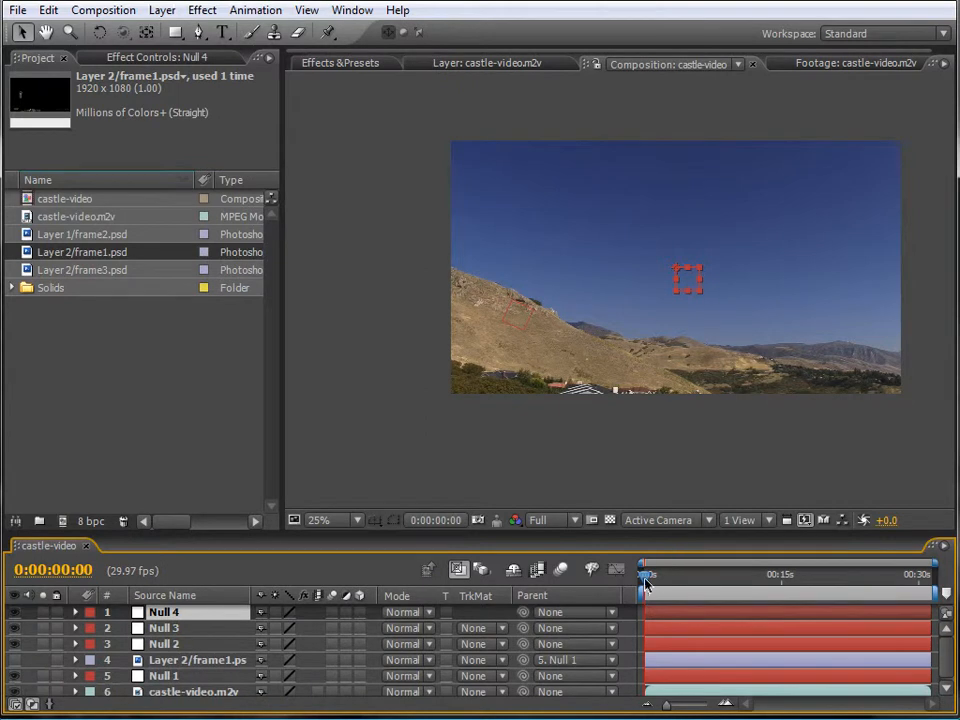
- Move the current time to Null 1's last position keyframe at 0:00:05:16, and collapse the layer's properties
{"action": "left_click", "coordinate": [75, 676]}
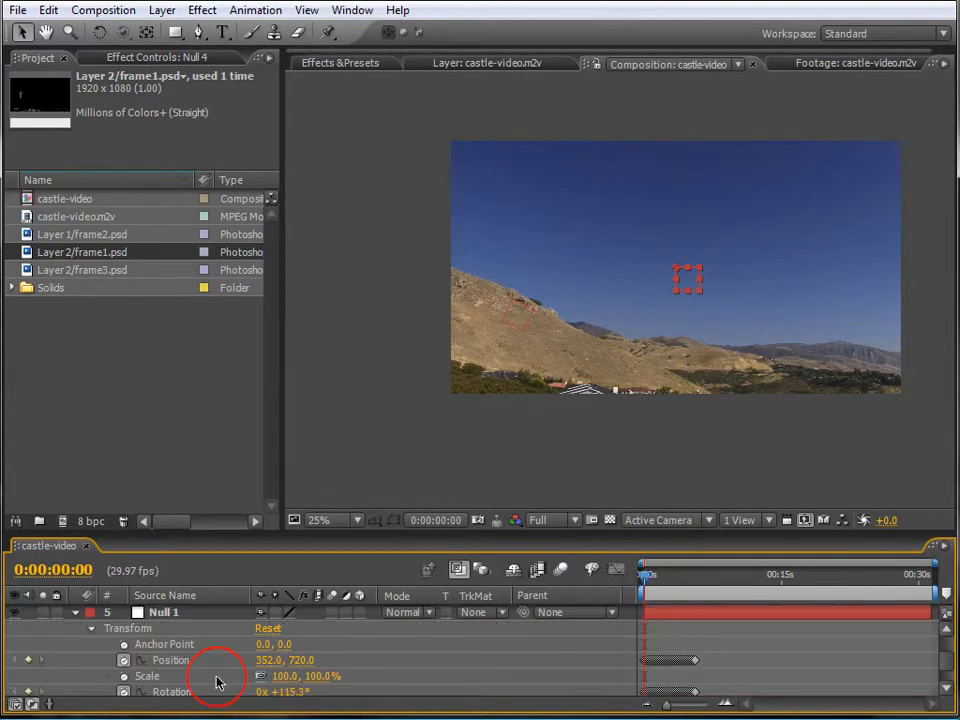
{"action": "left_click", "coordinate": [713, 579]}
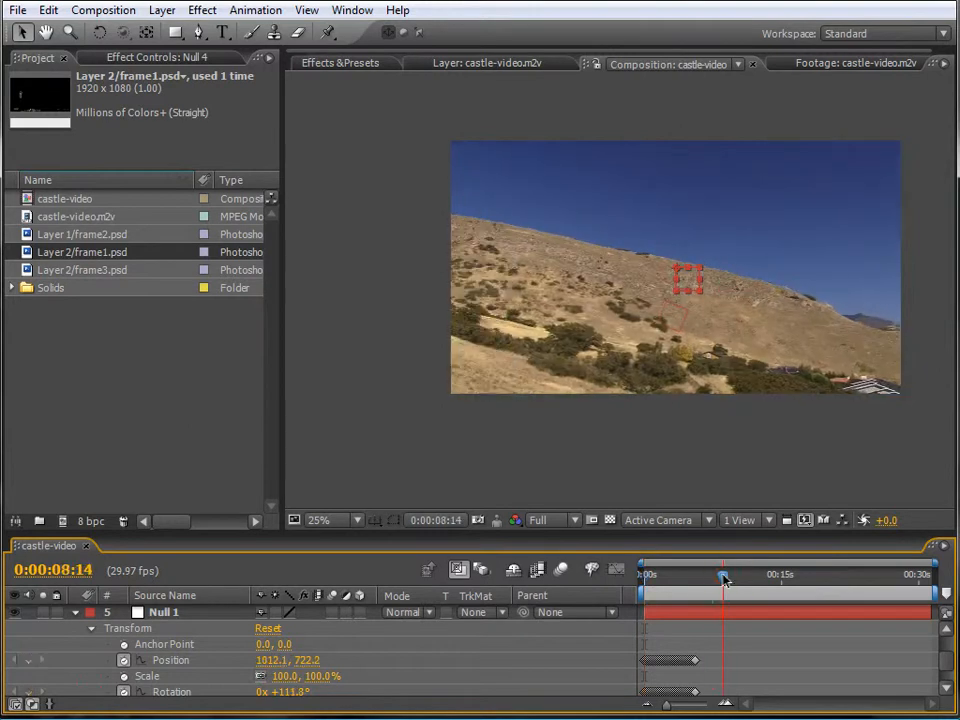
{"action": "left_click", "coordinate": [14, 660]}
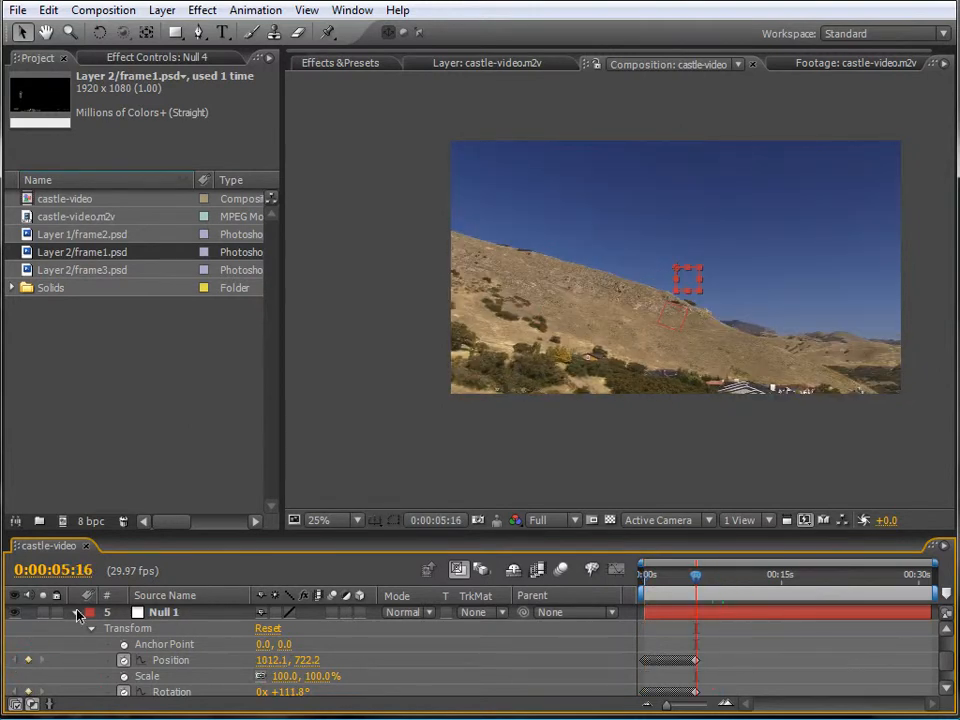
{"action": "left_click", "coordinate": [75, 612]}
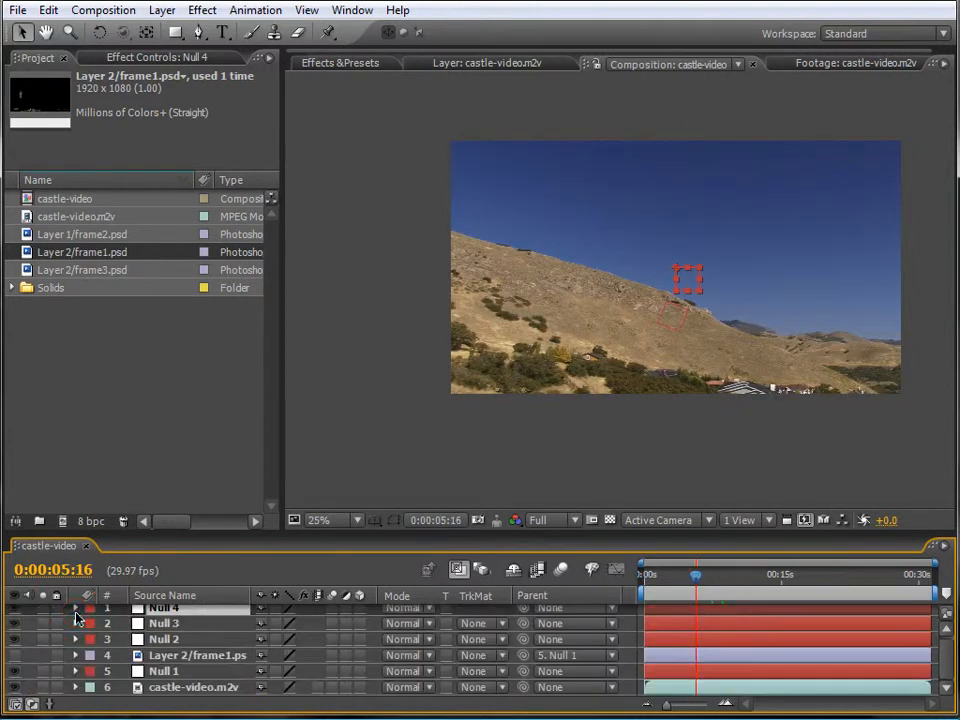
- Open the castle-video.m2v layer with two motion track points for a new track starting at 0:00:05:16
{"action": "left_click", "coordinate": [205, 687]}
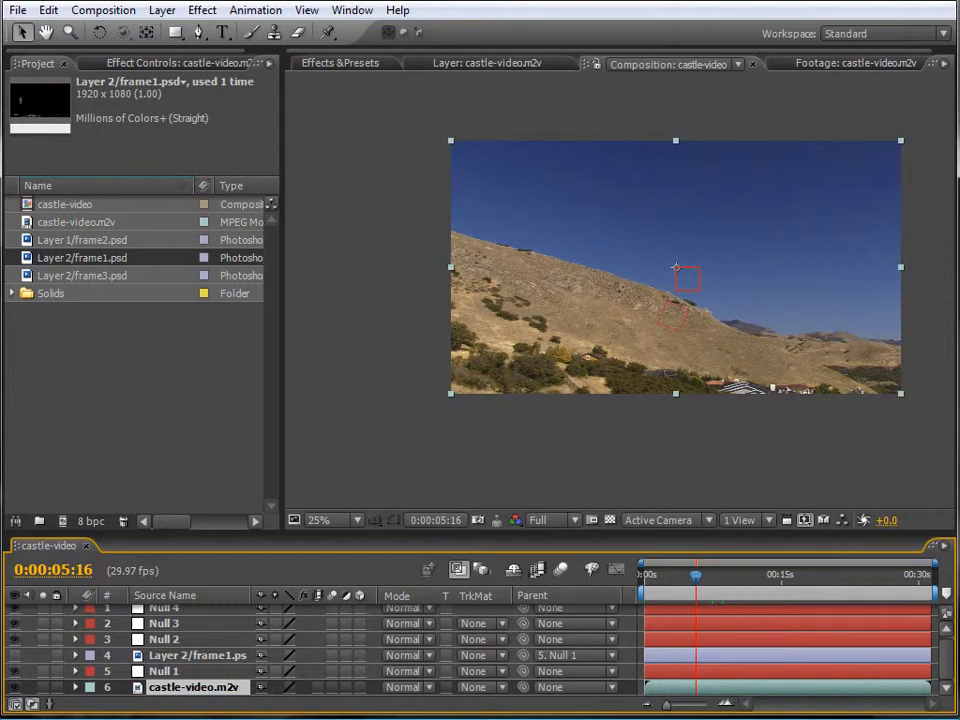
{"action": "double_click", "coordinate": [676, 268]}
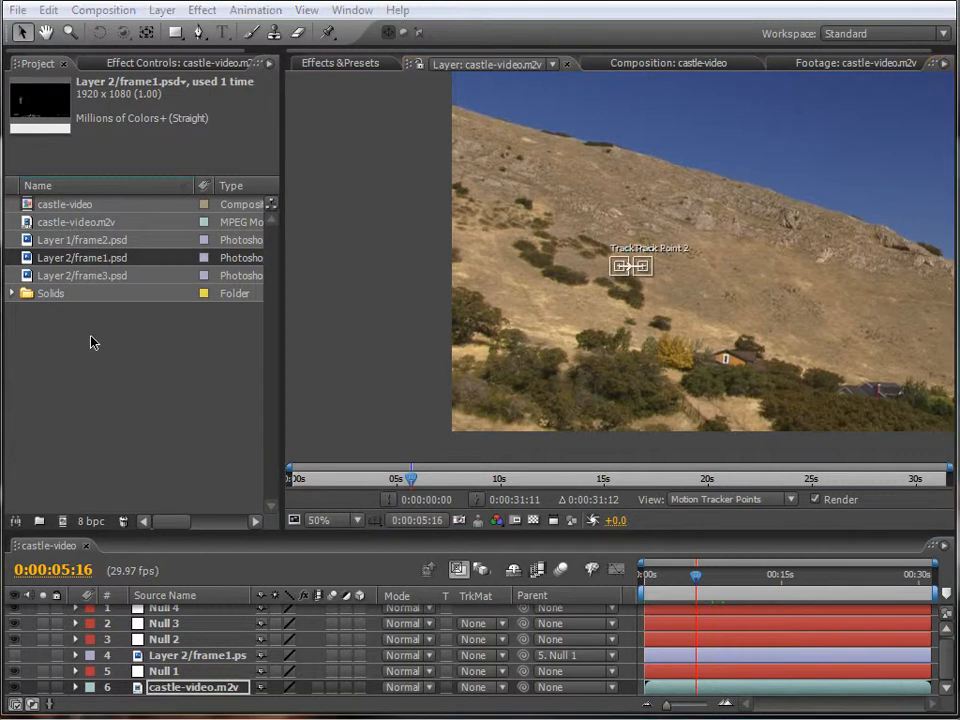
- Place Track Point 1 on the upper hillside and Track Point 2 on the bushes below it, and analyze forward to 0:00:10:23
{"action": "left_click", "coordinate": [619, 267]}
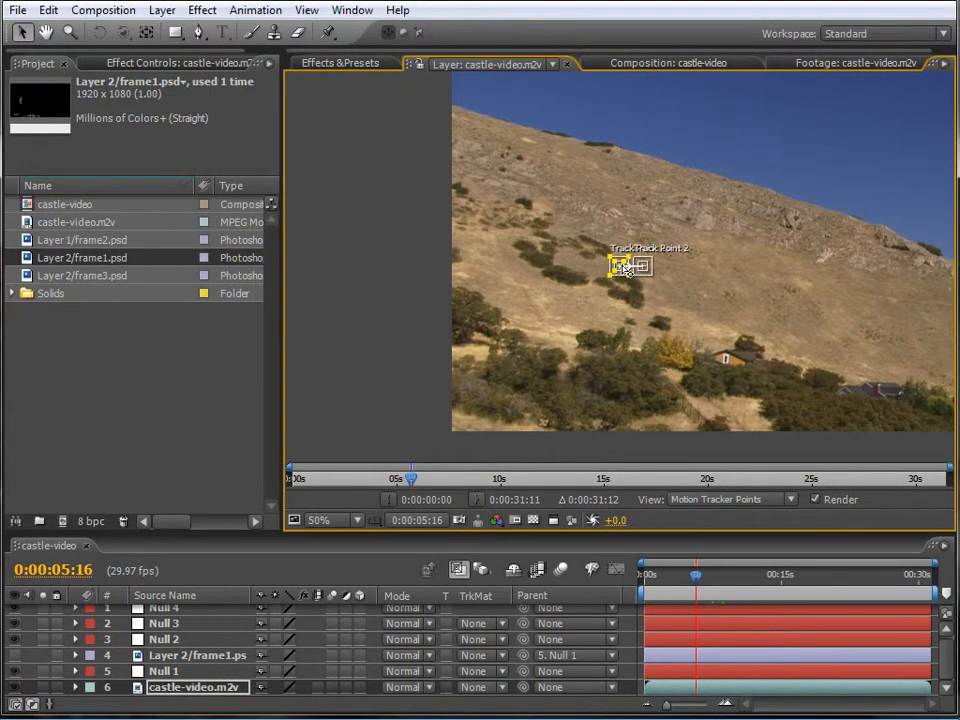
{"action": "left_click_drag", "start_coordinate": [621, 267], "coordinate": [505, 154]}
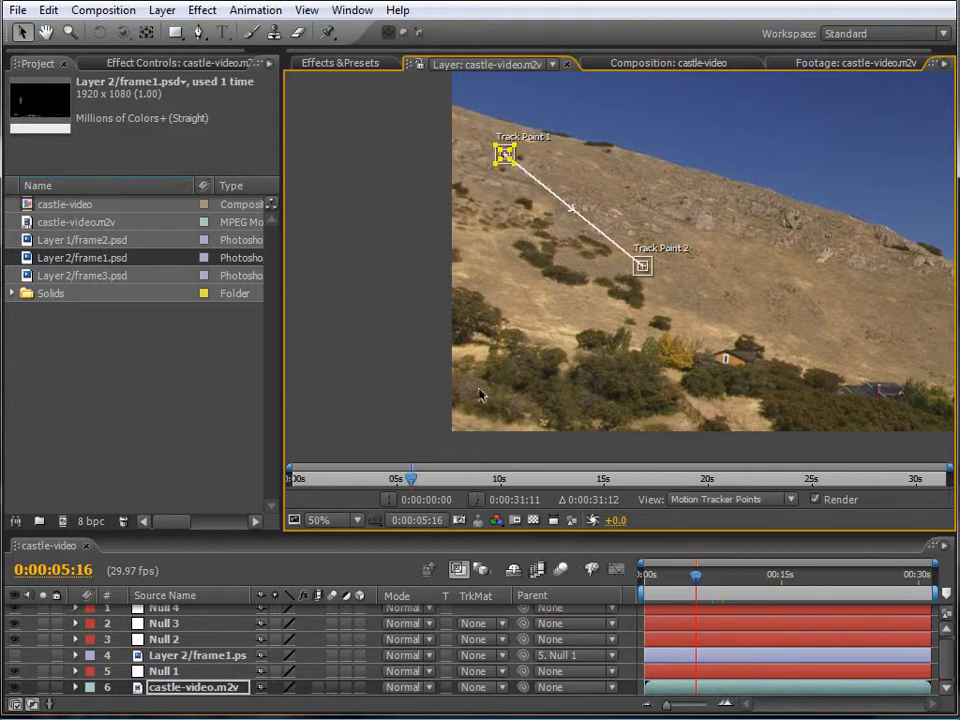
{"action": "left_click", "coordinate": [643, 264]}
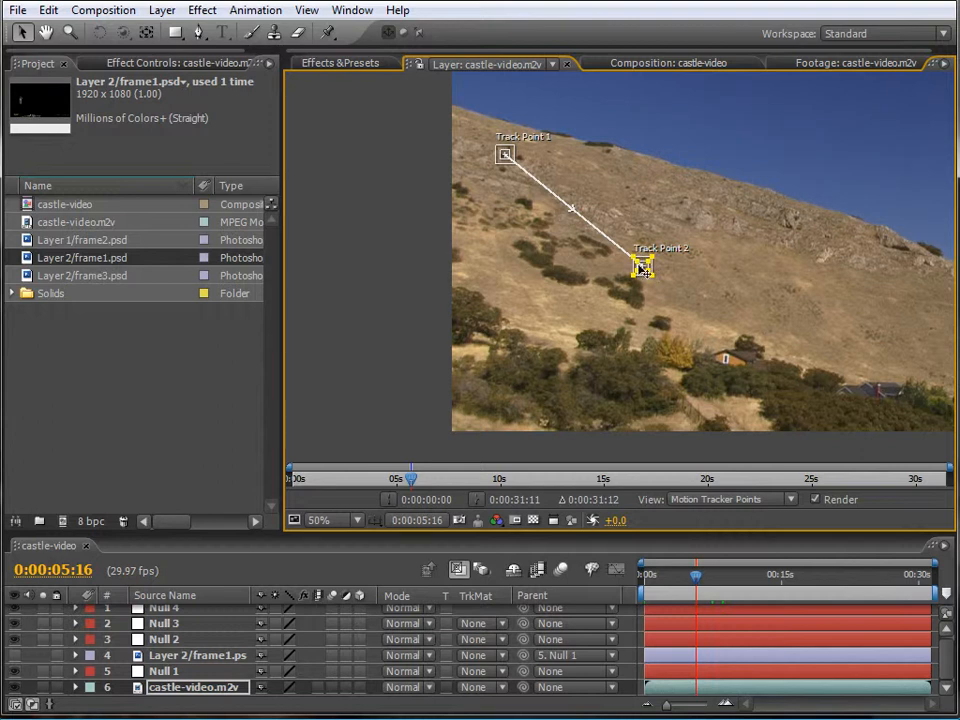
{"action": "left_click_drag", "start_coordinate": [643, 270], "coordinate": [481, 390]}
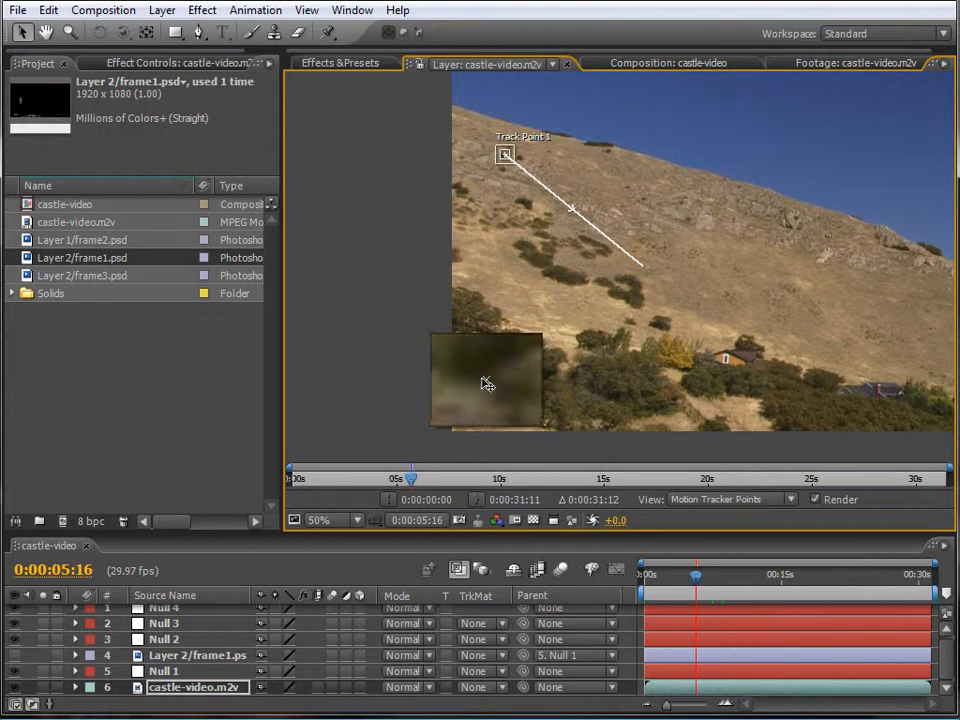
{"action": "left_click_drag", "start_coordinate": [485, 384], "coordinate": [484, 384]}
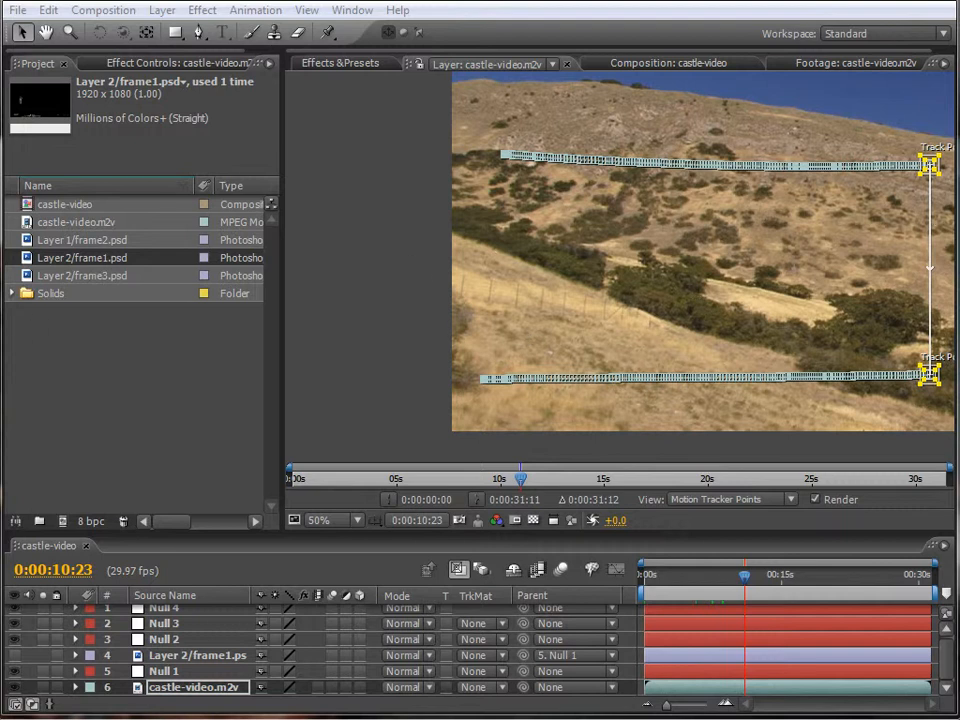
- Apply the tracked motion to Null 2 and collapse that layer's properties
{"action": "left_click", "coordinate": [492, 290]}
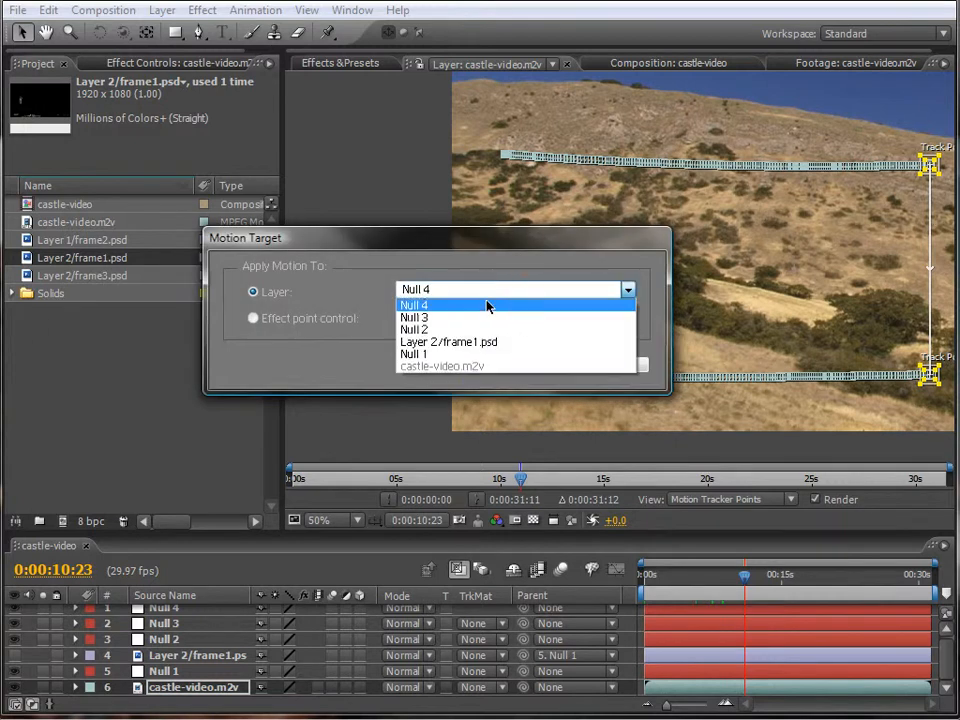
{"action": "left_click", "coordinate": [457, 329]}
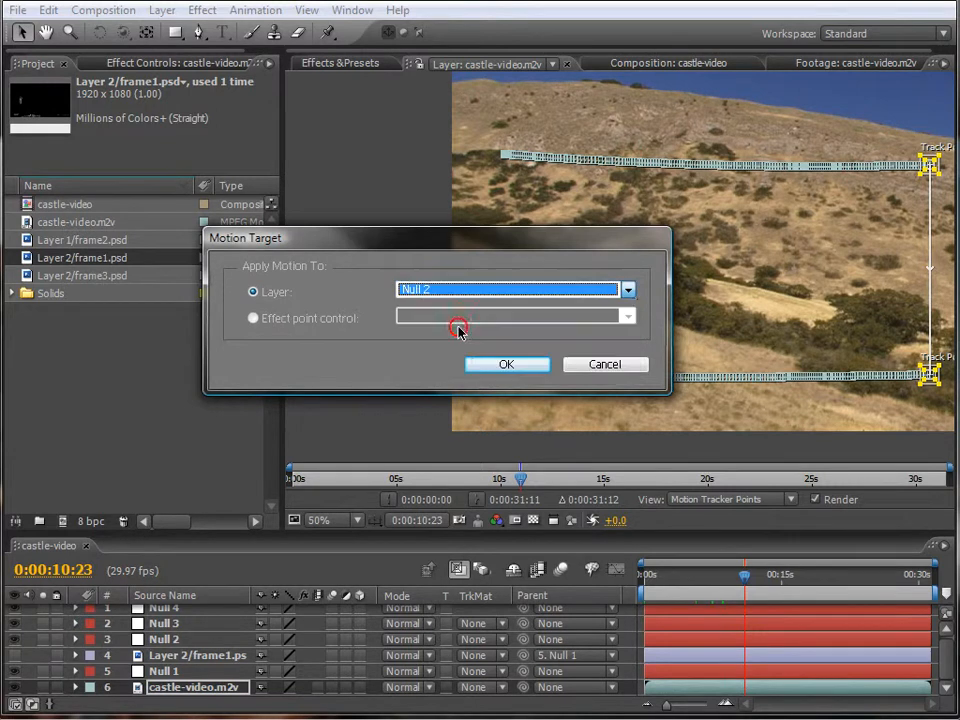
{"action": "left_click", "coordinate": [519, 364]}
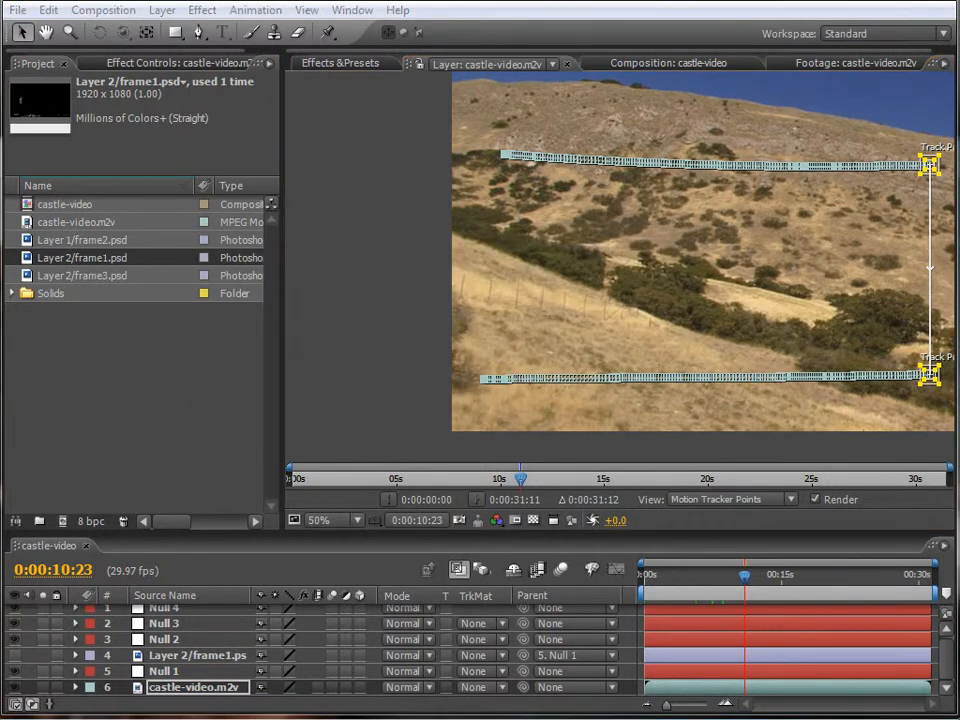
{"action": "left_click", "coordinate": [420, 336]}
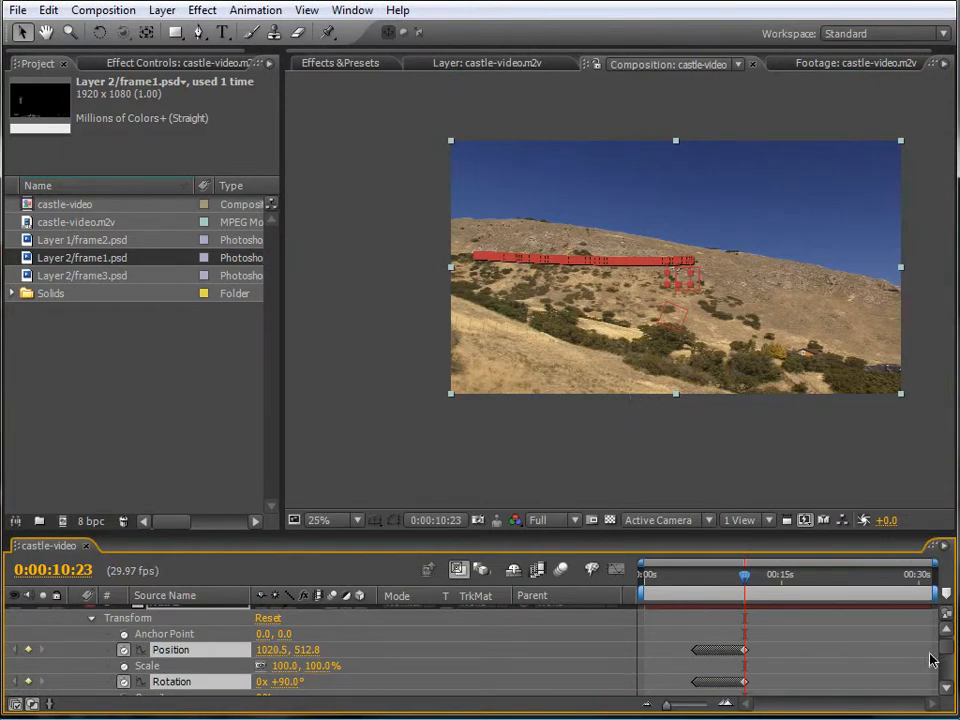
{"action": "left_click_drag", "start_coordinate": [945, 662], "coordinate": [945, 647]}
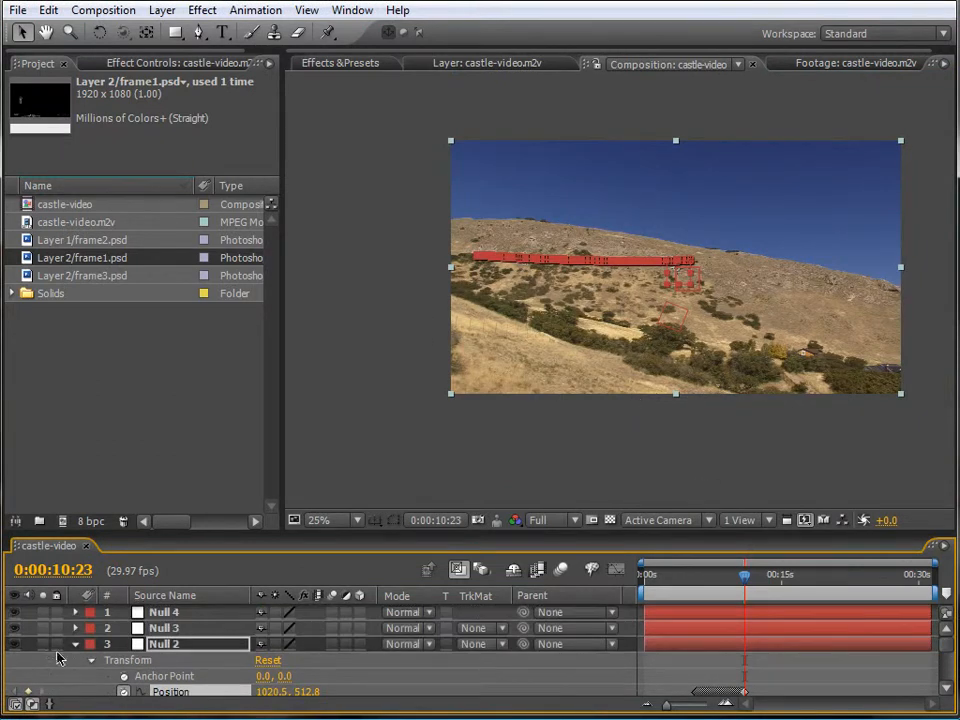
{"action": "left_click", "coordinate": [75, 648]}
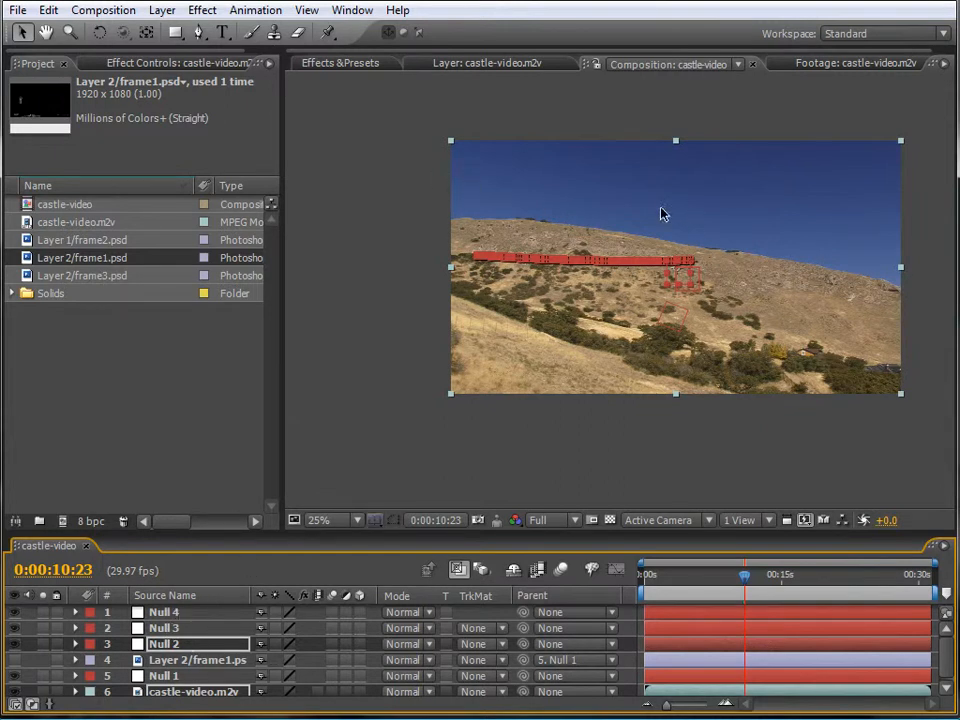
- Hide the Null 2 layer, restore the visibility of castle-video.m2v, and deselect all layers
{"action": "left_click", "coordinate": [15, 646]}
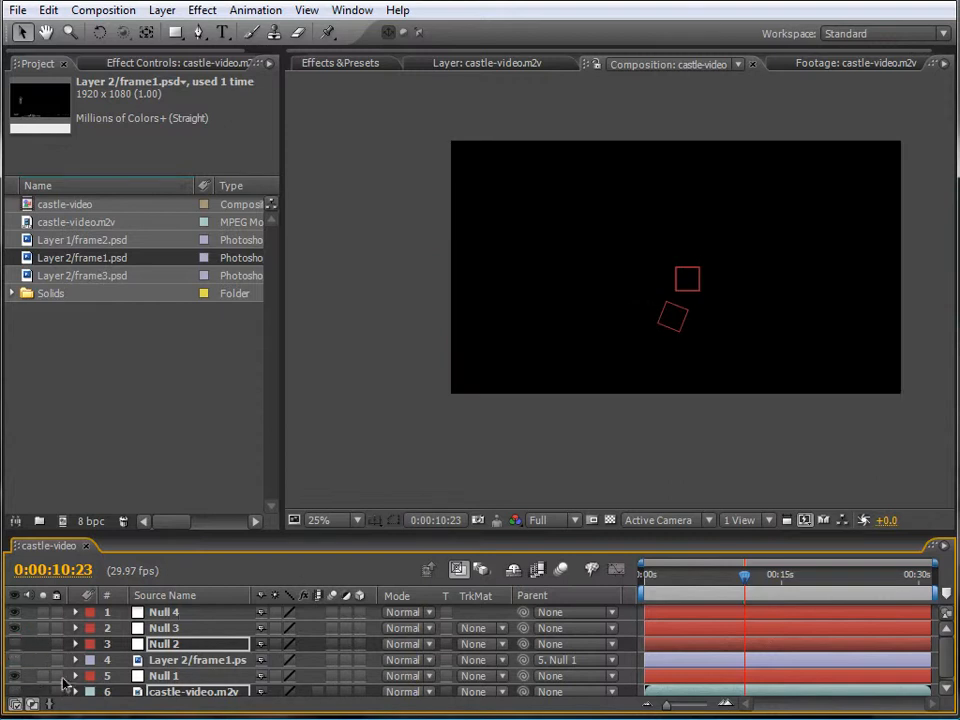
{"action": "left_click", "coordinate": [15, 691]}
{"action": "key", "text": "F2"}
{"action": "left_click", "coordinate": [237, 614]}
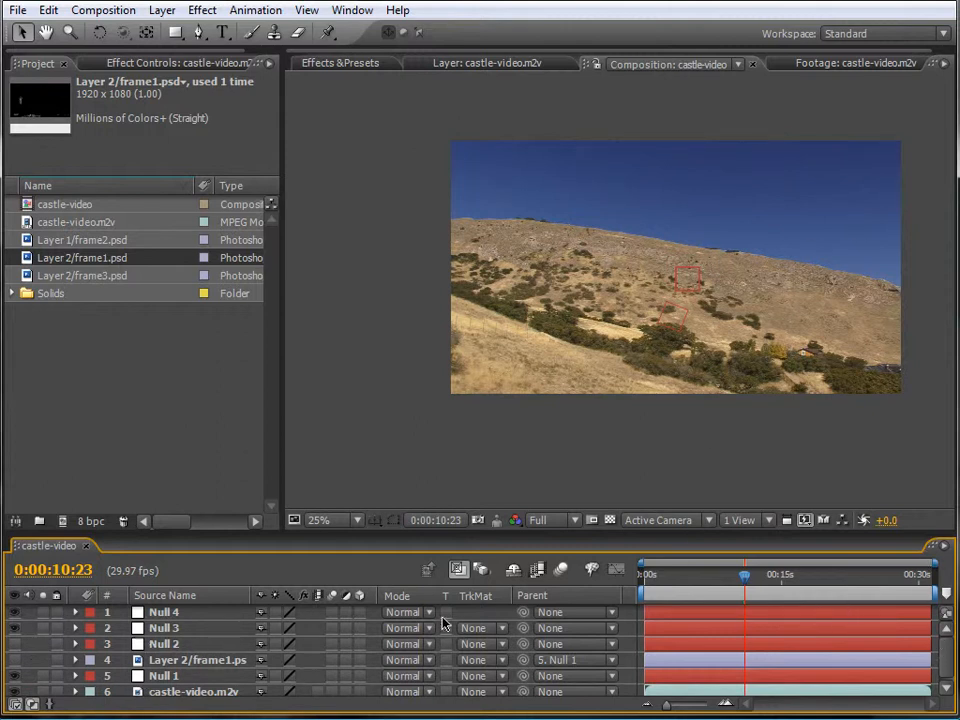
- Open the castle-video.m2v layer with two motion track points for a new track starting at 0:00:10:23
{"action": "left_click", "coordinate": [75, 644]}
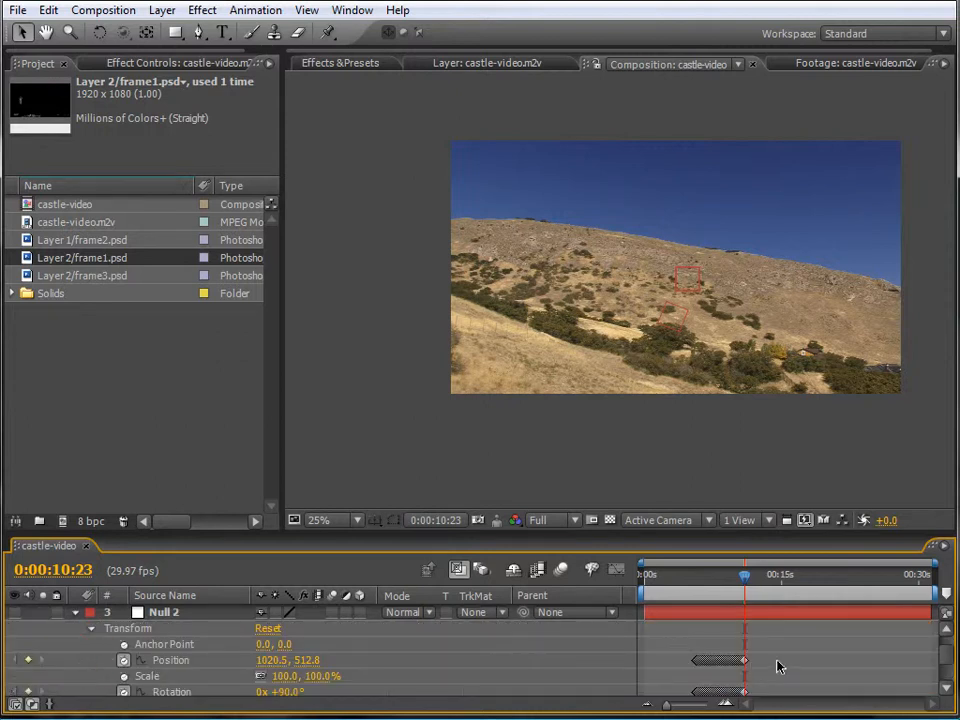
{"action": "left_click", "coordinate": [75, 614]}
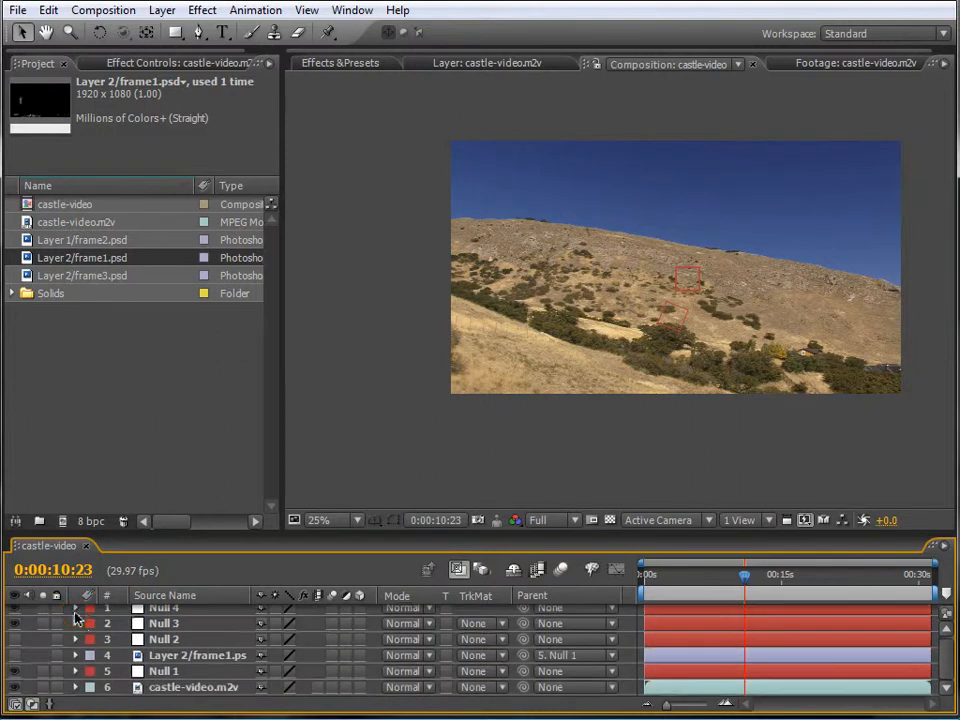
{"action": "left_click", "coordinate": [194, 688]}
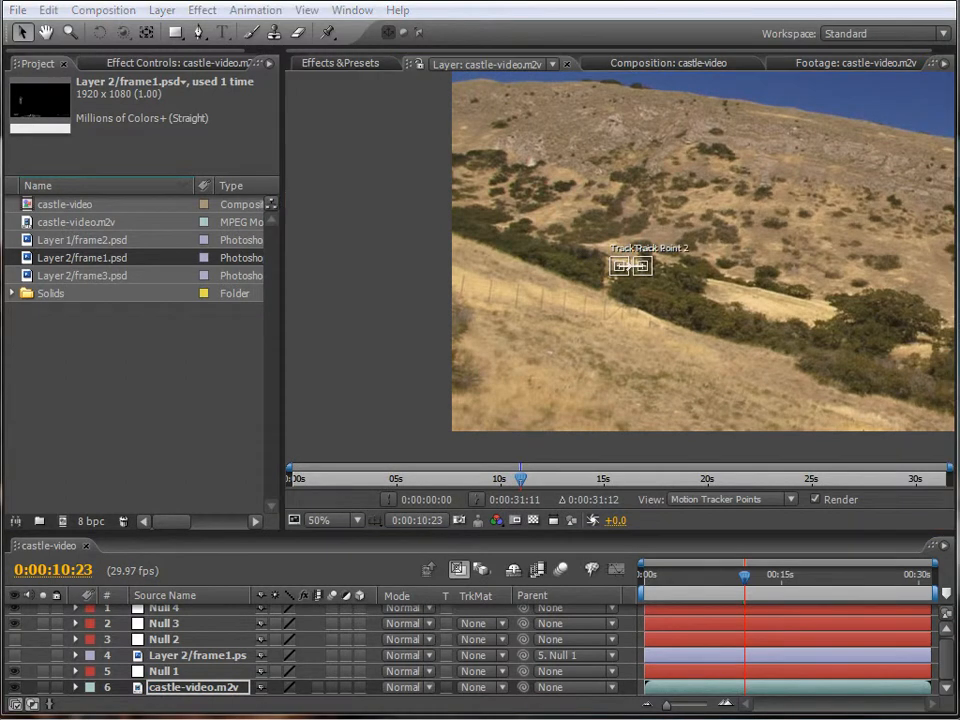
- Place Track Point 1 near the hill's crest and Track Point 2 on the grassy slope below, and analyze forward to 0:00:16:03
{"action": "left_click", "coordinate": [620, 267]}
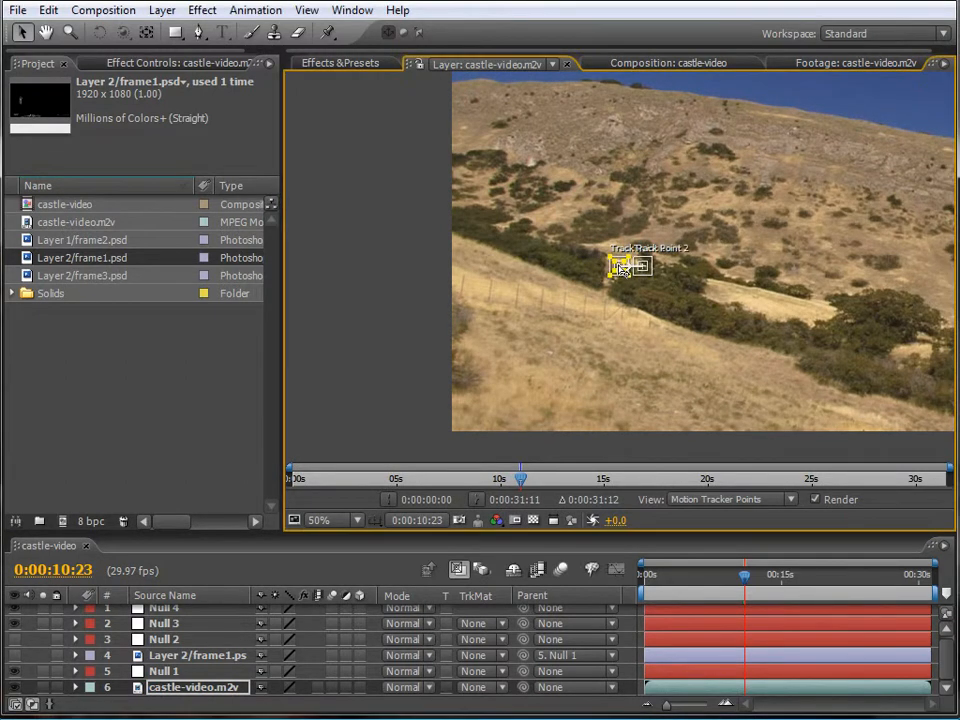
{"action": "left_click_drag", "start_coordinate": [620, 267], "coordinate": [457, 151]}
{"action": "left_click_drag", "start_coordinate": [480, 191], "coordinate": [476, 100]}
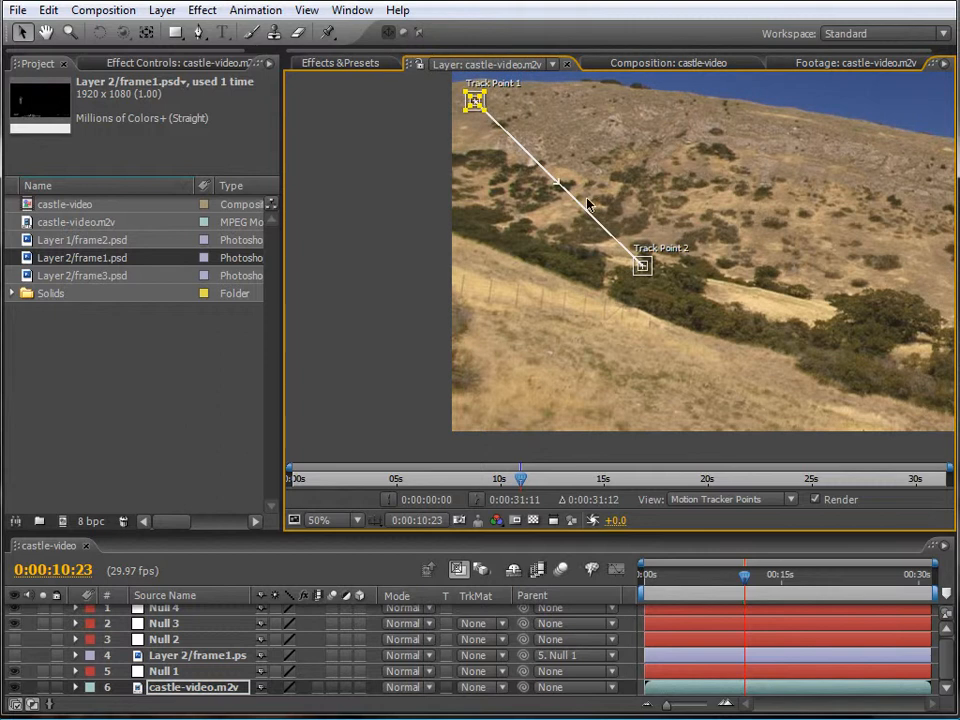
{"action": "left_click", "coordinate": [644, 265]}
{"action": "left_click_drag", "start_coordinate": [644, 265], "coordinate": [456, 354]}
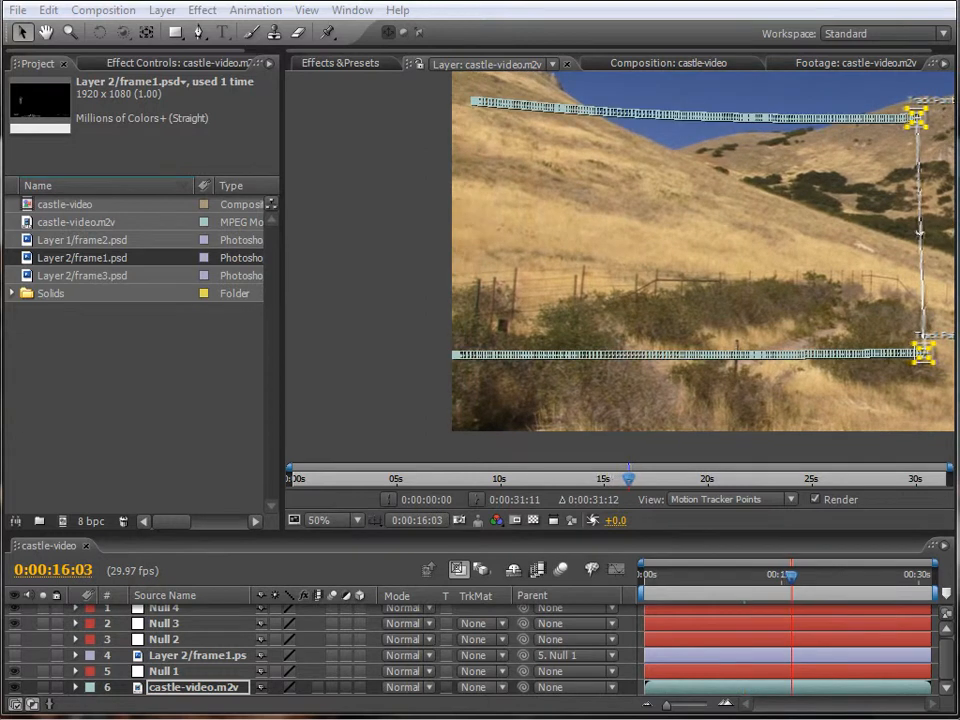
- Apply the tracked motion to Null 3 and collapse that layer's properties
{"action": "left_click", "coordinate": [628, 289]}
{"action": "left_click", "coordinate": [508, 317]}
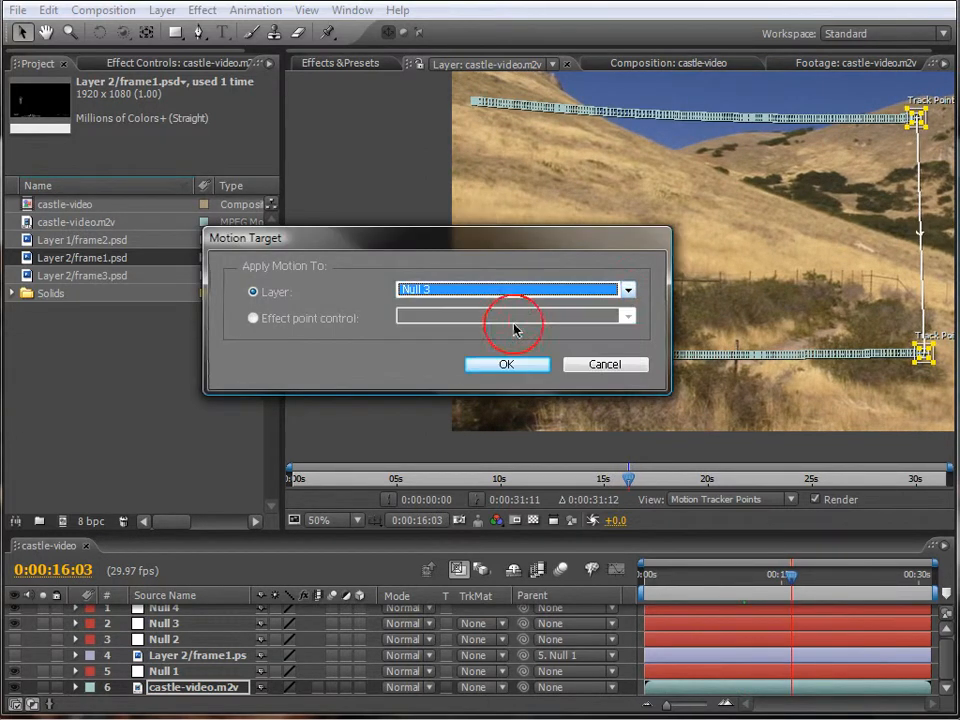
{"action": "left_click", "coordinate": [509, 365]}
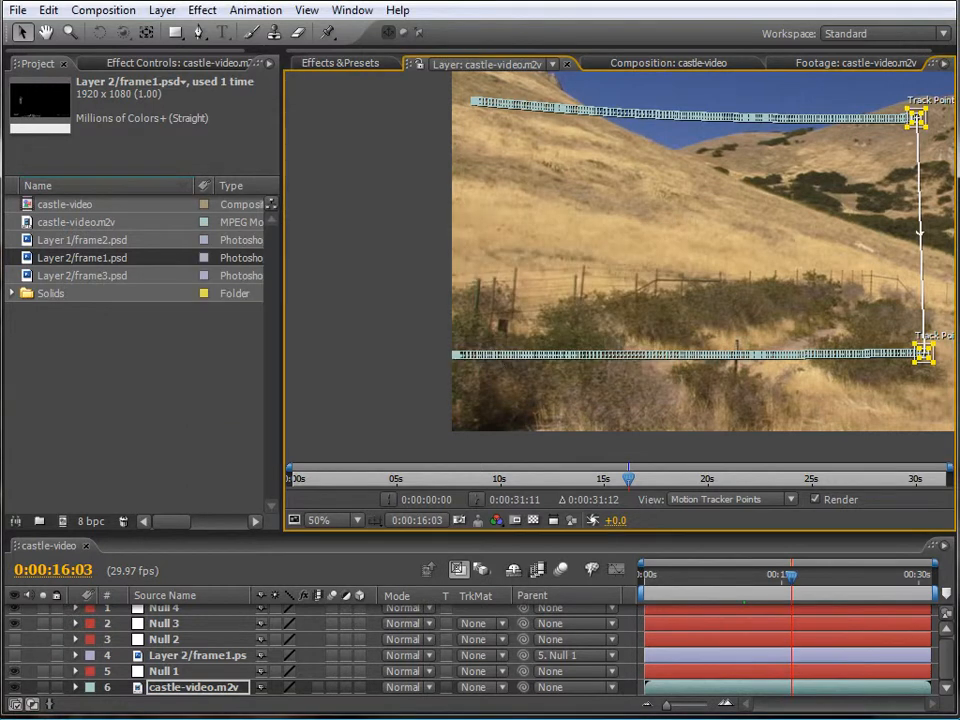
{"action": "left_click", "coordinate": [408, 328]}
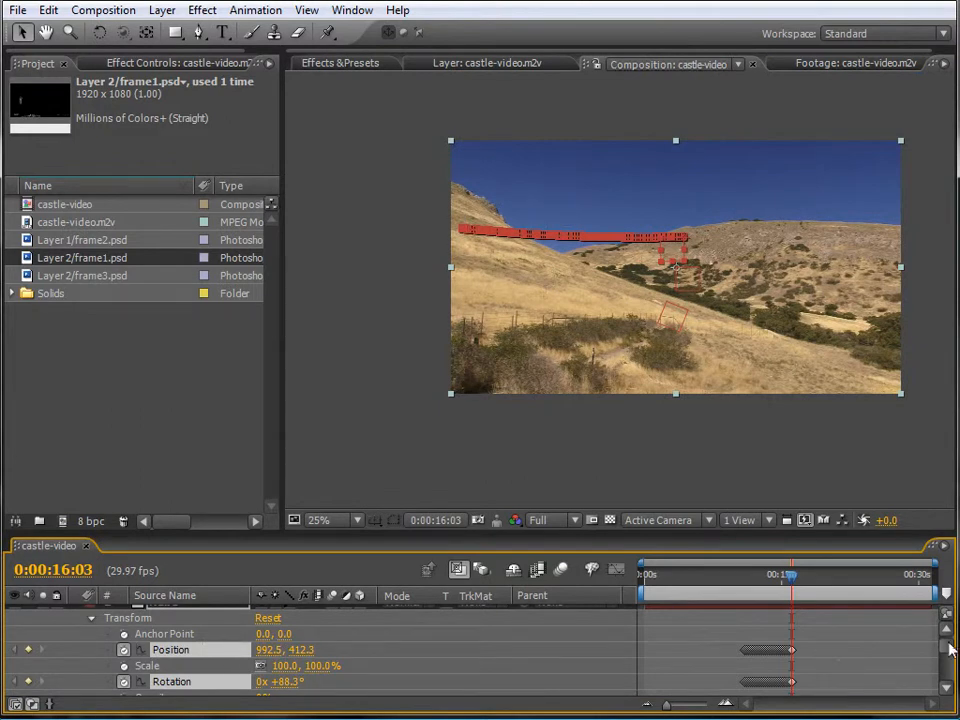
{"action": "scroll", "coordinate": [948, 650], "scroll_direction": "up", "scroll_amount": 2}
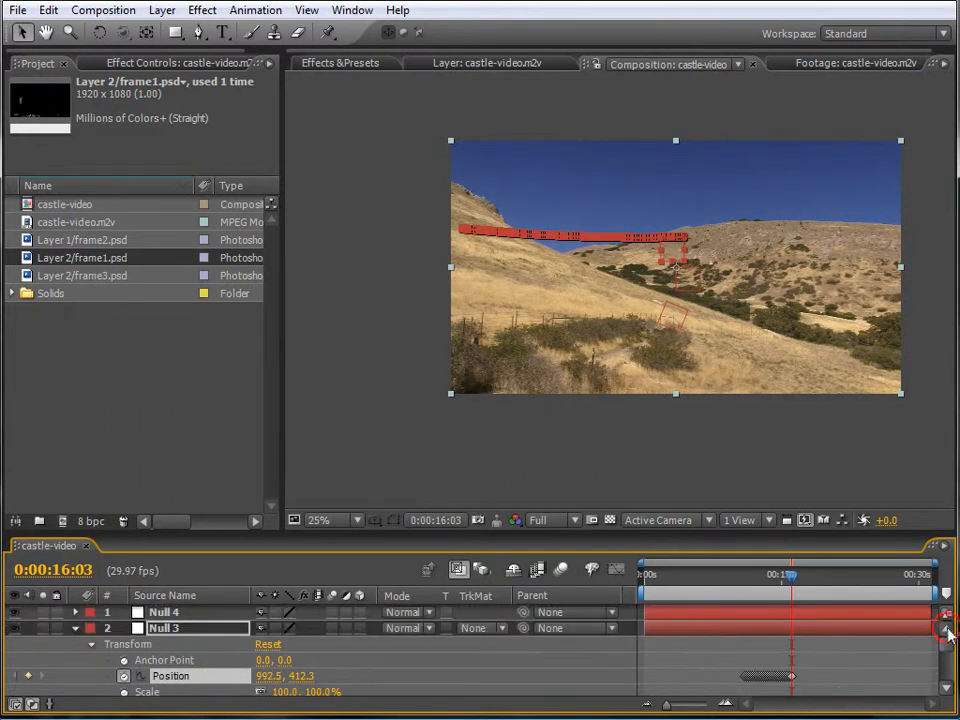
{"action": "left_click", "coordinate": [75, 632]}
- Open the castle-video.m2v layer with two motion track points for a new track starting at 0:00:16:03
{"action": "left_click", "coordinate": [200, 677]}
{"action": "left_click", "coordinate": [194, 691]}
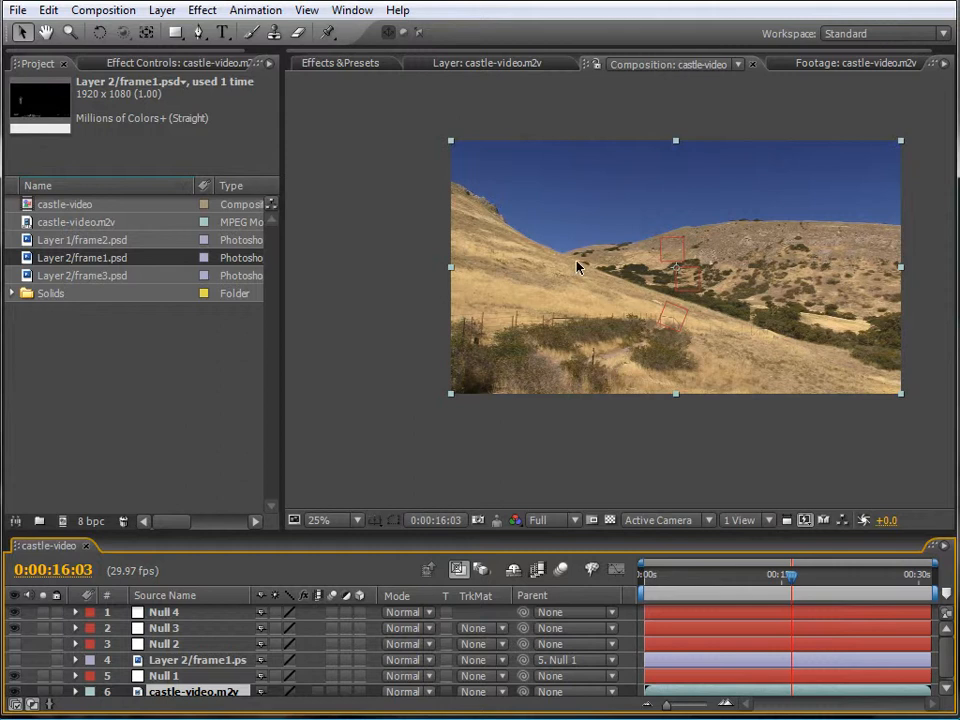
{"action": "double_click", "coordinate": [676, 268]}
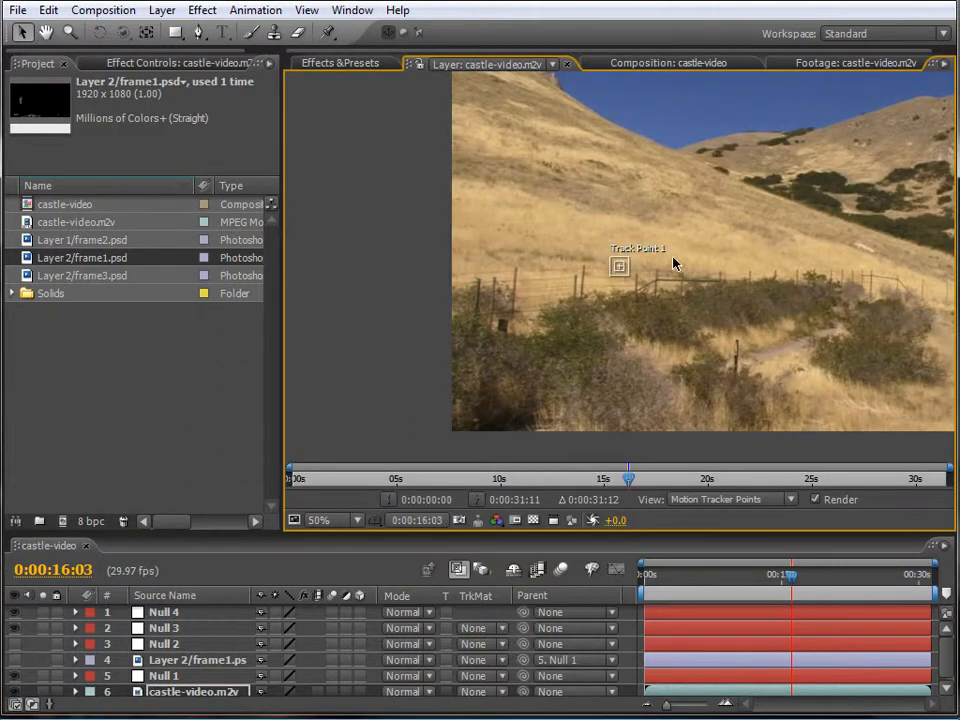
{"action": "left_click", "coordinate": [22, 342]}
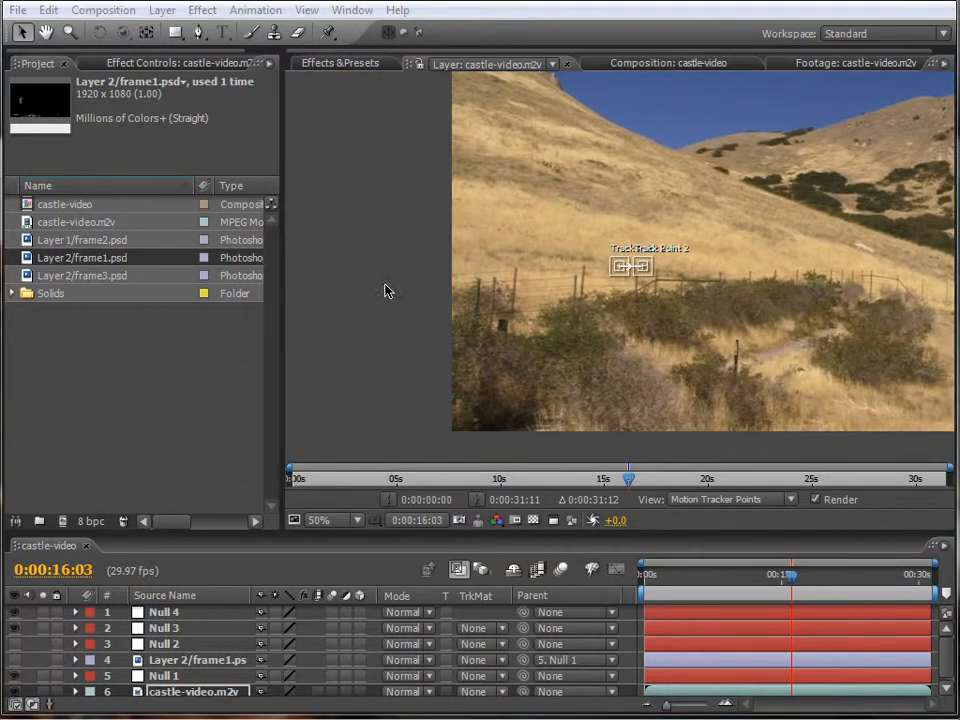
- Place Track Point 1 where the hills meet and Track Point 2 on the fence line, and analyze forward to 0:00:18:09
{"action": "left_click", "coordinate": [622, 267]}
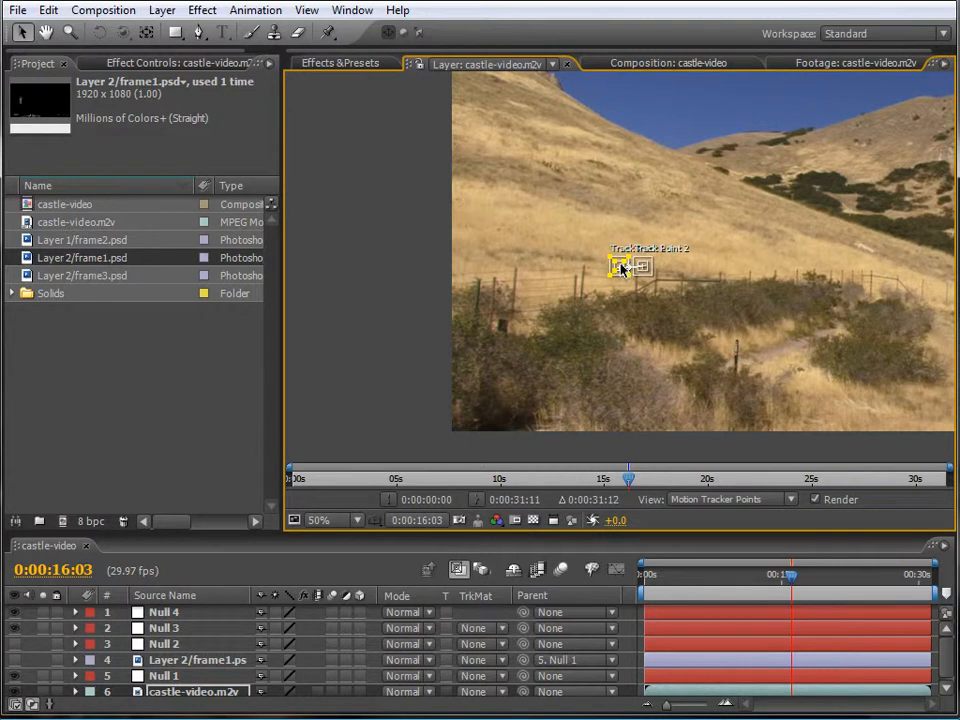
{"action": "left_click_drag", "start_coordinate": [621, 268], "coordinate": [716, 170]}
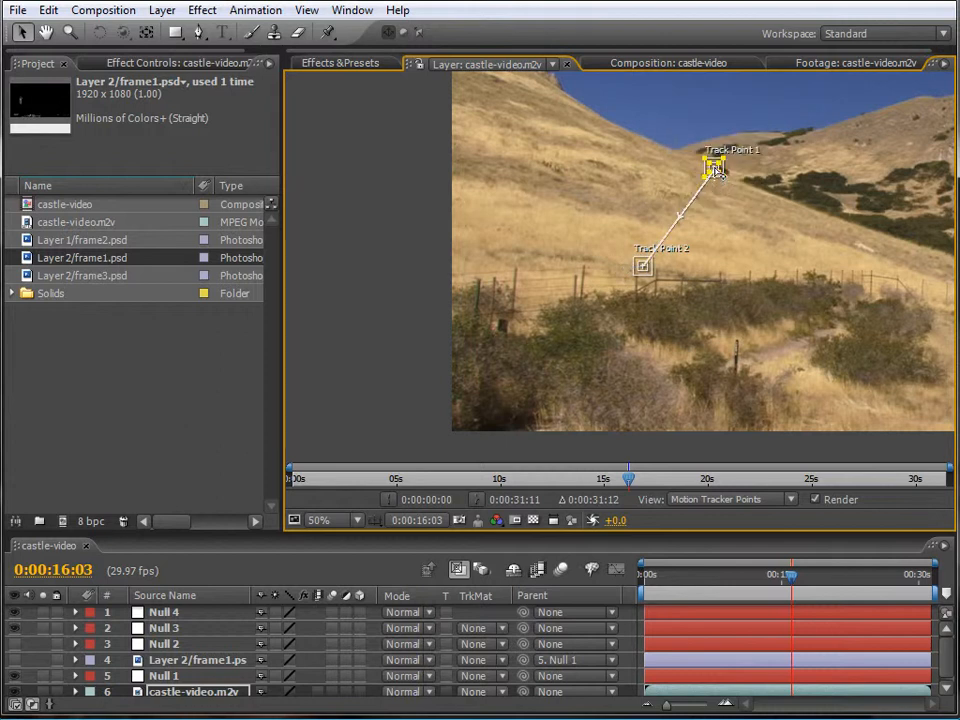
{"action": "left_click", "coordinate": [641, 265]}
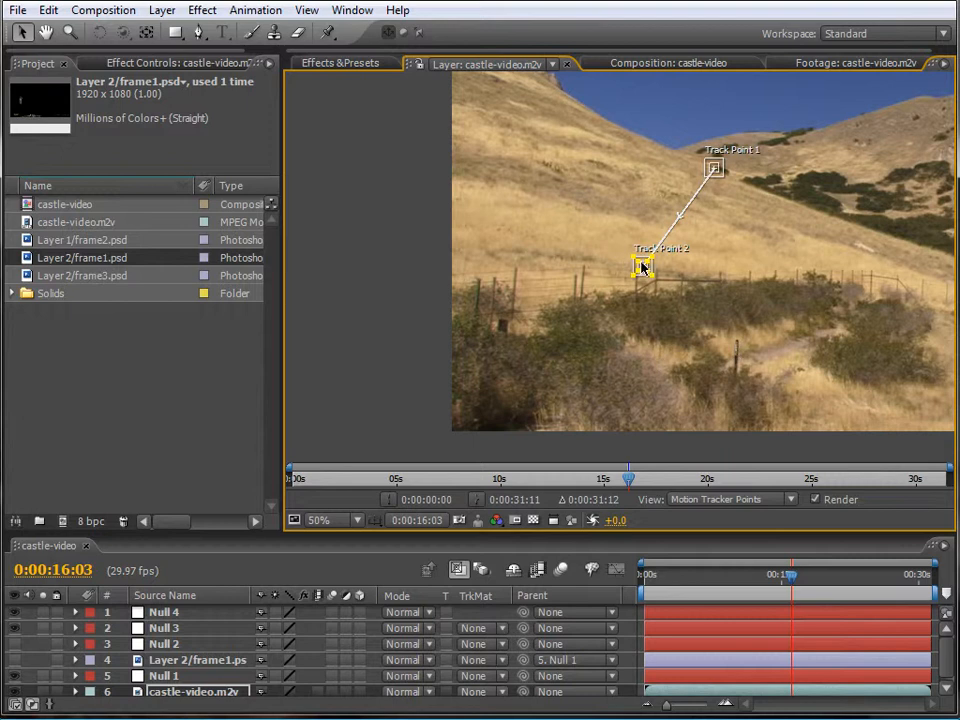
{"action": "left_click_drag", "start_coordinate": [645, 268], "coordinate": [737, 342]}
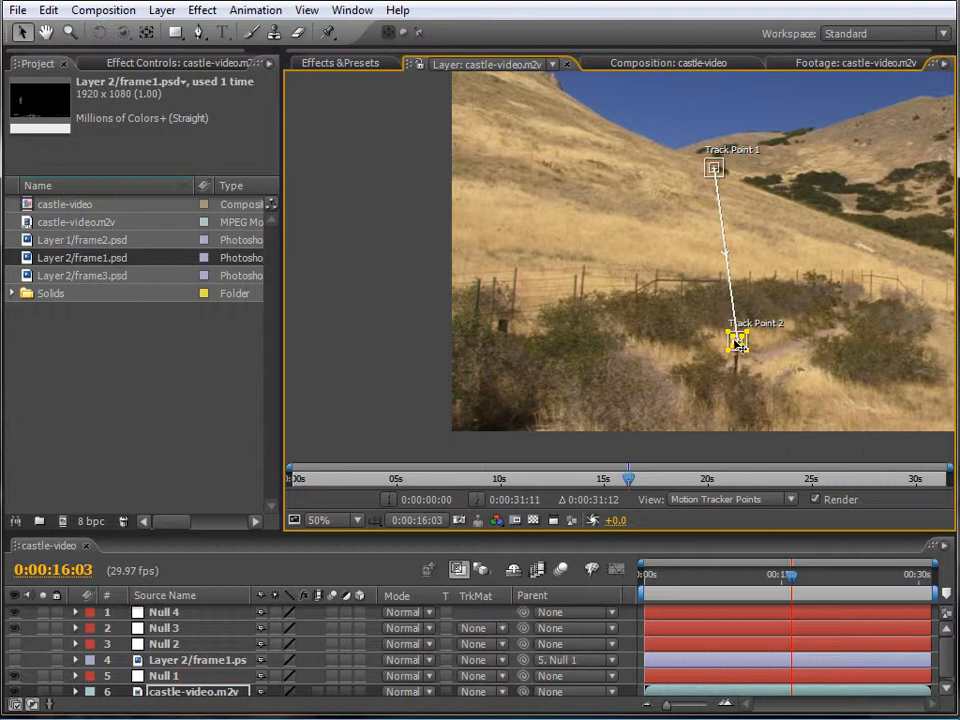
{"action": "left_click_drag", "start_coordinate": [737, 343], "coordinate": [636, 273]}
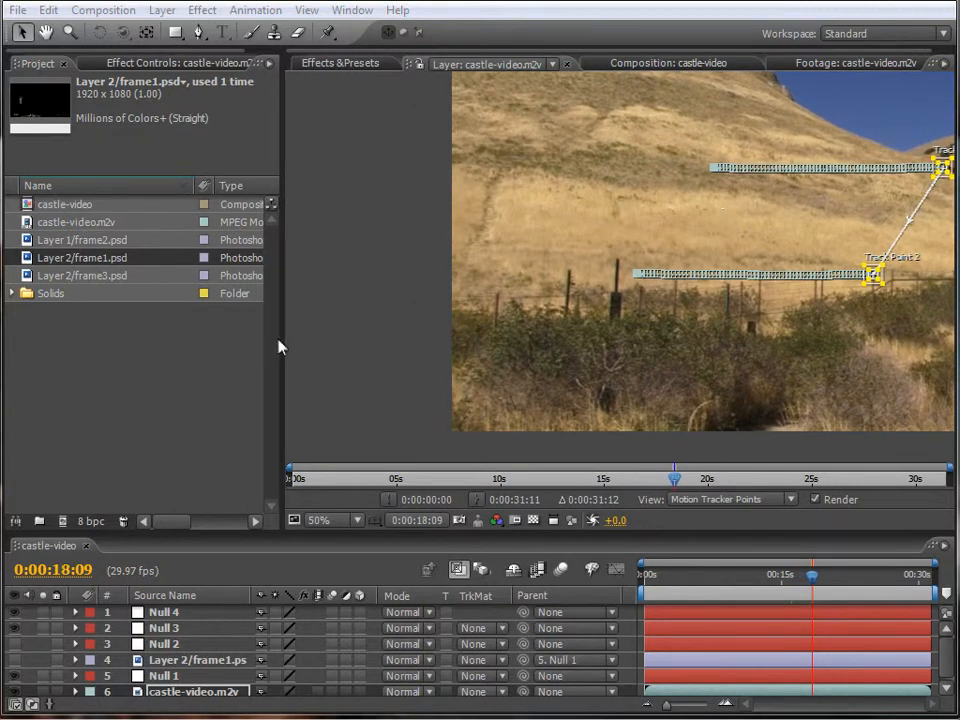
- Apply the tracked motion to Null 4 in the X and Y dimensions
{"action": "left_click", "coordinate": [627, 289]}
{"action": "left_click", "coordinate": [480, 309]}
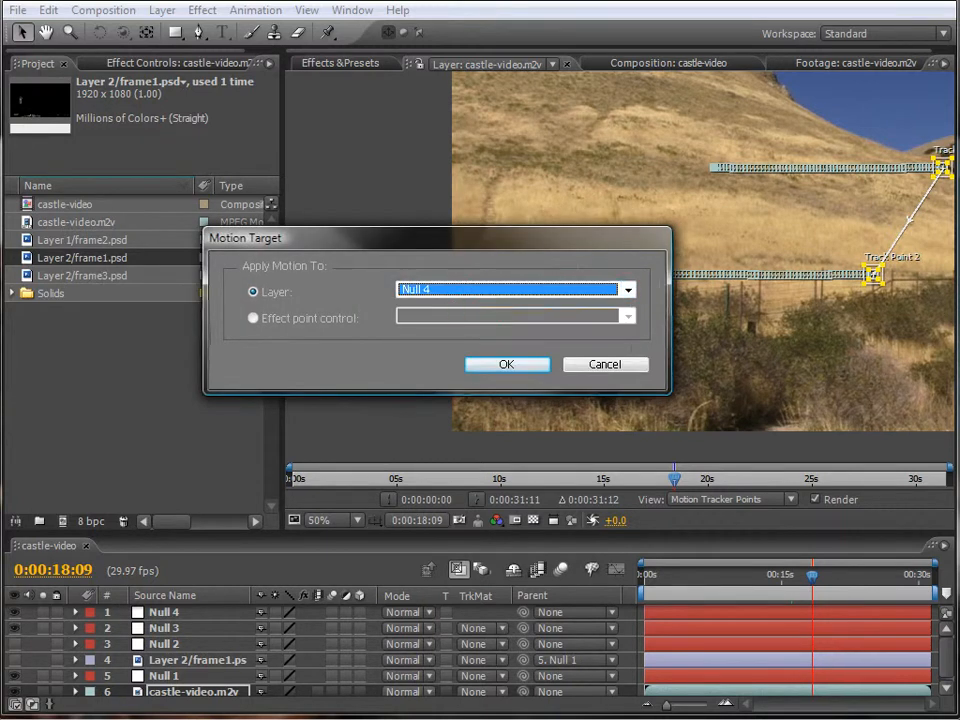
{"action": "left_click", "coordinate": [497, 367]}
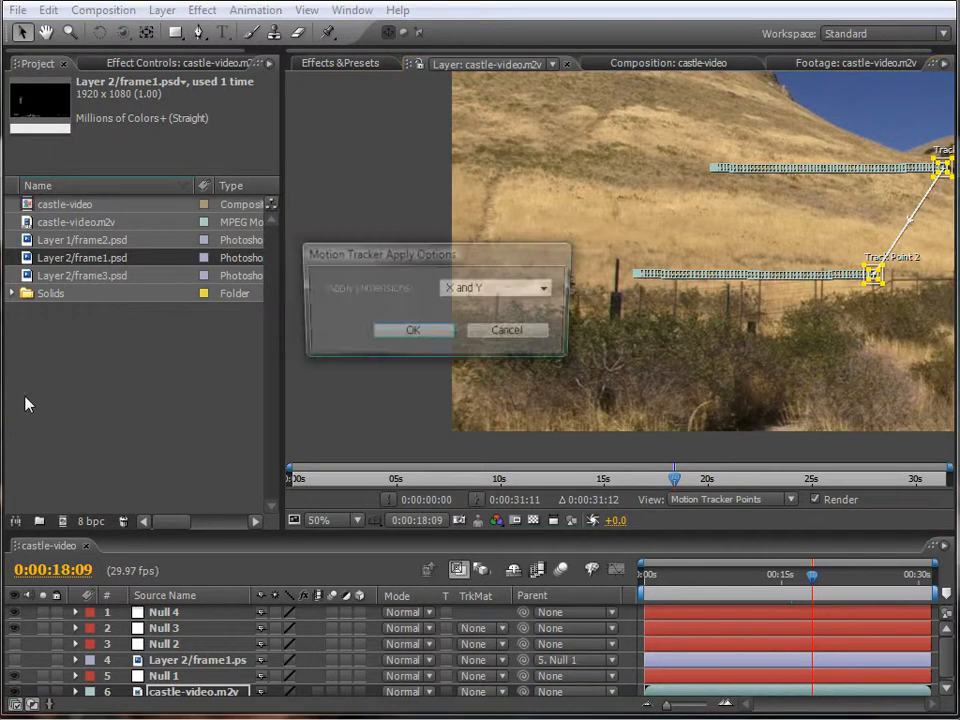
{"action": "left_click", "coordinate": [421, 332]}
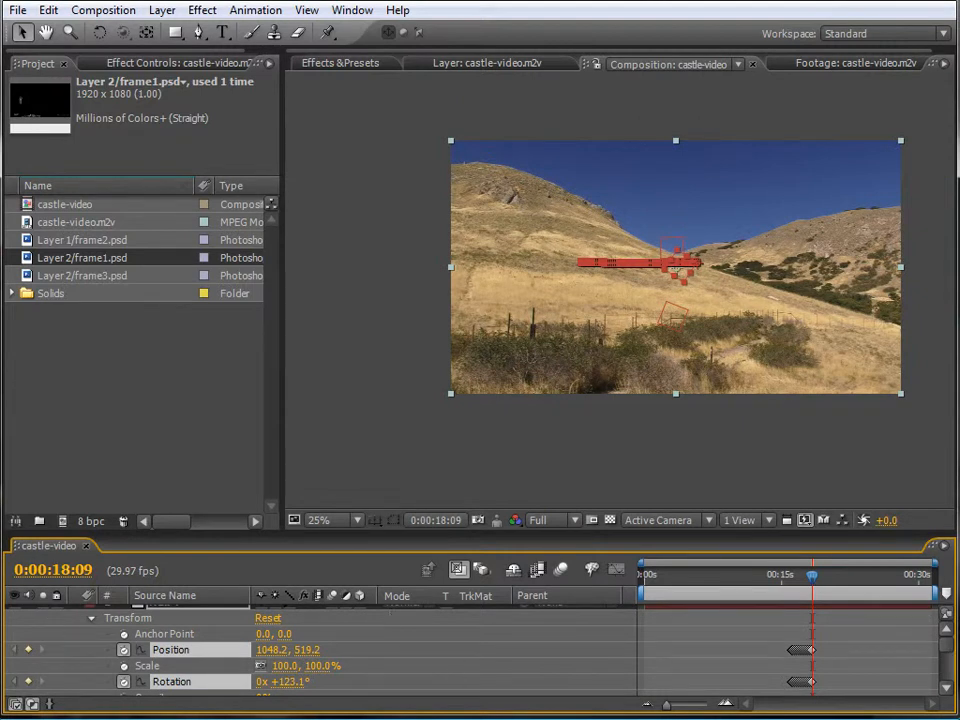
{"action": "scroll", "coordinate": [948, 648], "scroll_direction": "up", "scroll_amount": 1}
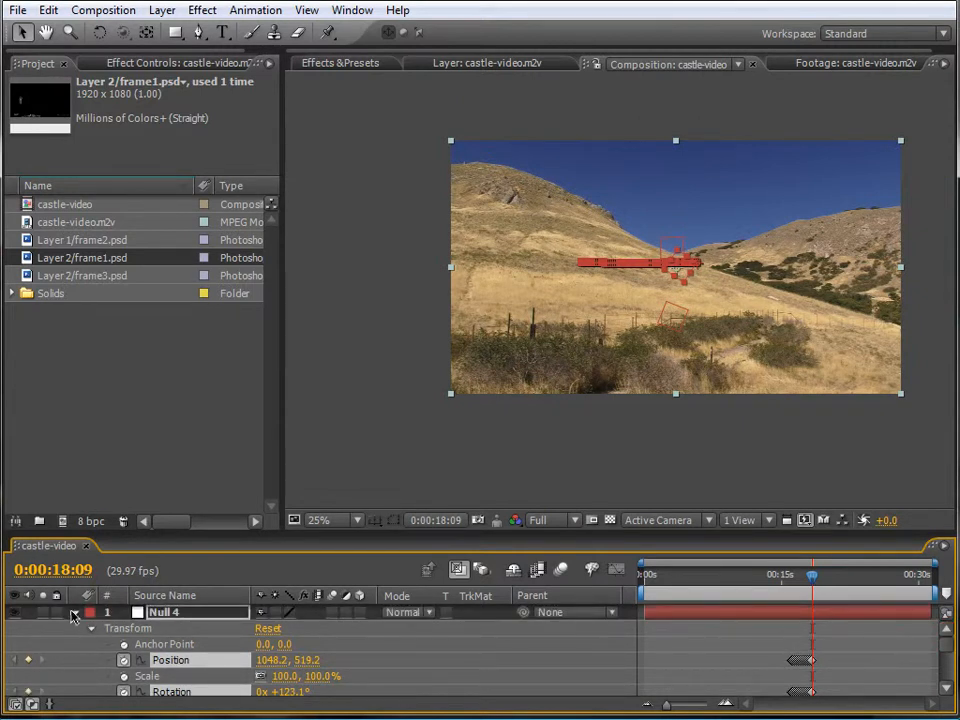
- Collapse Null 4's properties and add two more null objects to the castle-video composition
{"action": "left_click", "coordinate": [74, 613]}
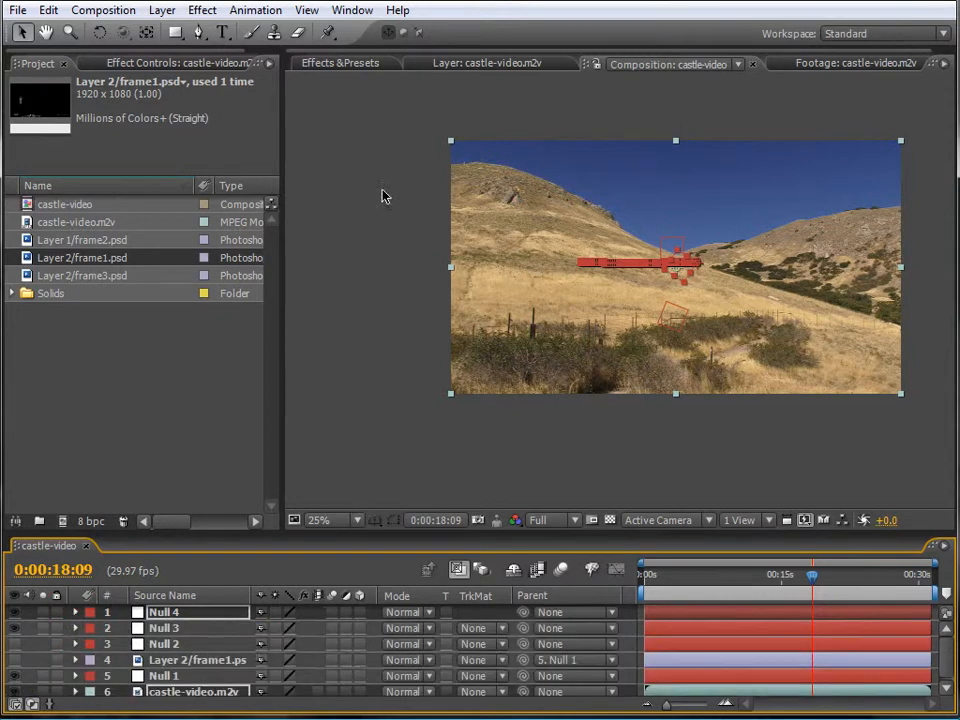
{"action": "left_click", "coordinate": [163, 12]}
{"action": "mouse_move", "coordinate": [180, 31]}
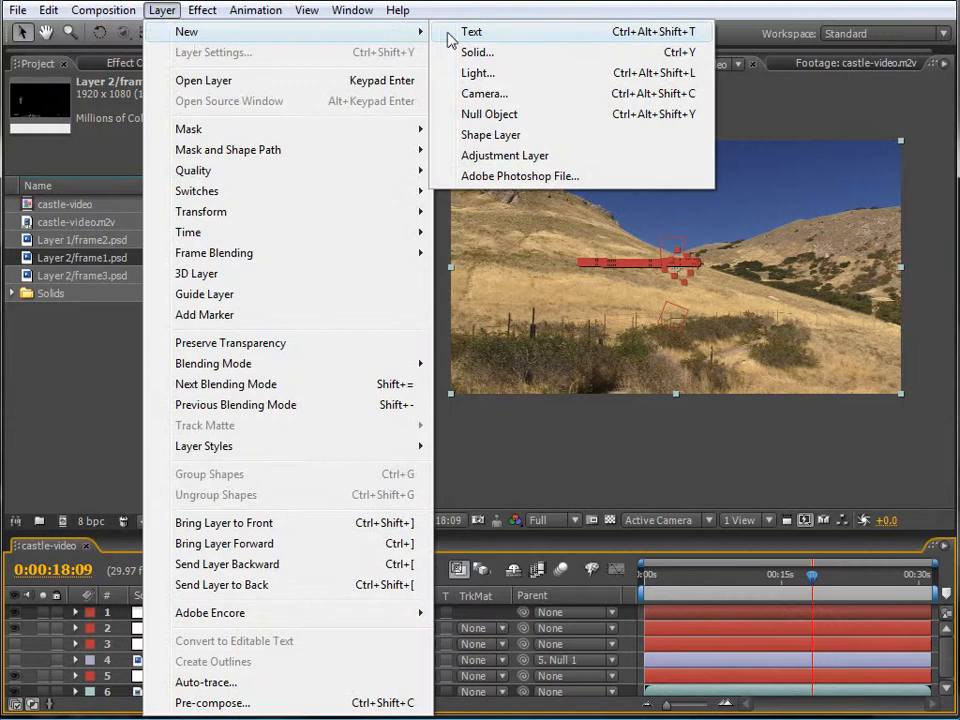
{"action": "left_click", "coordinate": [489, 104]}
{"action": "left_click", "coordinate": [163, 11]}
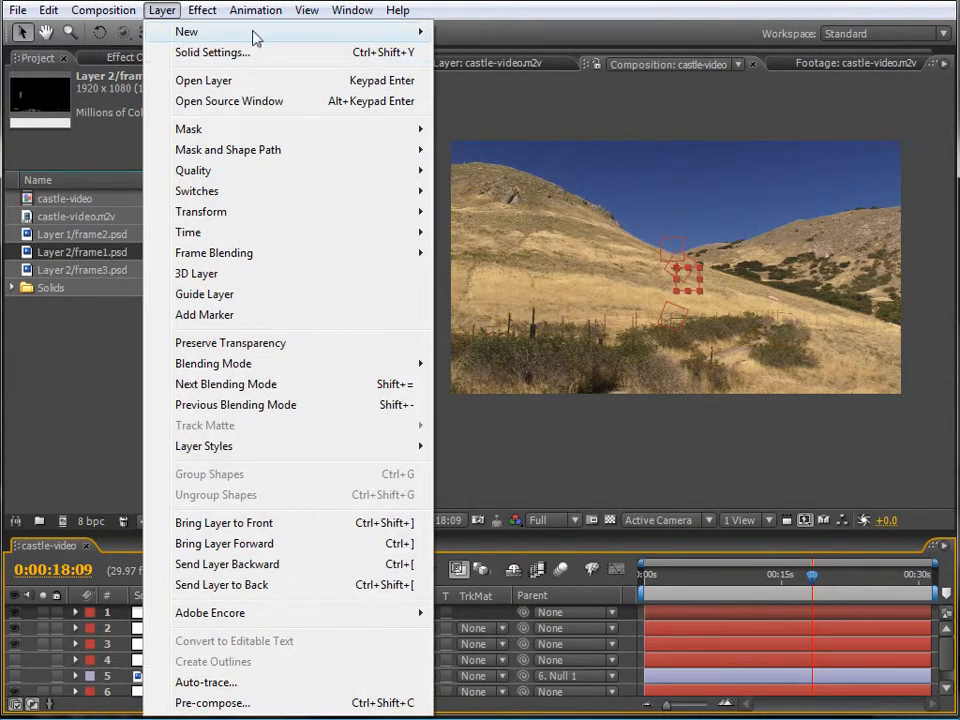
{"action": "mouse_move", "coordinate": [255, 37]}
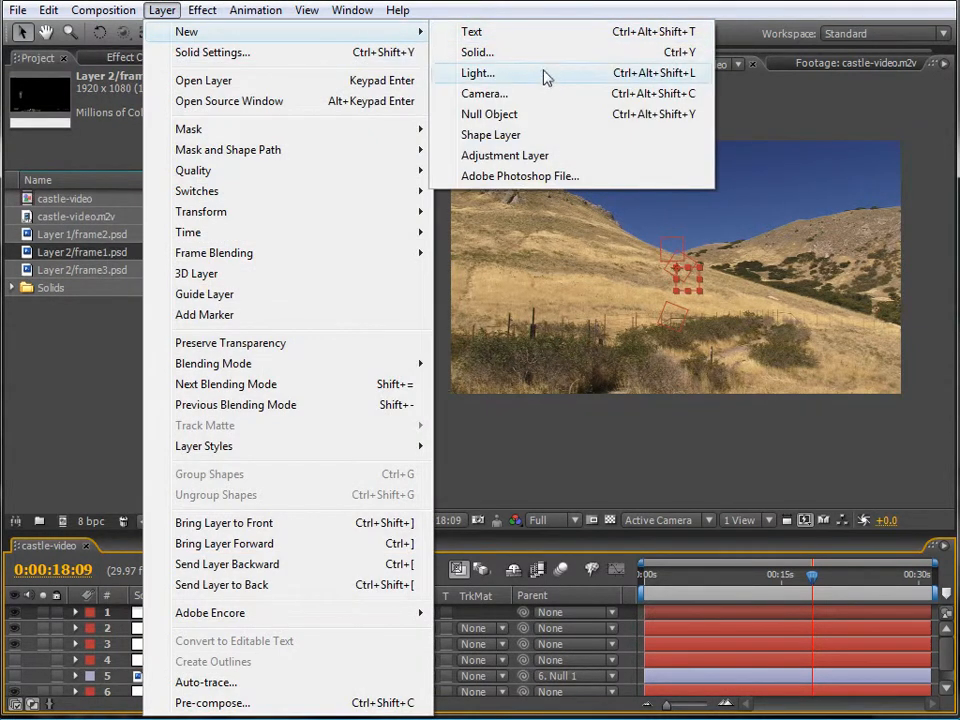
{"action": "left_click", "coordinate": [545, 116]}
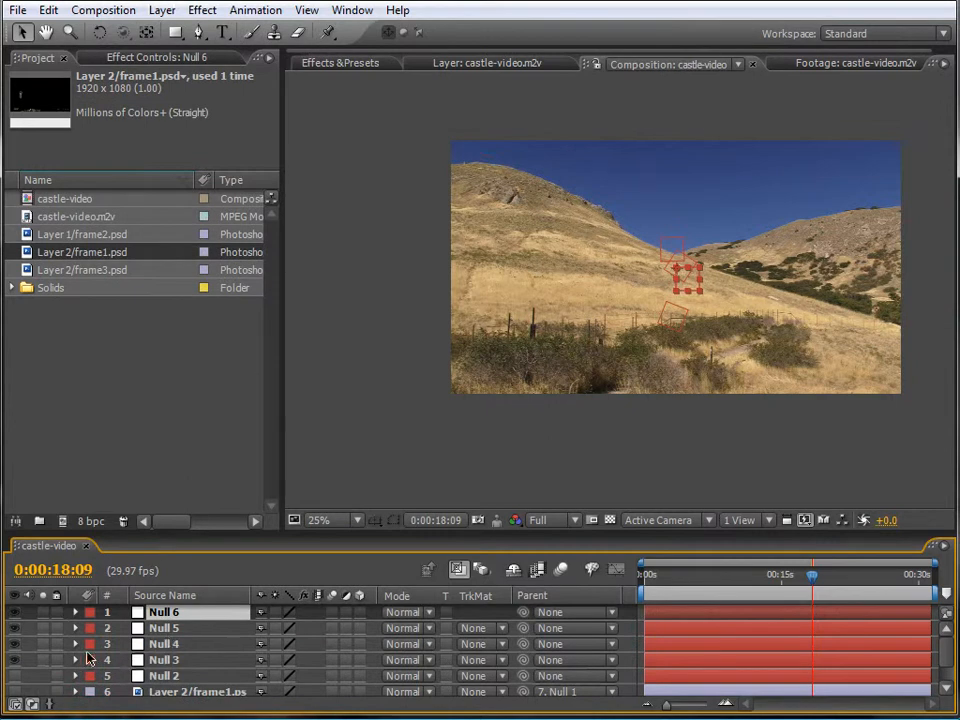
{"action": "left_click", "coordinate": [14, 660]}
{"action": "left_click", "coordinate": [14, 660]}
{"action": "left_click", "coordinate": [193, 695]}
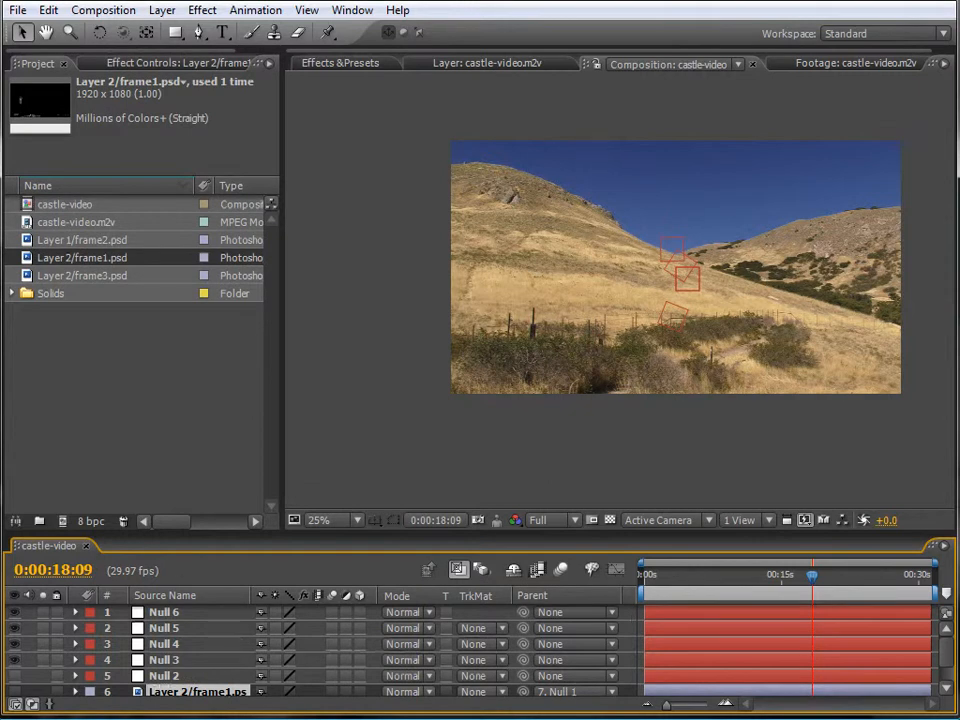
{"action": "left_click", "coordinate": [208, 644]}
{"action": "left_click", "coordinate": [193, 691]}
- Expand Null 4, jump back to its last Position keyframe at 0:00:18:09, and collapse the layer again
{"action": "left_click", "coordinate": [165, 644]}
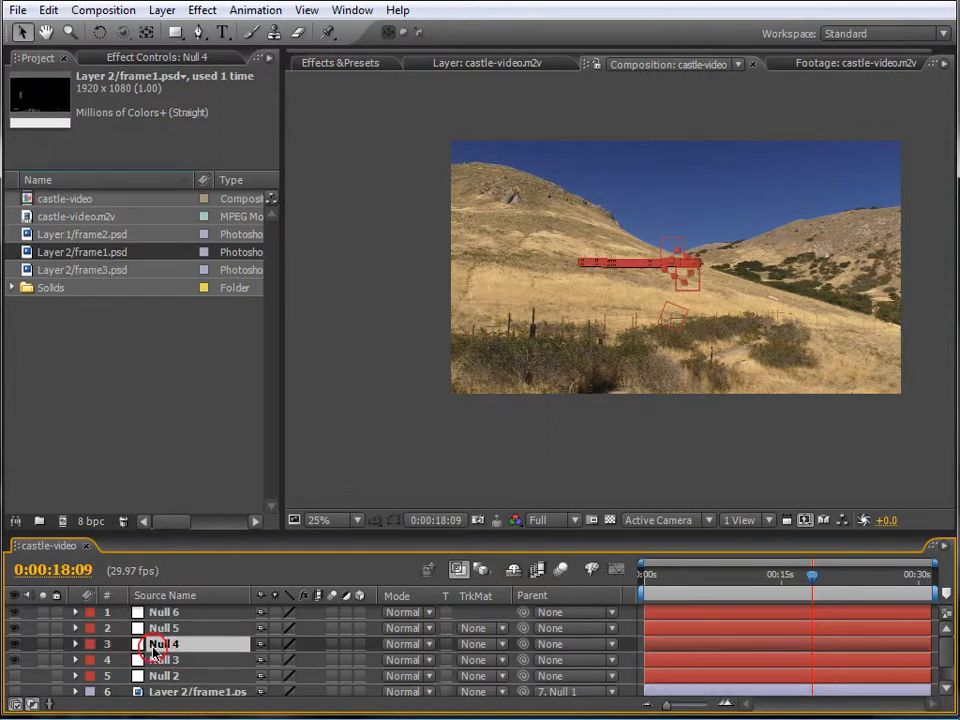
{"action": "left_click", "coordinate": [75, 644]}
{"action": "left_click_drag", "start_coordinate": [816, 596], "coordinate": [829, 595]}
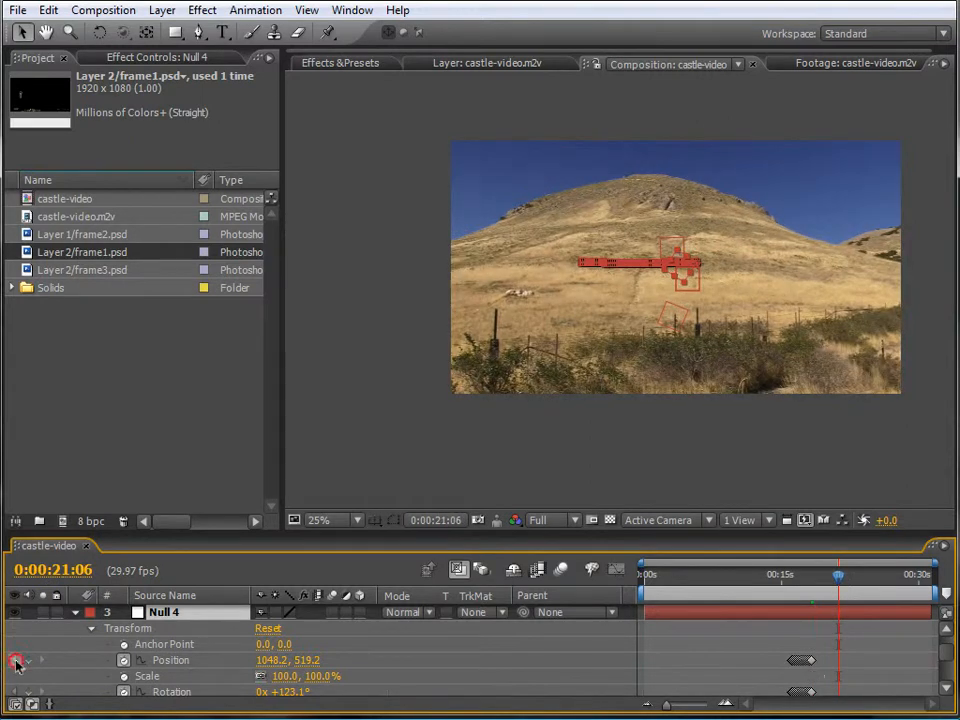
{"action": "left_click", "coordinate": [13, 660]}
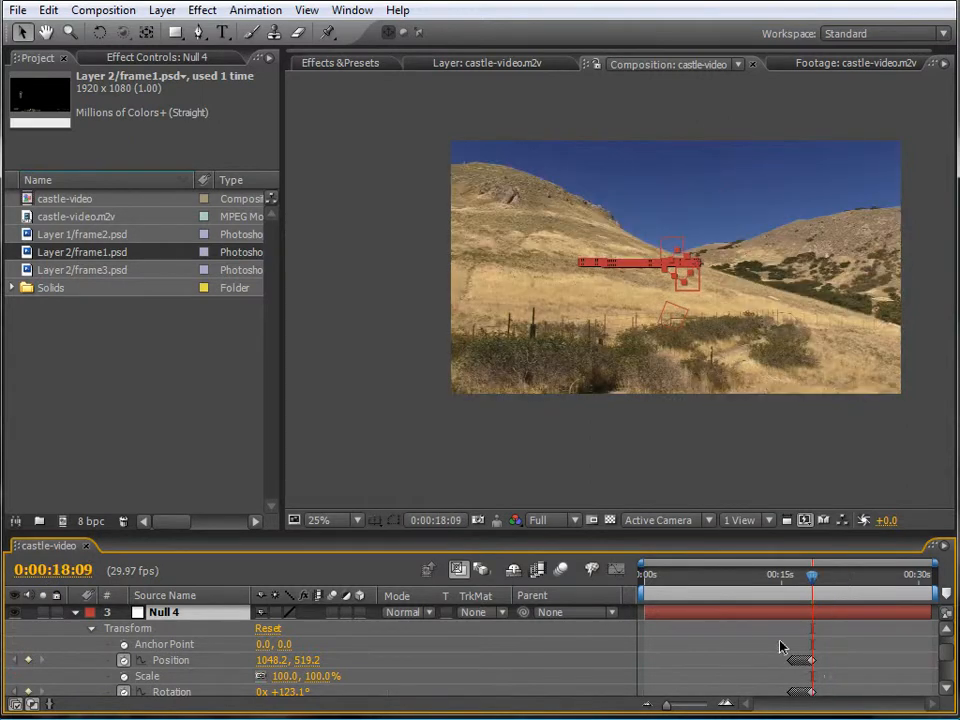
{"action": "left_click", "coordinate": [74, 613]}
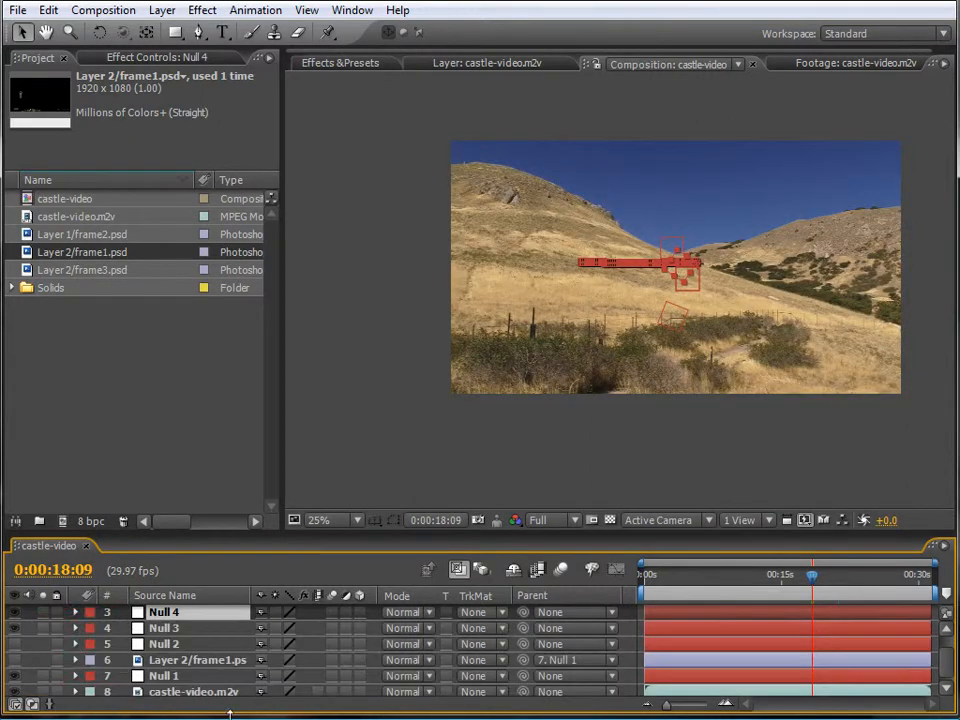
- Start a new motion track on the castle-video.m2v layer at 0:00:18:09, tracking both position and rotation
{"action": "left_click", "coordinate": [204, 691]}
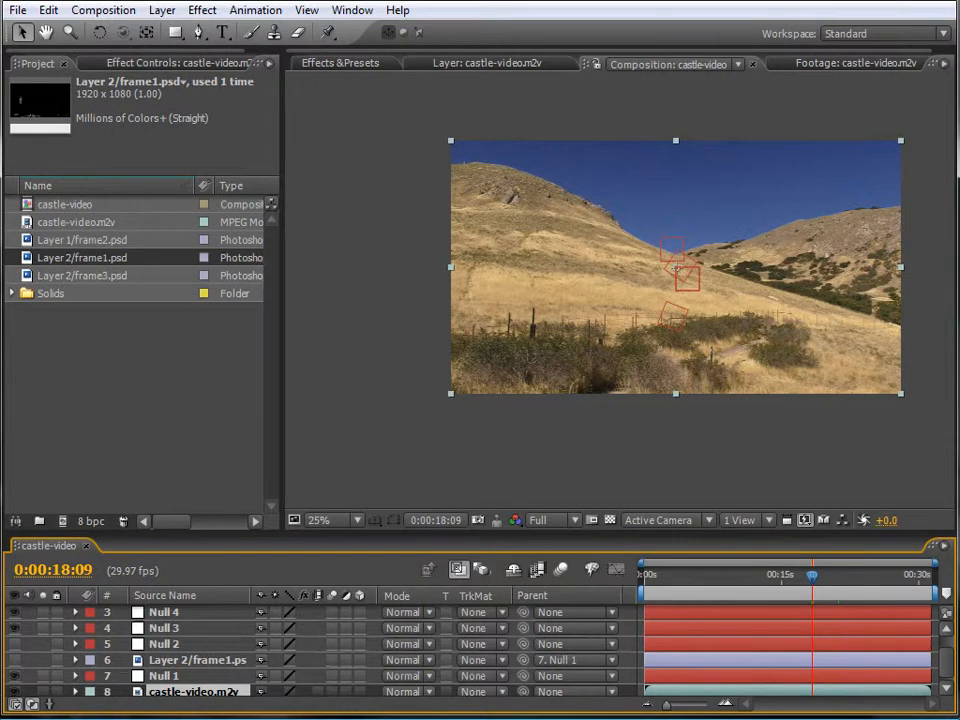
{"action": "double_click", "coordinate": [204, 691]}
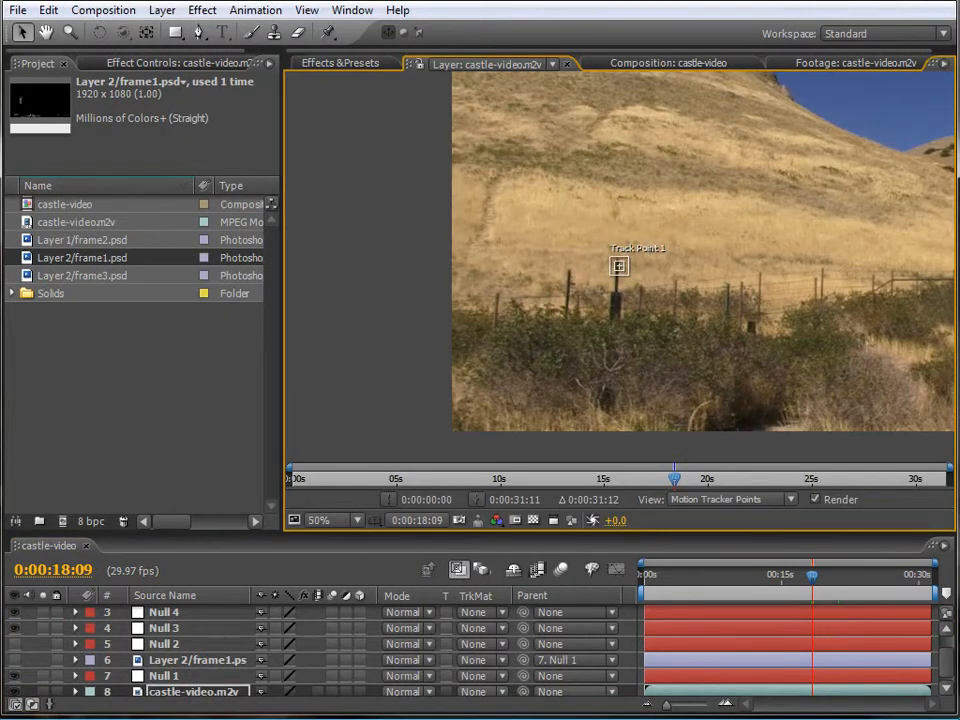
{"action": "left_click", "coordinate": [122, 358]}
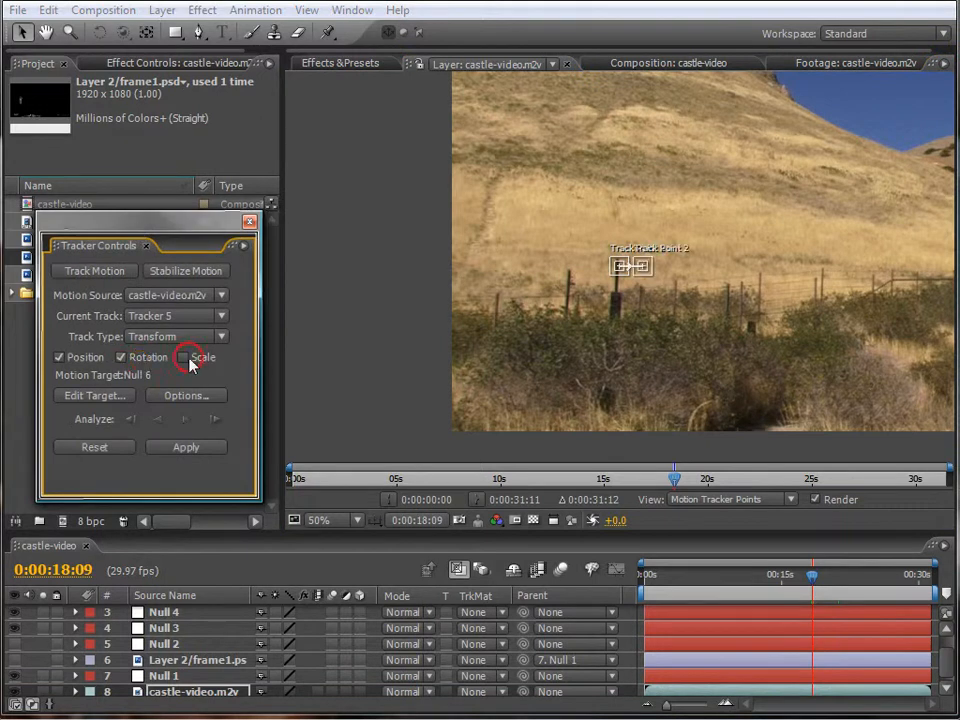
- Place Track Point 1 on the grassy hillside and Track Point 2 on the fence post nearest the footage's left edge
{"action": "left_click", "coordinate": [622, 268]}
{"action": "left_click", "coordinate": [622, 268]}
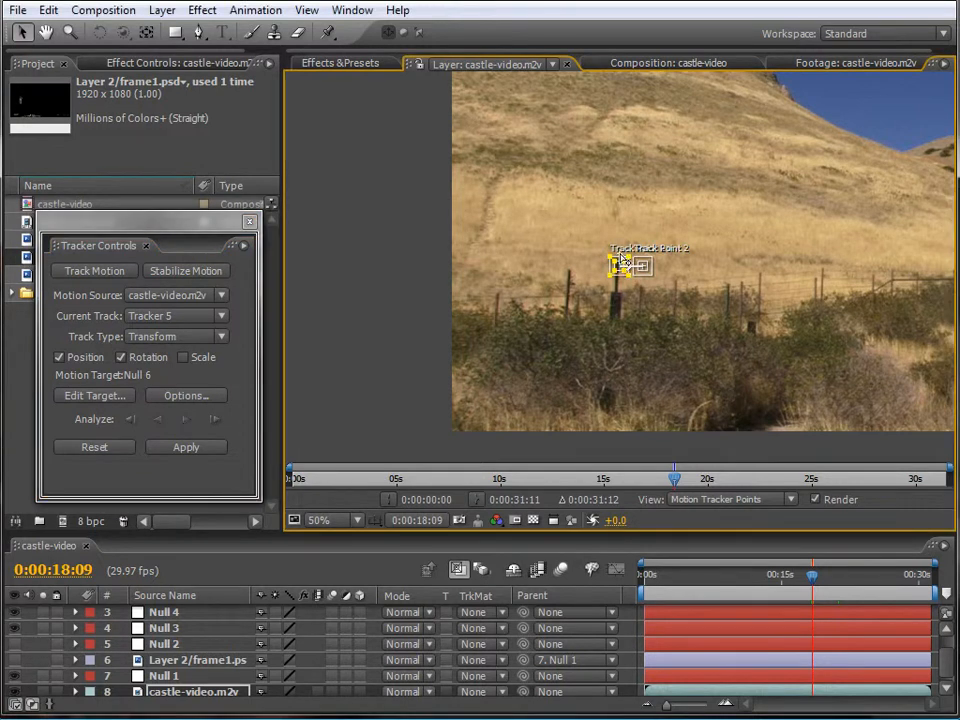
{"action": "left_click_drag", "start_coordinate": [611, 257], "coordinate": [561, 131]}
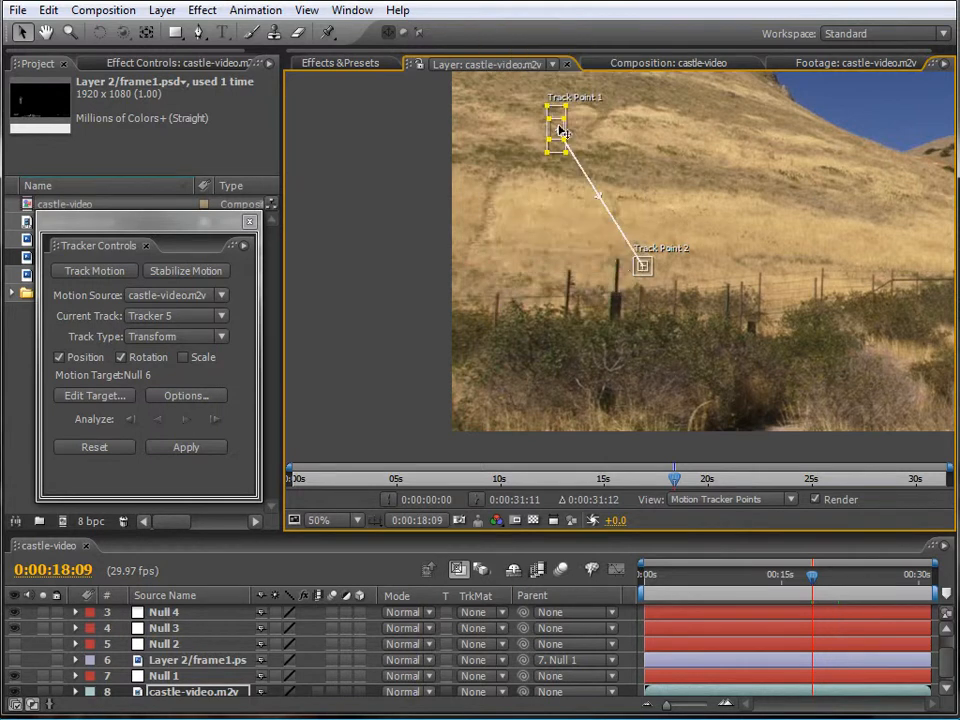
{"action": "left_click", "coordinate": [645, 271]}
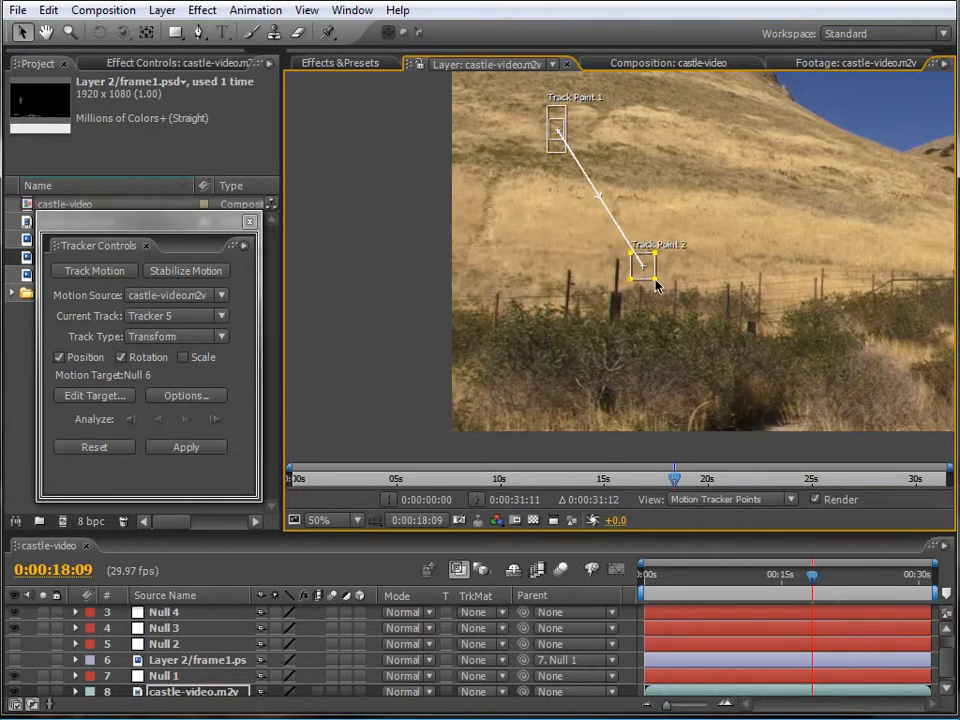
{"action": "mouse_move", "coordinate": [647, 275]}
{"action": "left_mouse_down"}
{"action": "mouse_move", "coordinate": [652, 283]}
{"action": "mouse_move", "coordinate": [639, 279]}
{"action": "mouse_move", "coordinate": [679, 285]}
{"action": "mouse_move", "coordinate": [496, 298]}
{"action": "mouse_move", "coordinate": [516, 308]}
{"action": "mouse_move", "coordinate": [501, 303]}
{"action": "mouse_move", "coordinate": [505, 289]}
{"action": "left_mouse_up"}
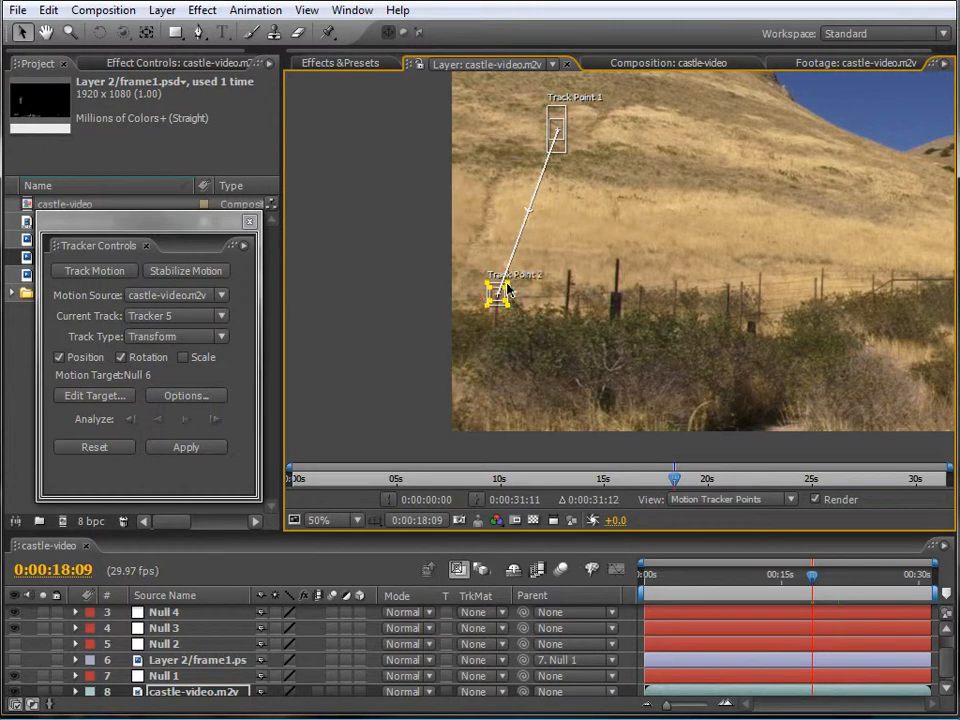
- Move Track Point 1 up to the rocks near the hilltop and shrink its search region around that feature
{"action": "left_click", "coordinate": [44, 33]}
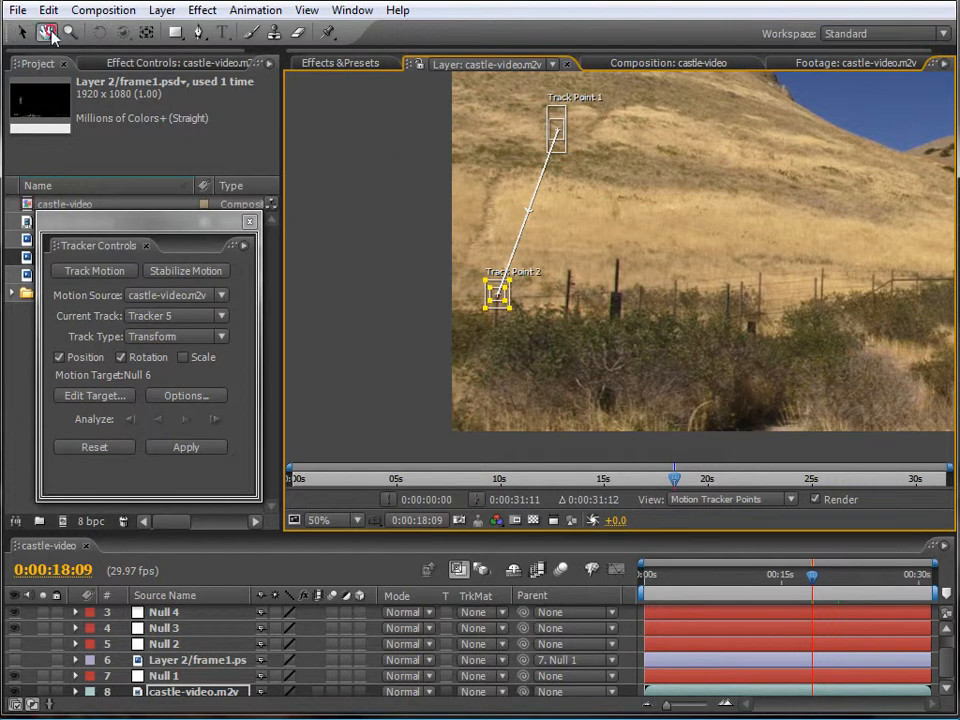
{"action": "left_click_drag", "start_coordinate": [673, 199], "coordinate": [705, 382]}
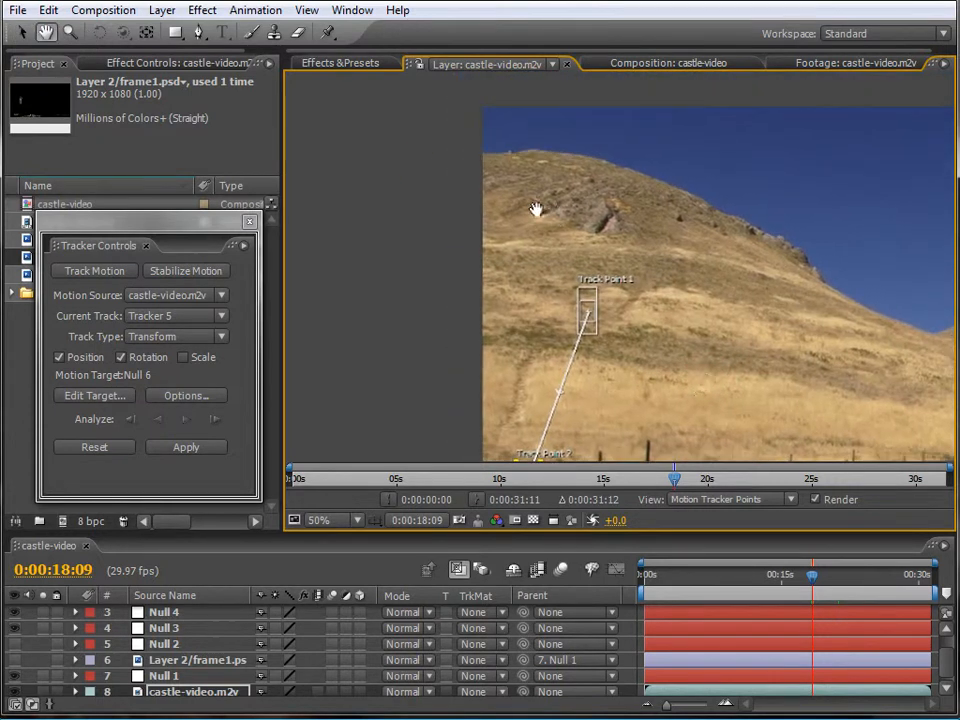
{"action": "left_click", "coordinate": [20, 32]}
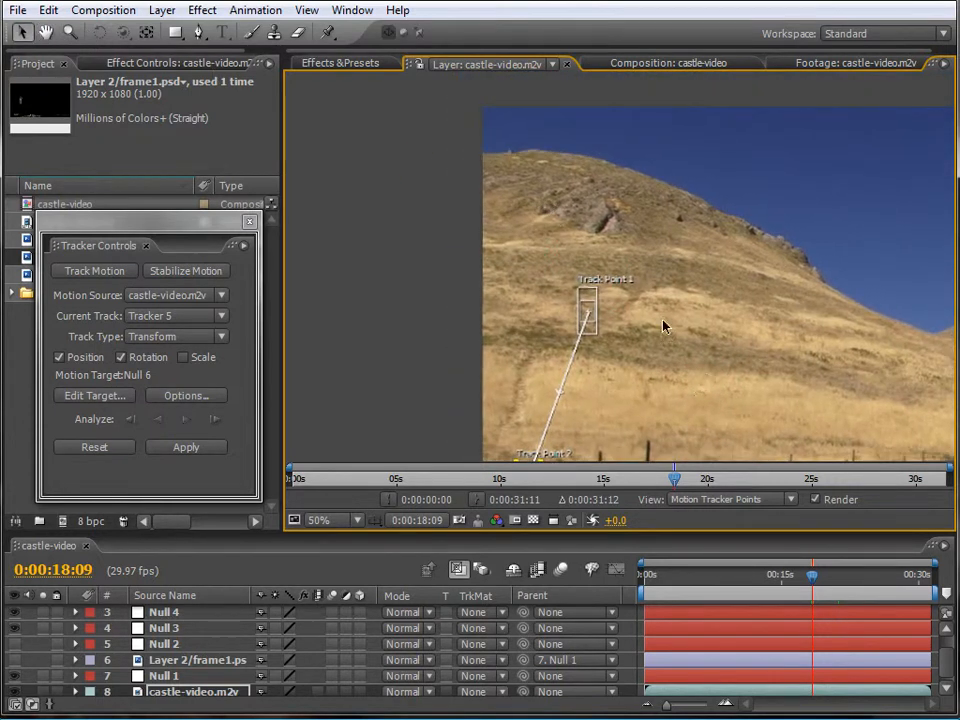
{"action": "left_click_drag", "start_coordinate": [590, 313], "coordinate": [546, 214]}
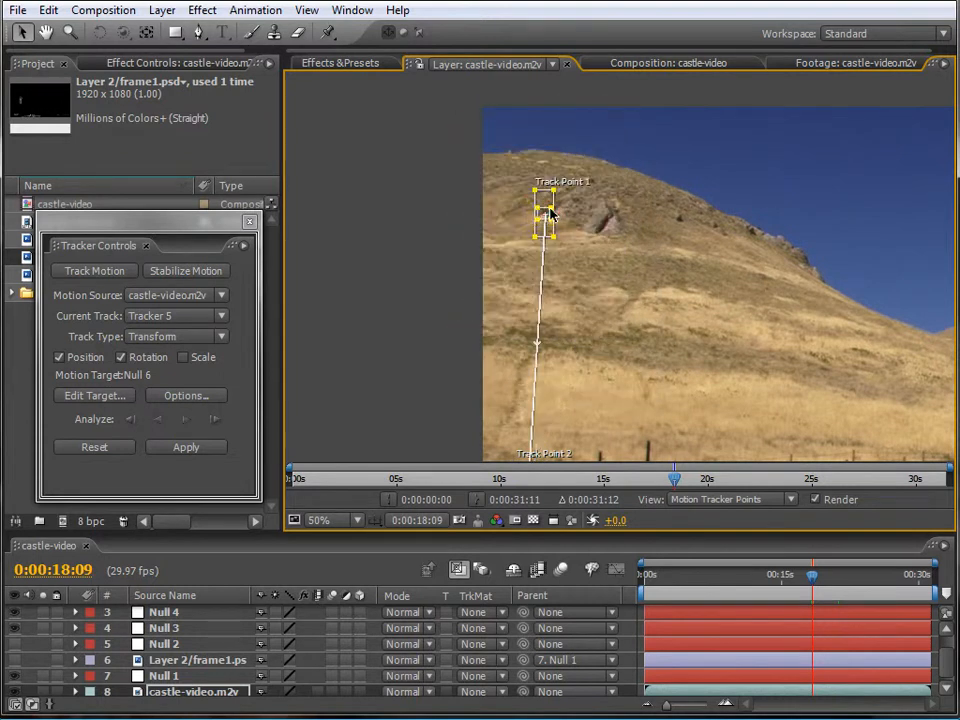
{"action": "left_click_drag", "start_coordinate": [553, 190], "coordinate": [555, 204]}
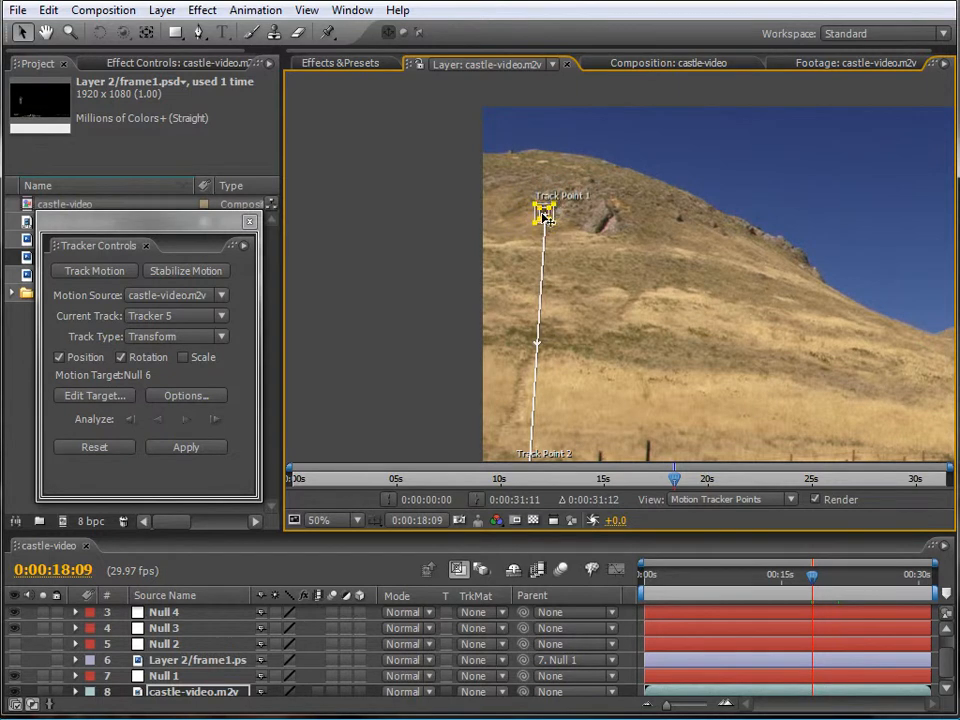
{"action": "mouse_move", "coordinate": [547, 217]}
{"action": "left_mouse_down"}
{"action": "mouse_move", "coordinate": [553, 210]}
{"action": "mouse_move", "coordinate": [537, 221]}
{"action": "mouse_move", "coordinate": [543, 214]}
{"action": "left_mouse_up"}
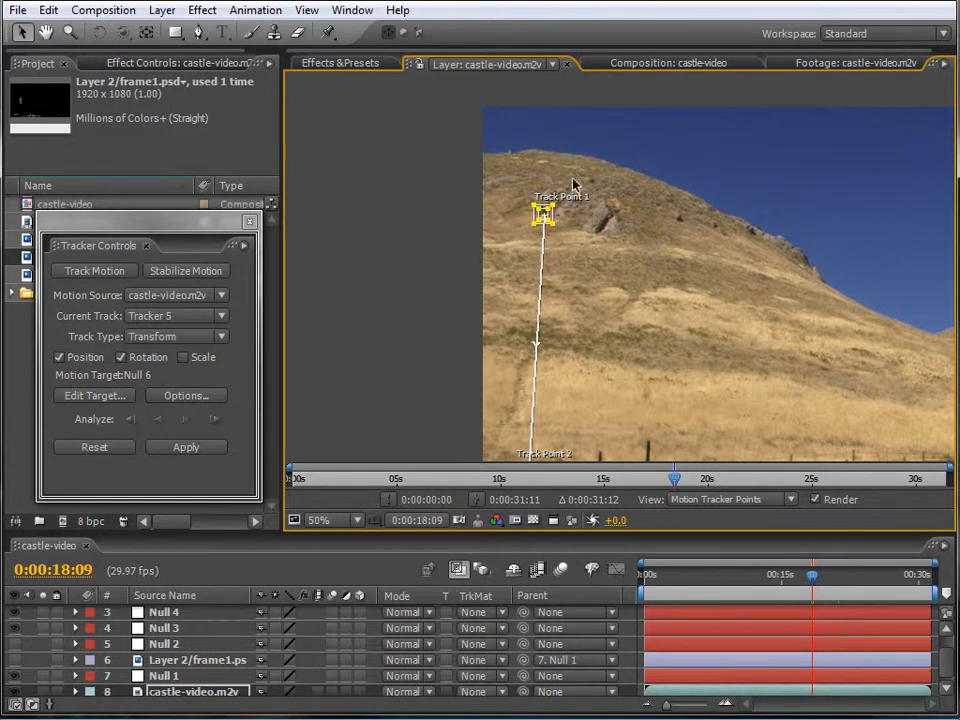
- Analyze the two track points forward from 0:00:18:09 and stop the analysis at 0:00:25:23
{"action": "key", "text": "comma"}
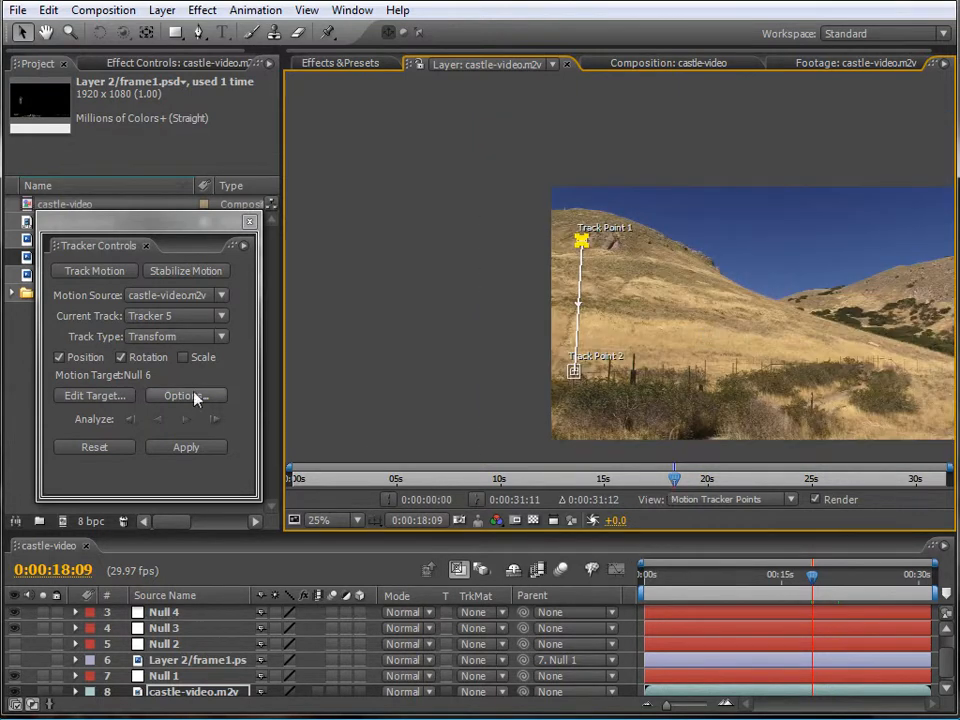
{"action": "left_click", "coordinate": [191, 419]}
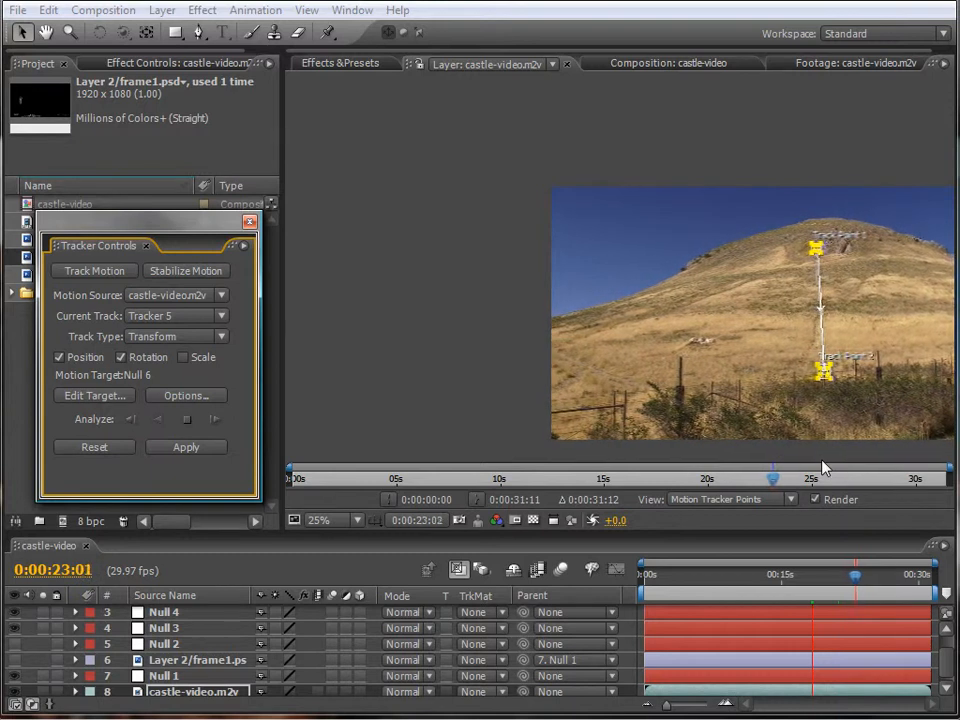
{"action": "left_click", "coordinate": [187, 421]}
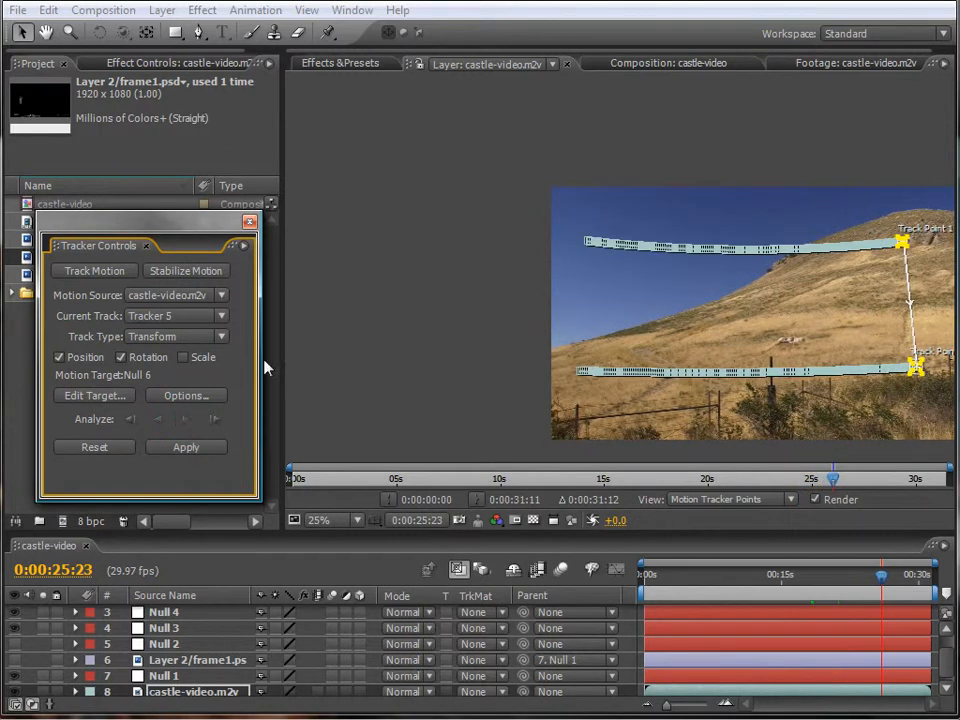
- Set Null 5 as the motion target, apply the tracked motion to it, and collapse that layer's properties
{"action": "left_click", "coordinate": [93, 395]}
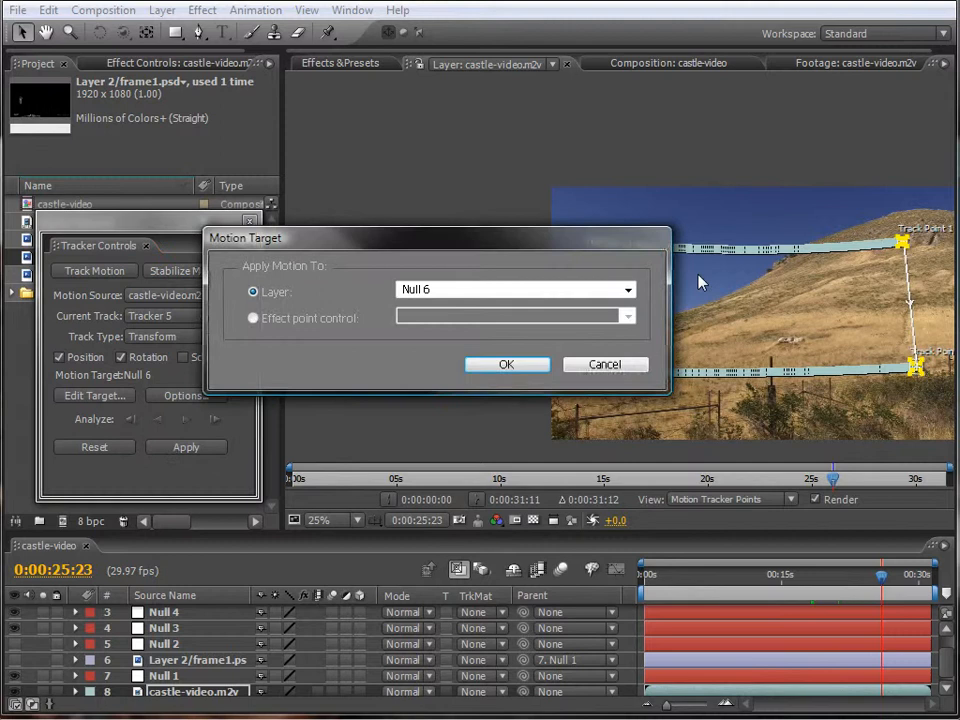
{"action": "left_click", "coordinate": [607, 291]}
{"action": "left_click", "coordinate": [506, 316]}
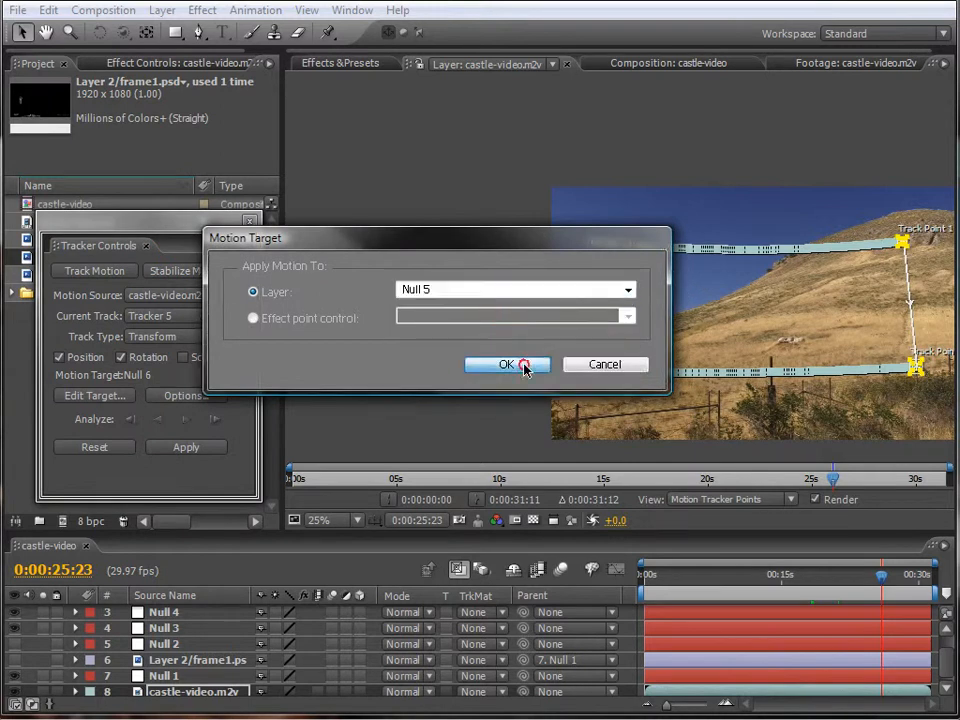
{"action": "left_click", "coordinate": [506, 364]}
{"action": "left_click", "coordinate": [186, 447]}
{"action": "left_click", "coordinate": [426, 338]}
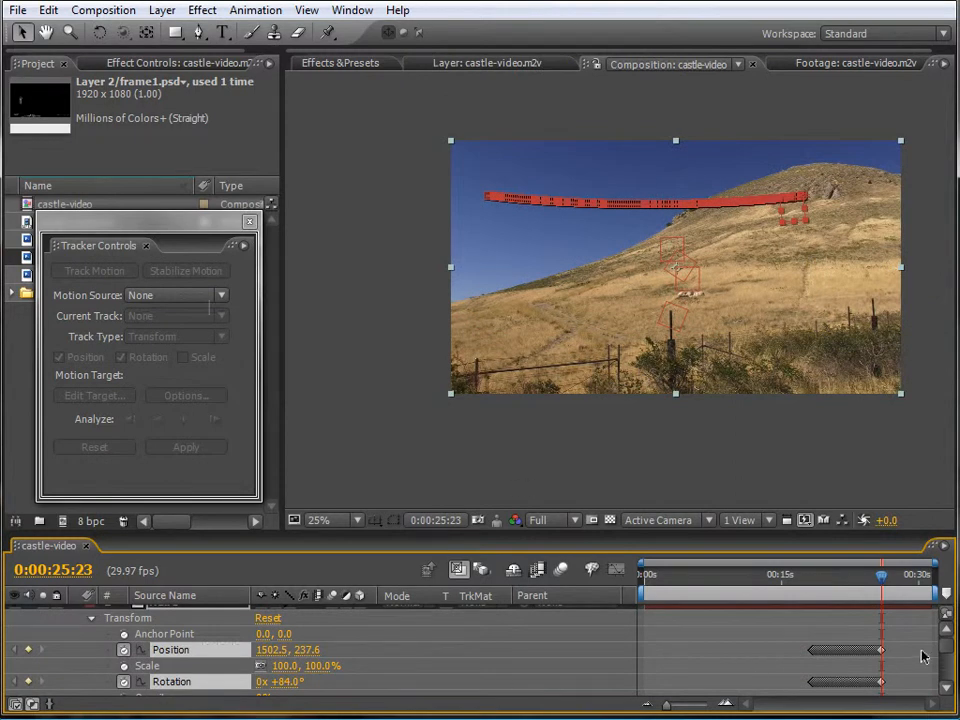
{"action": "left_click_drag", "start_coordinate": [947, 651], "coordinate": [946, 641]}
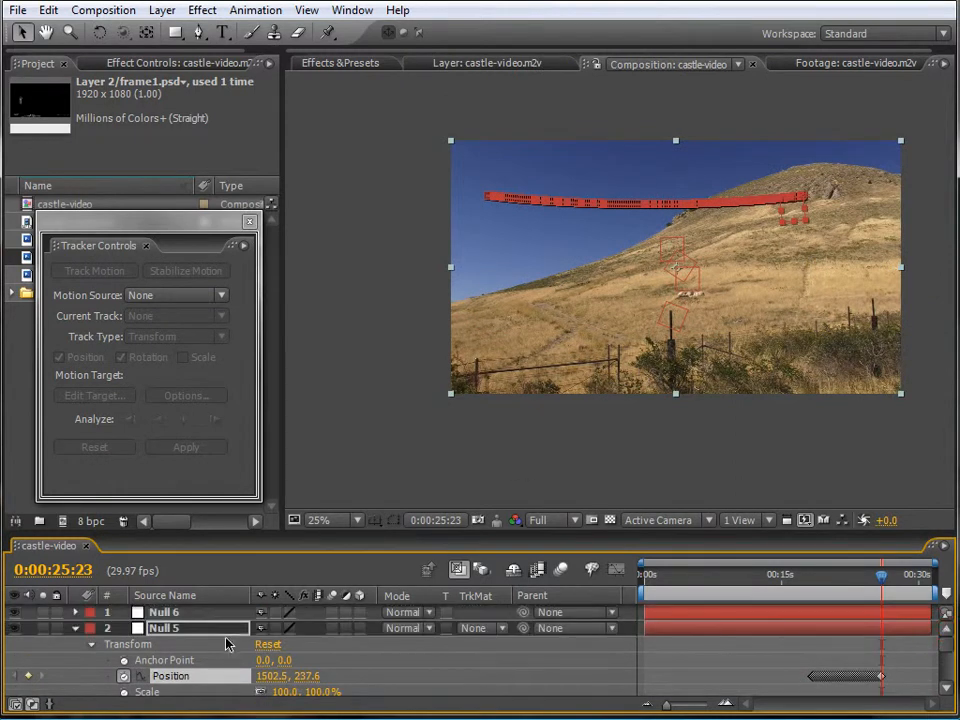
{"action": "left_click", "coordinate": [75, 628]}
- Start another motion track on the castle-video.m2v layer at 0:00:25:23, tracking both position and rotation
{"action": "left_click", "coordinate": [215, 692]}
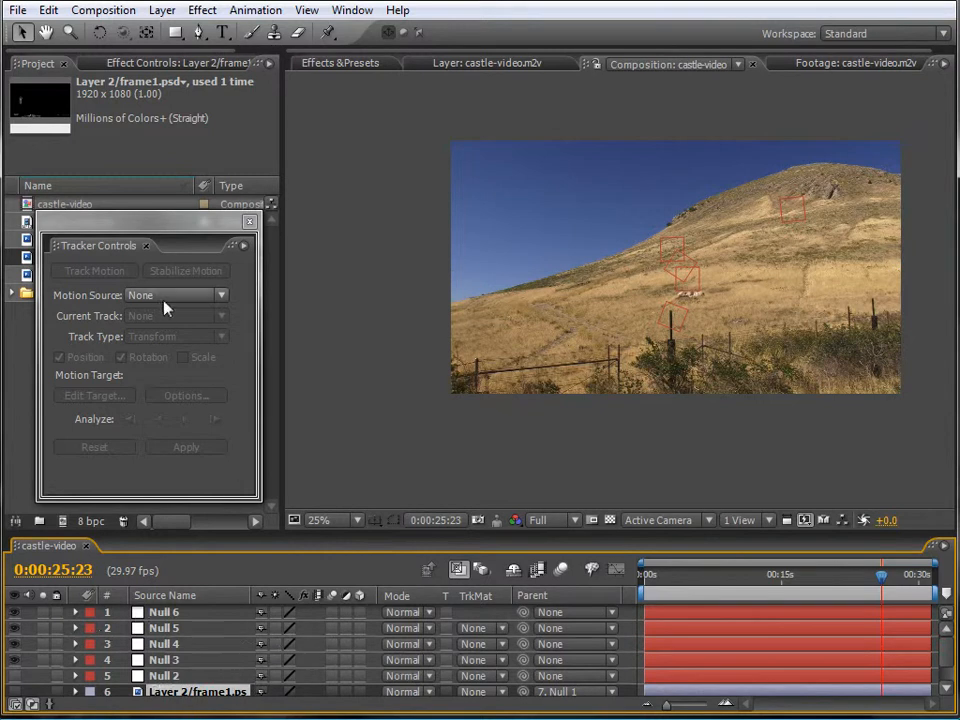
{"action": "left_click", "coordinate": [219, 677]}
{"action": "left_click", "coordinate": [202, 692]}
{"action": "left_click_drag", "start_coordinate": [144, 219], "coordinate": [136, 217]}
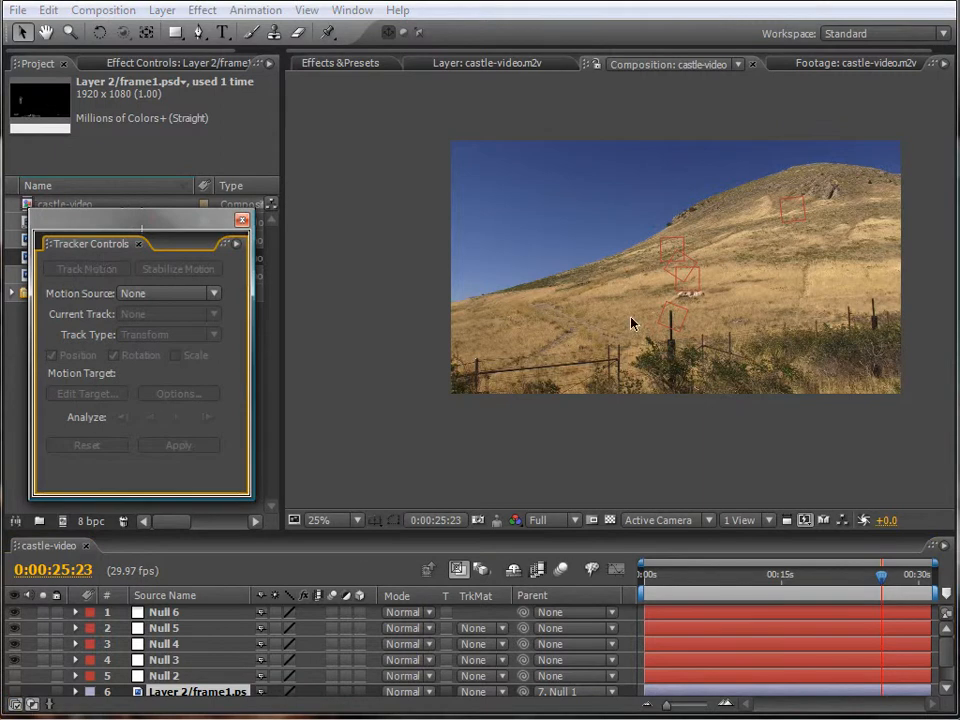
{"action": "mouse_move", "coordinate": [947, 650]}
{"action": "left_mouse_down"}
{"action": "mouse_move", "coordinate": [948, 683]}
{"action": "mouse_move", "coordinate": [953, 641]}
{"action": "left_mouse_up"}
{"action": "left_click", "coordinate": [210, 690]}
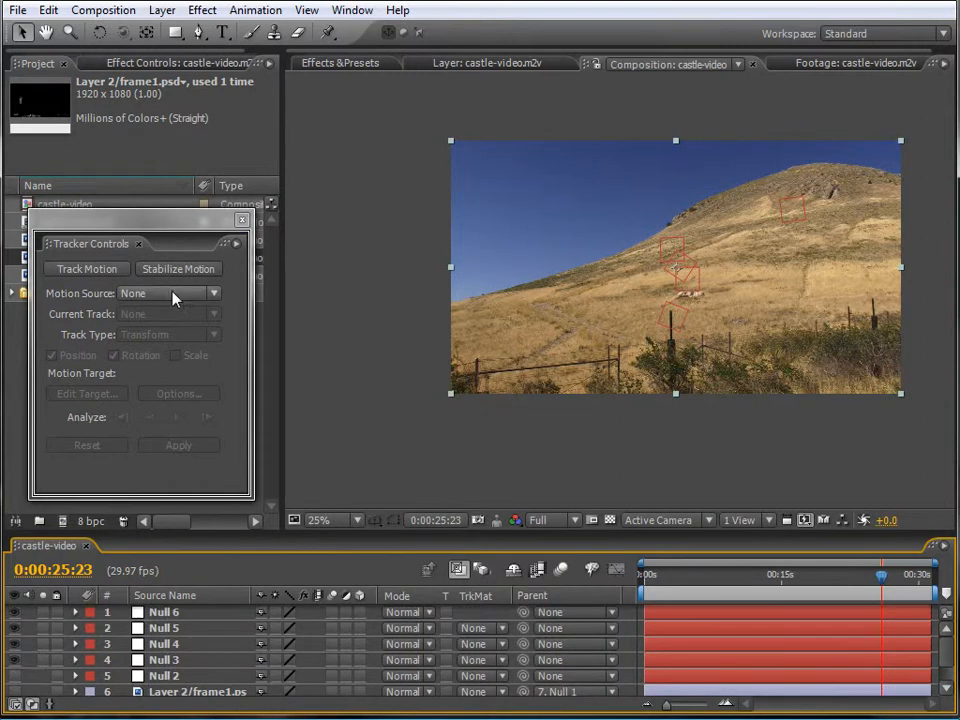
{"action": "left_click", "coordinate": [80, 268]}
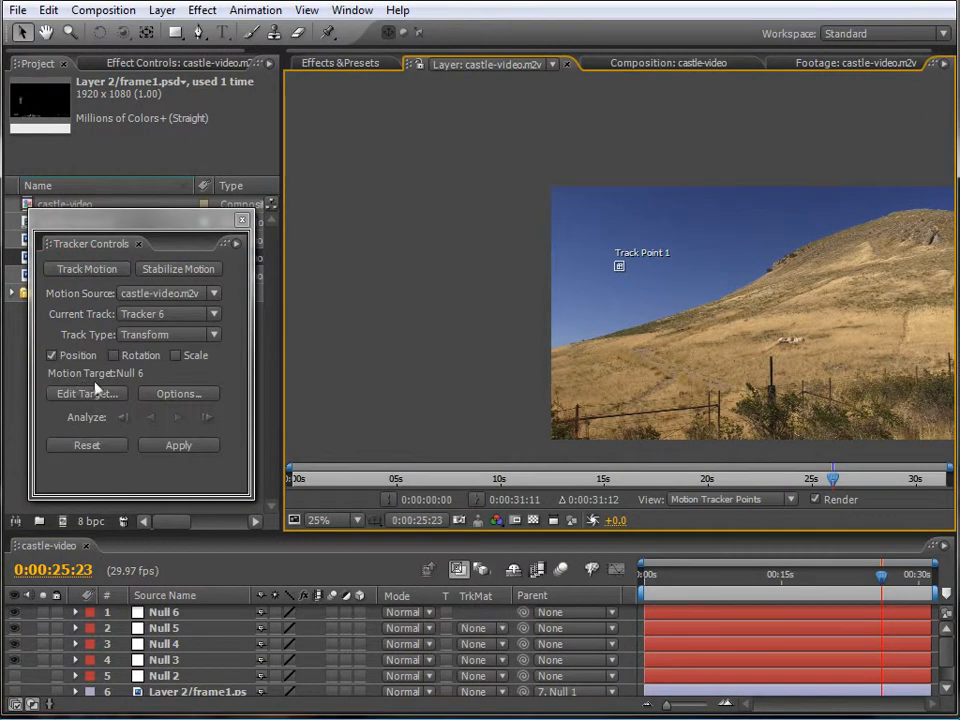
{"action": "left_click", "coordinate": [114, 355]}
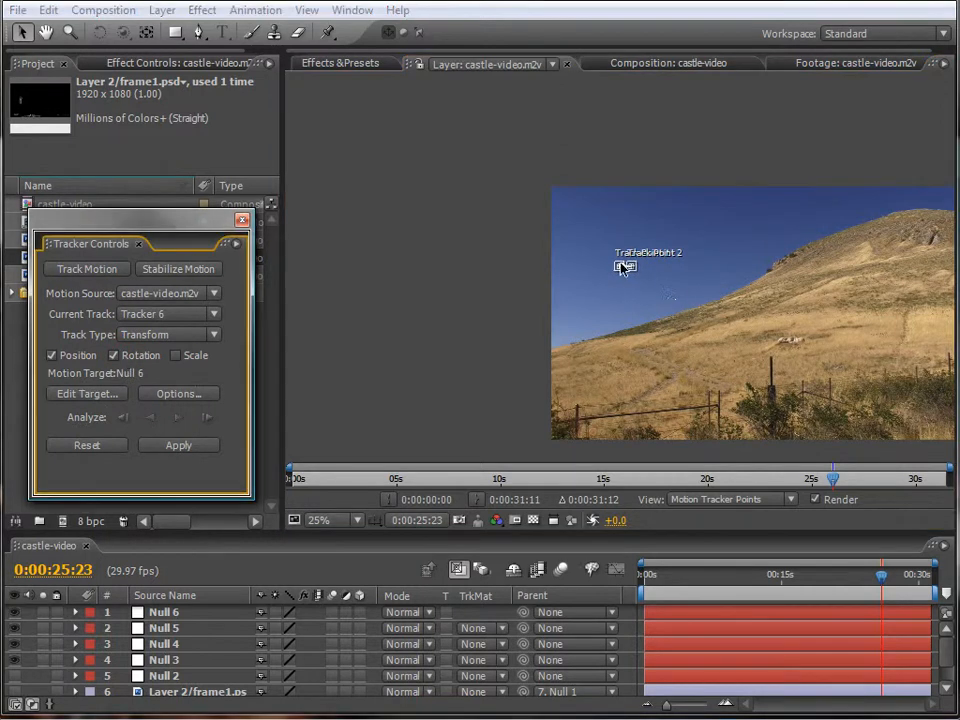
- Move Track Point 2 onto the ridge line where the hillside meets the sky
{"action": "scroll", "coordinate": [620, 288], "scroll_direction": "up", "scroll_amount": 1}
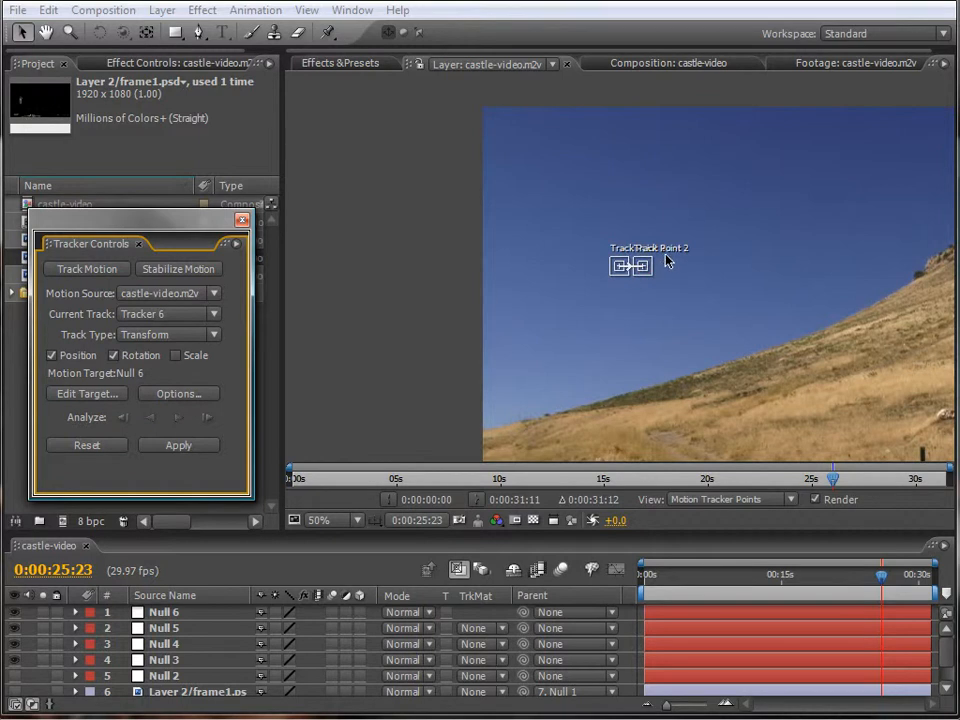
{"action": "left_click", "coordinate": [642, 265]}
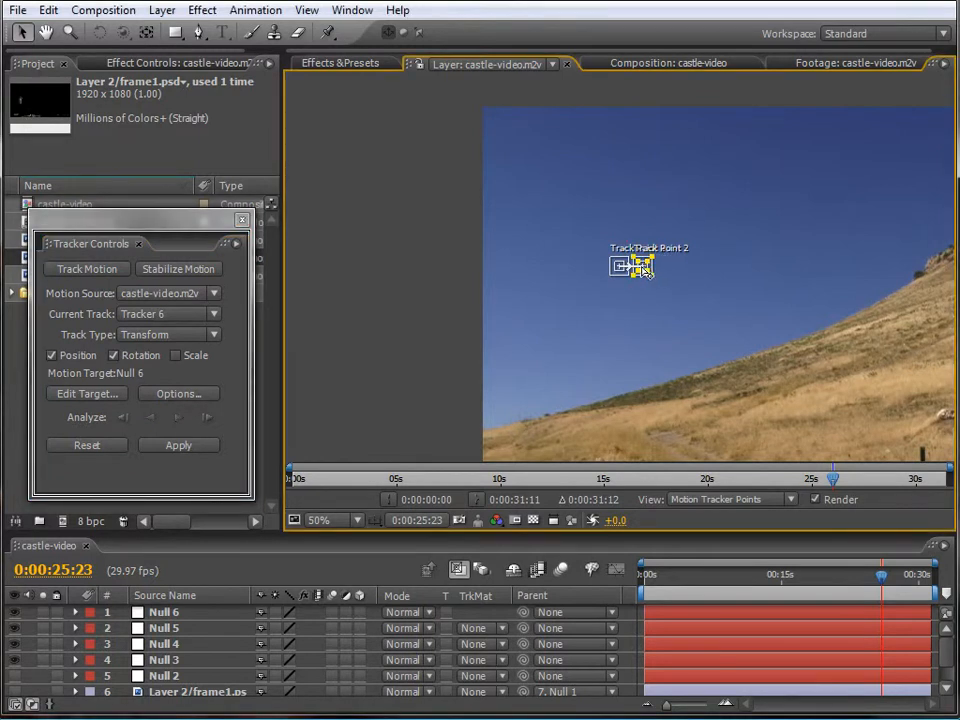
{"action": "left_click", "coordinate": [659, 274]}
{"action": "left_click_drag", "start_coordinate": [645, 266], "coordinate": [916, 281]}
- Move Track Point 1 onto the top of the fence post beside the white rocks
{"action": "left_click", "coordinate": [46, 32]}
{"action": "left_click_drag", "start_coordinate": [889, 409], "coordinate": [781, 326]}
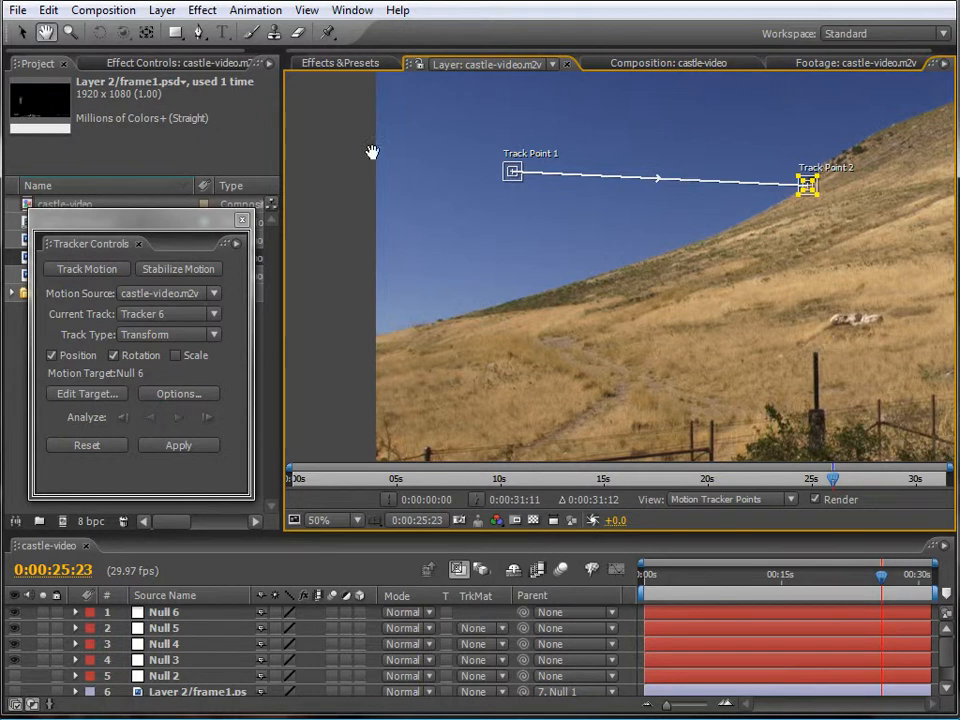
{"action": "left_click", "coordinate": [24, 36]}
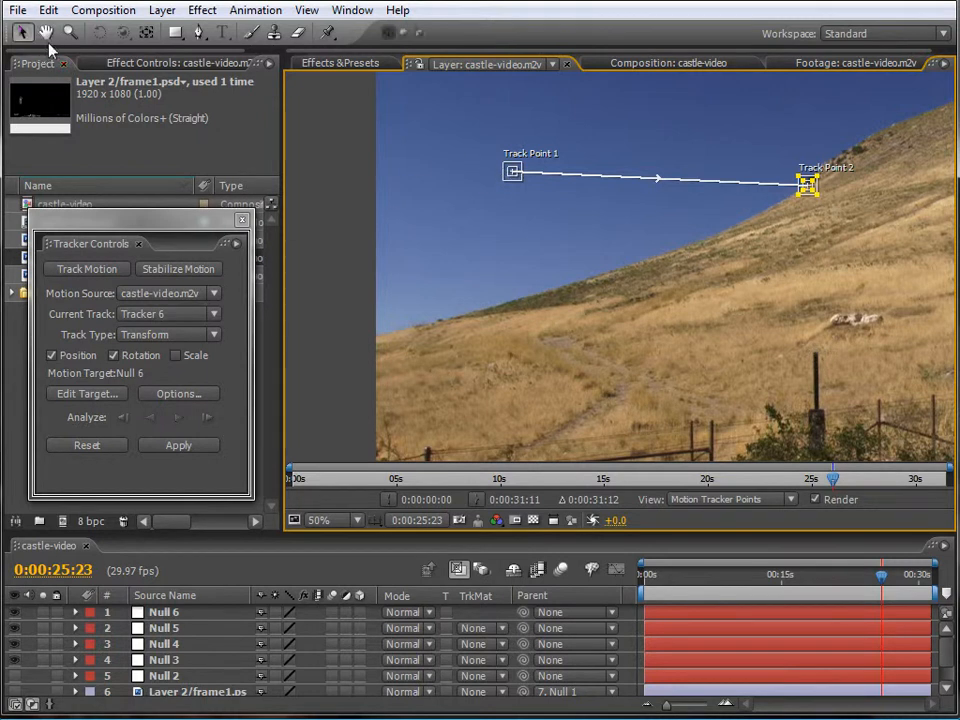
{"action": "left_click", "coordinate": [511, 173]}
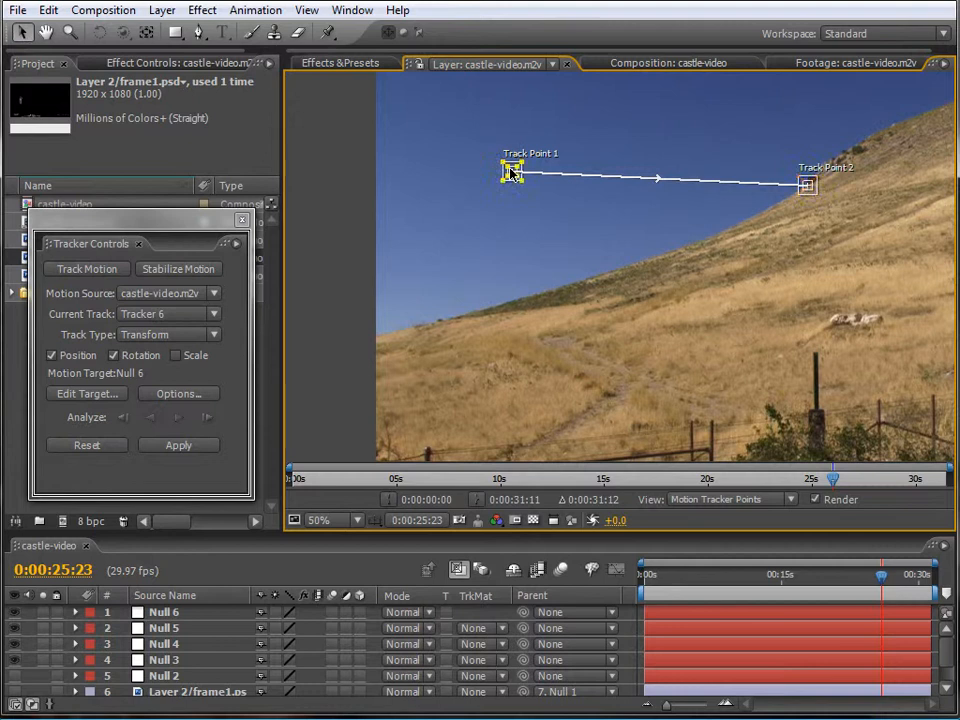
{"action": "left_click_drag", "start_coordinate": [511, 173], "coordinate": [818, 348]}
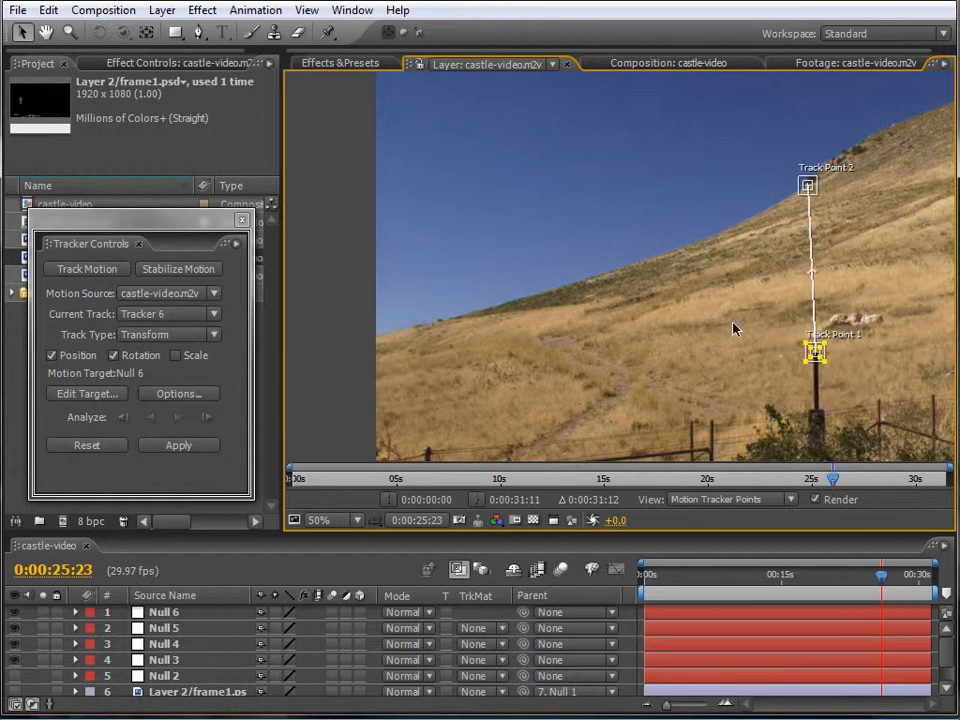
- Analyze both track points forward to 0:00:31:11 and apply the motion to Null 6 in X and Y
{"action": "key", "text": "comma"}
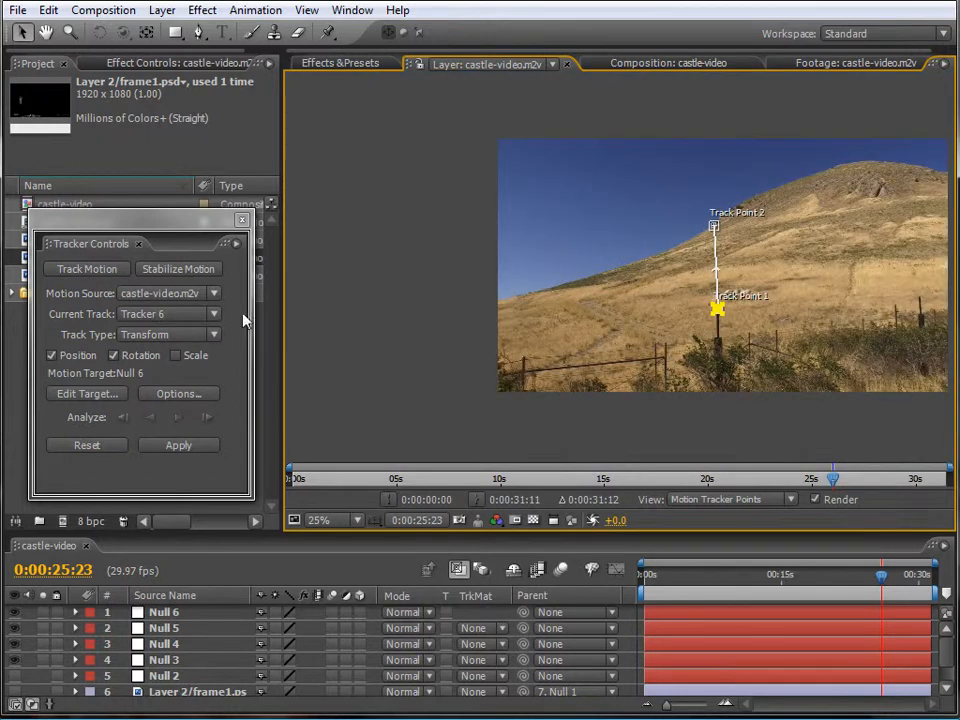
{"action": "left_click", "coordinate": [179, 418]}
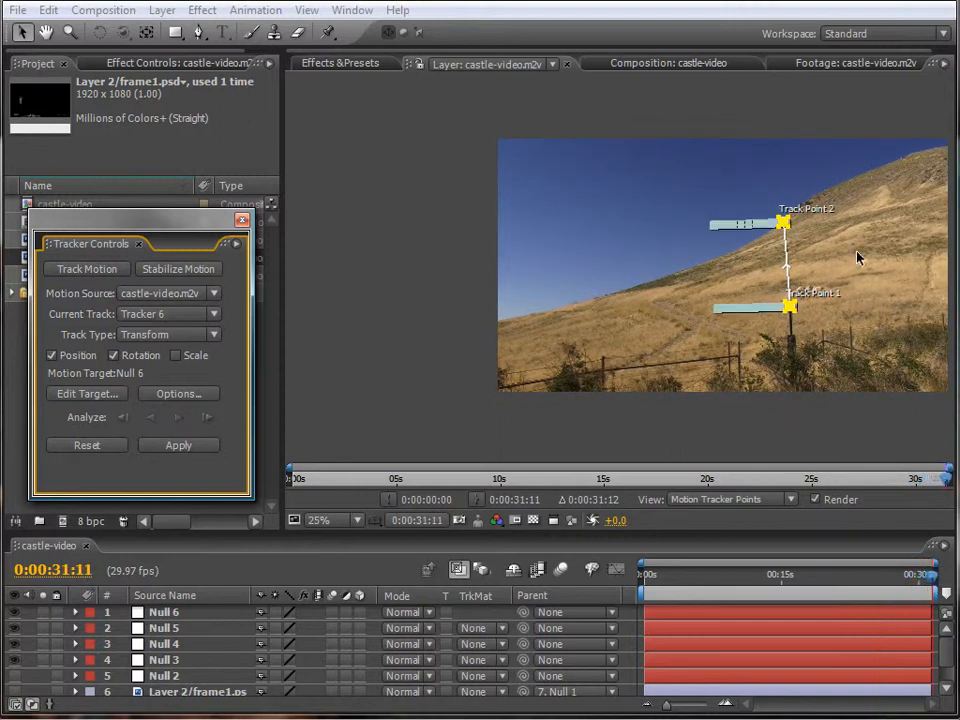
{"action": "left_click", "coordinate": [92, 394]}
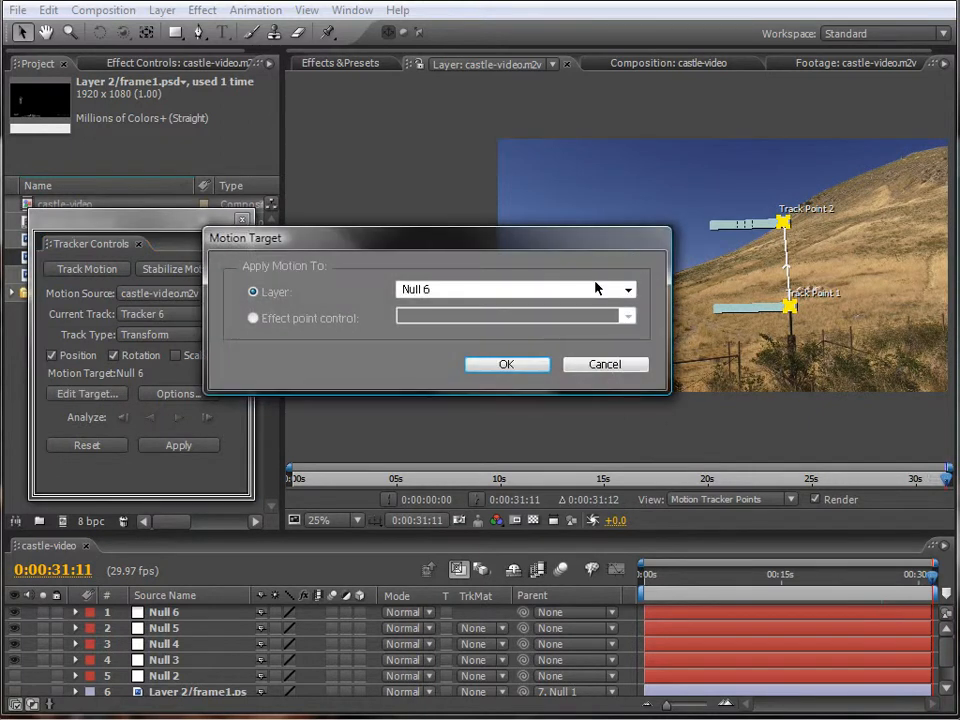
{"action": "left_click", "coordinate": [627, 290]}
{"action": "left_click", "coordinate": [473, 311]}
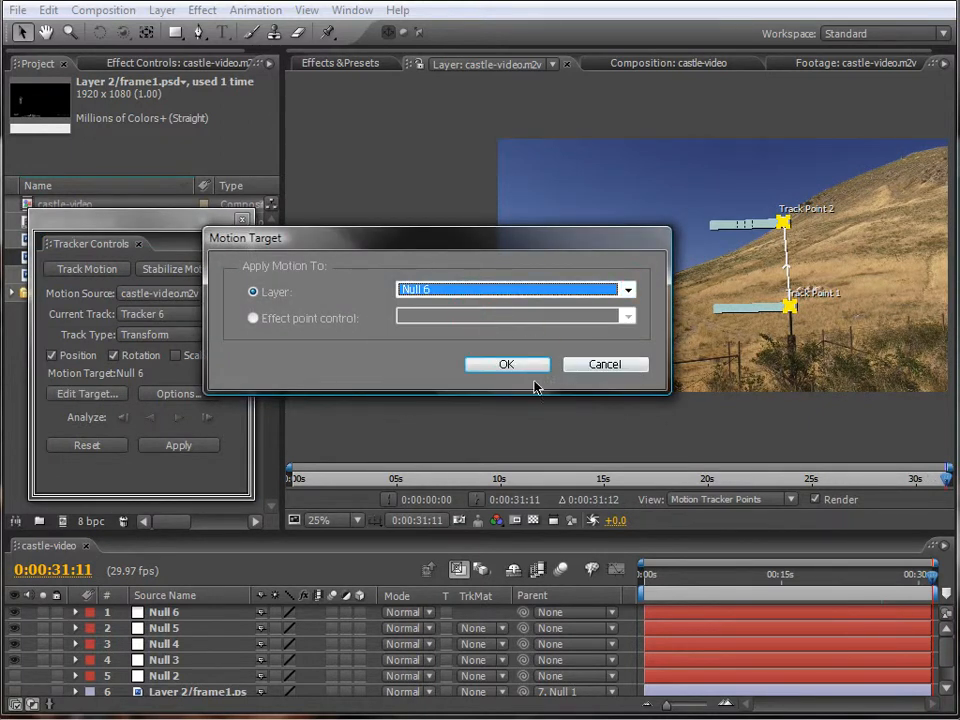
{"action": "left_click", "coordinate": [519, 366]}
{"action": "left_click", "coordinate": [178, 448]}
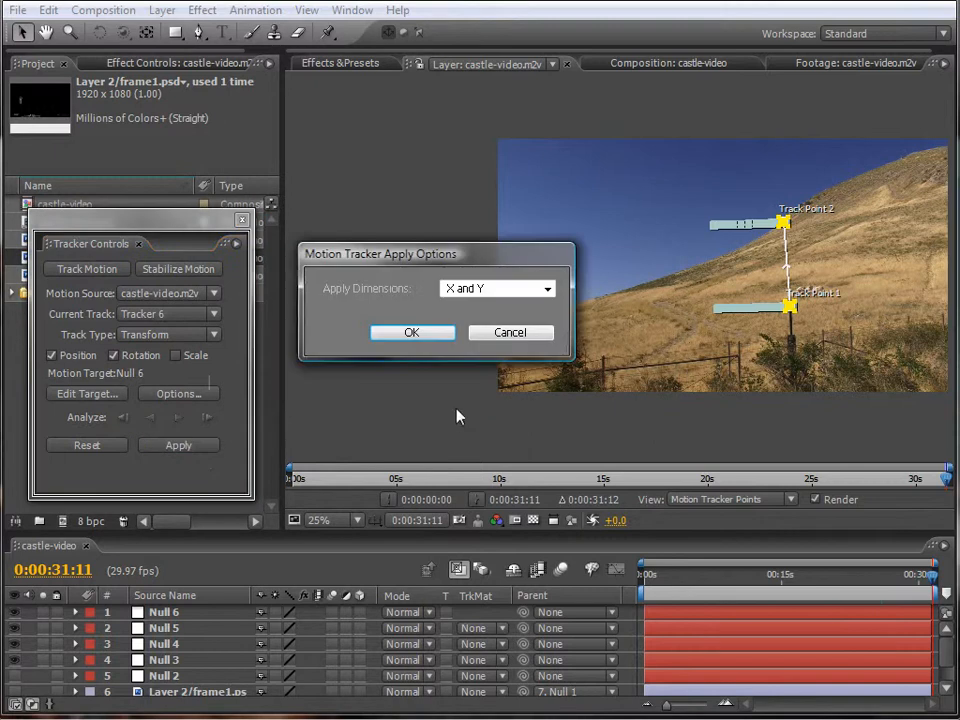
{"action": "left_click", "coordinate": [416, 333]}
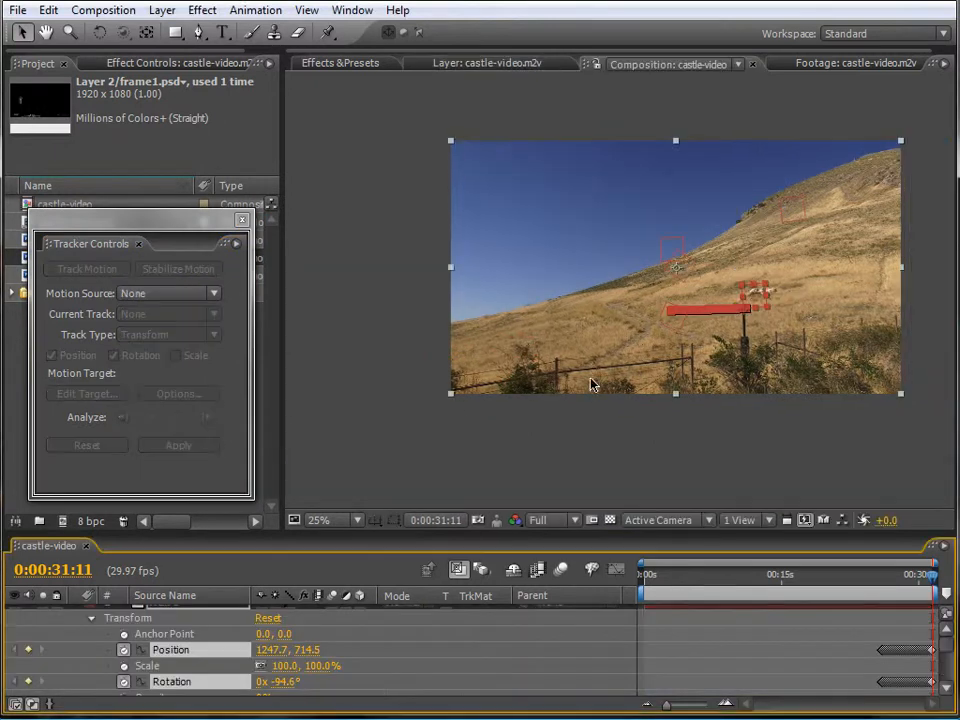
- Close the Tracker Controls and collapse Null 6's properties in the timeline
{"action": "left_click", "coordinate": [241, 219]}
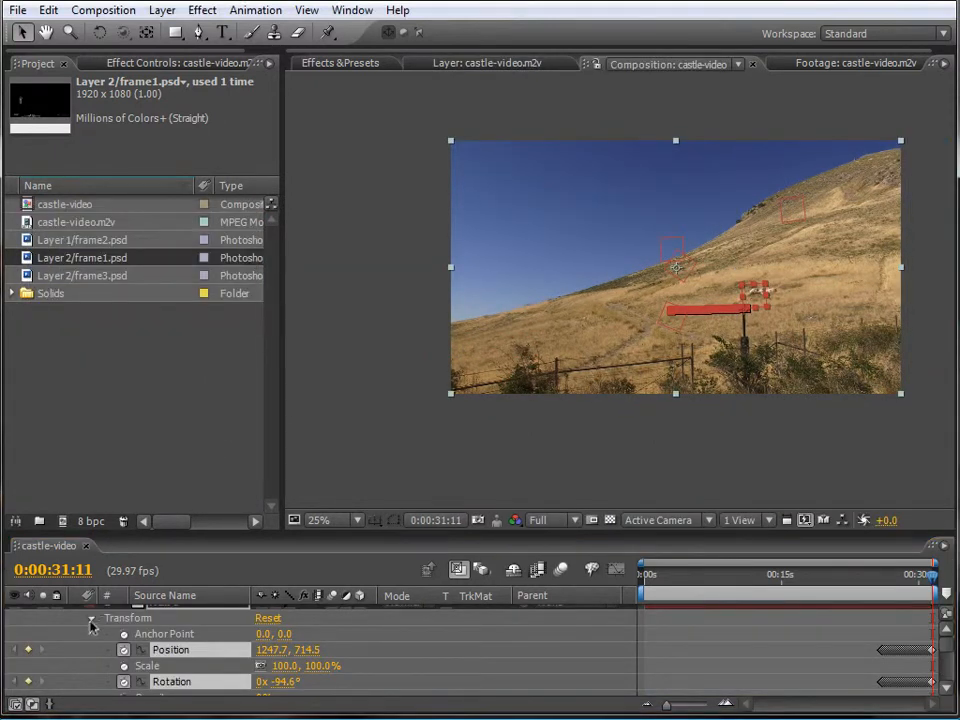
{"action": "key", "text": "ctrl+alt+shift+y"}
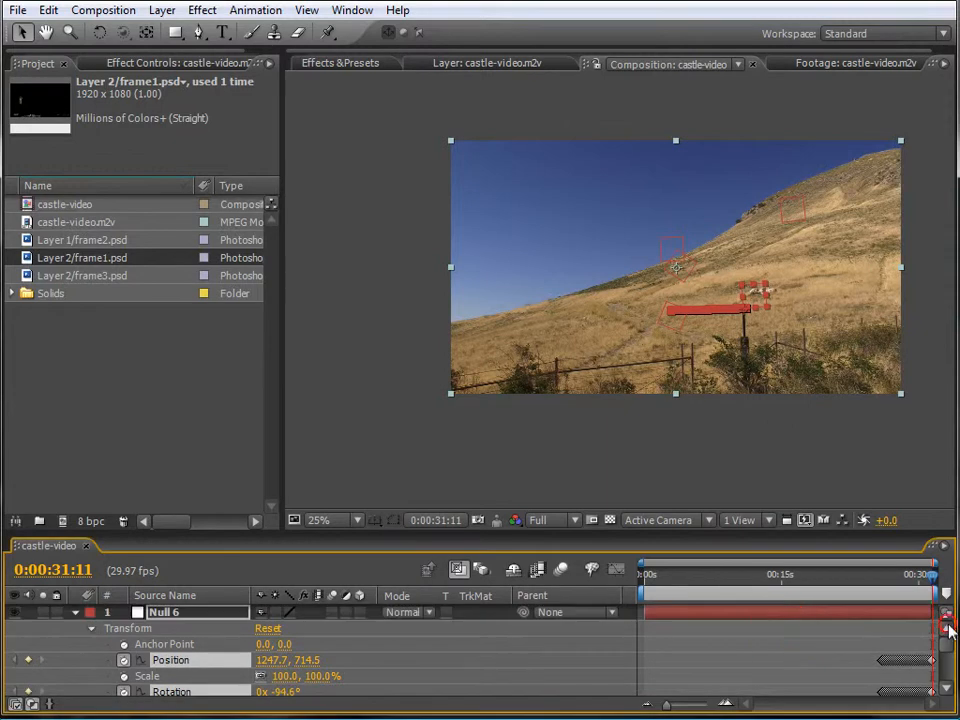
{"action": "left_click", "coordinate": [73, 614]}
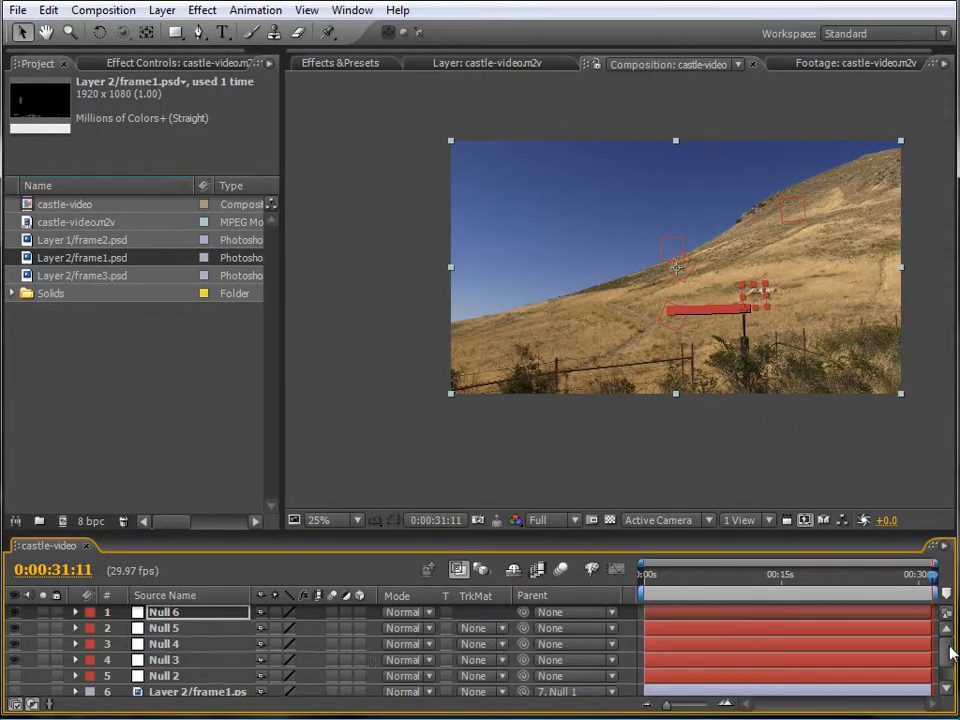
- Parent Null 5, Null 4, Null 3, Null 2 and Null 1 to Null 6
{"action": "left_click_drag", "start_coordinate": [523, 630], "coordinate": [168, 612]}
{"action": "left_click_drag", "start_coordinate": [524, 646], "coordinate": [168, 612]}
{"action": "left_click_drag", "start_coordinate": [523, 664], "coordinate": [168, 612]}
{"action": "left_click_drag", "start_coordinate": [523, 676], "coordinate": [168, 612]}
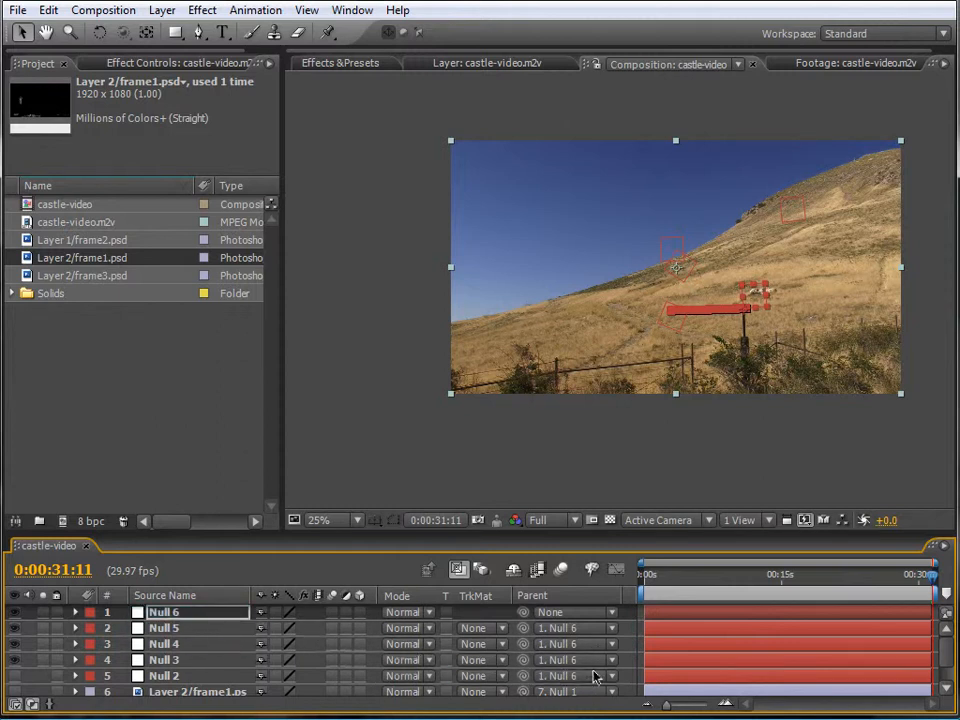
{"action": "scroll", "coordinate": [948, 655], "scroll_direction": "down", "scroll_amount": 2}
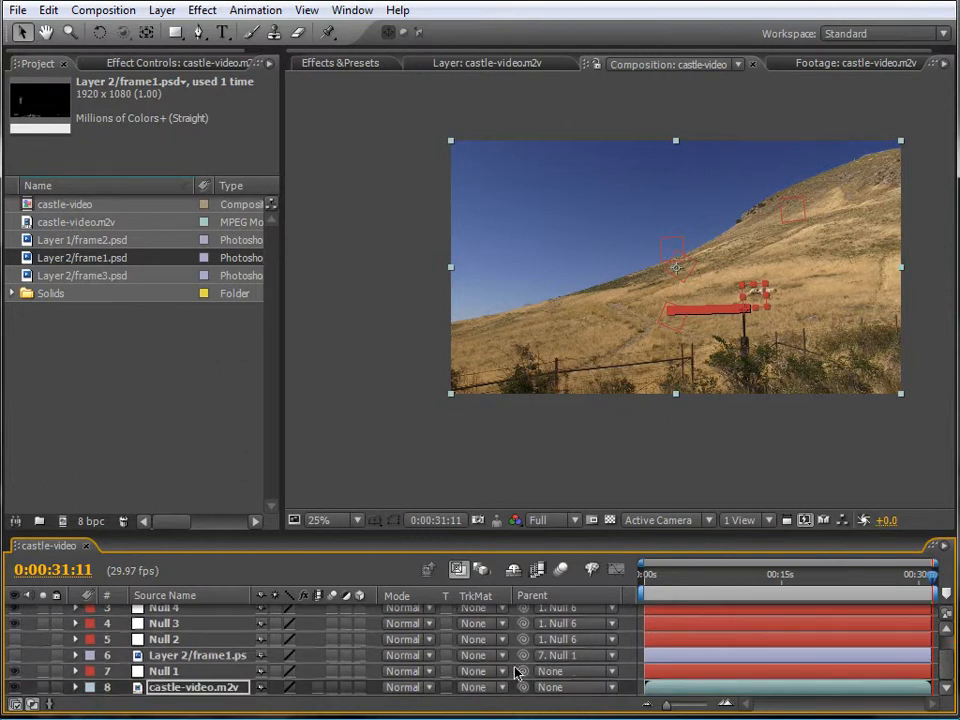
{"action": "left_click", "coordinate": [617, 675]}
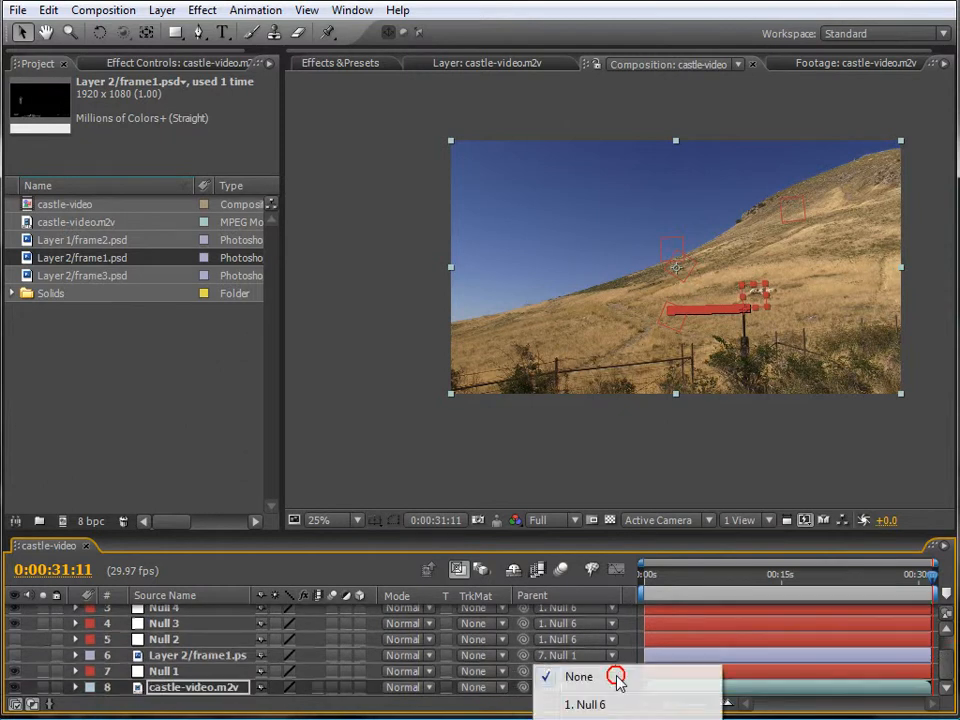
{"action": "left_click", "coordinate": [611, 704]}
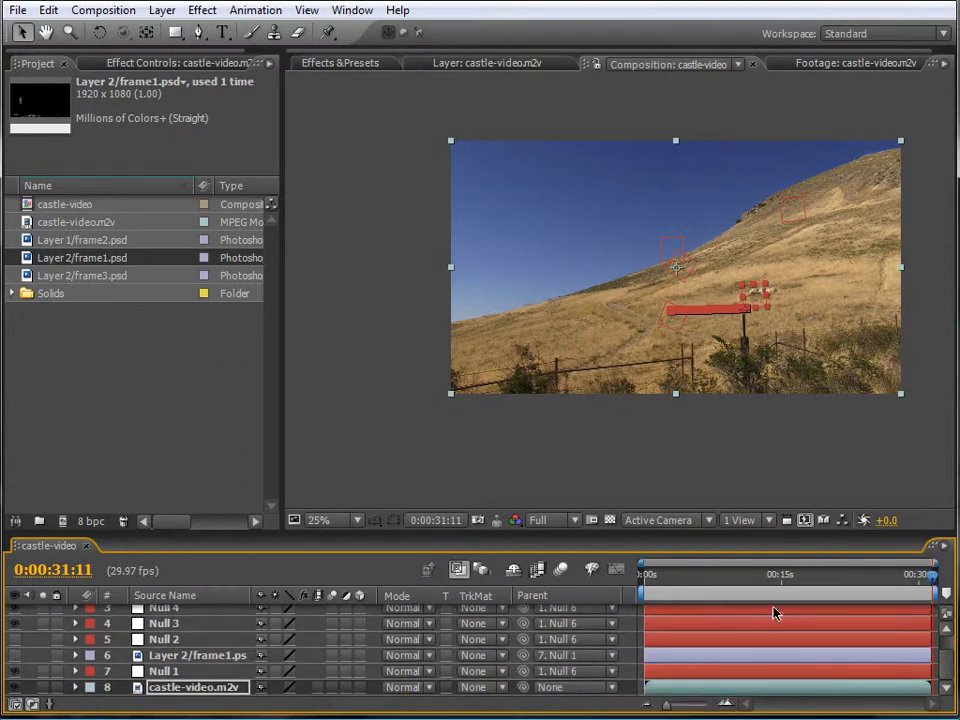
- Scrub back to 0:00:00:00 and make the Layer 2/frame1.psd layer visible
{"action": "left_click_drag", "start_coordinate": [930, 575], "coordinate": [719, 587]}
{"action": "left_click_drag", "start_coordinate": [734, 590], "coordinate": [634, 585]}
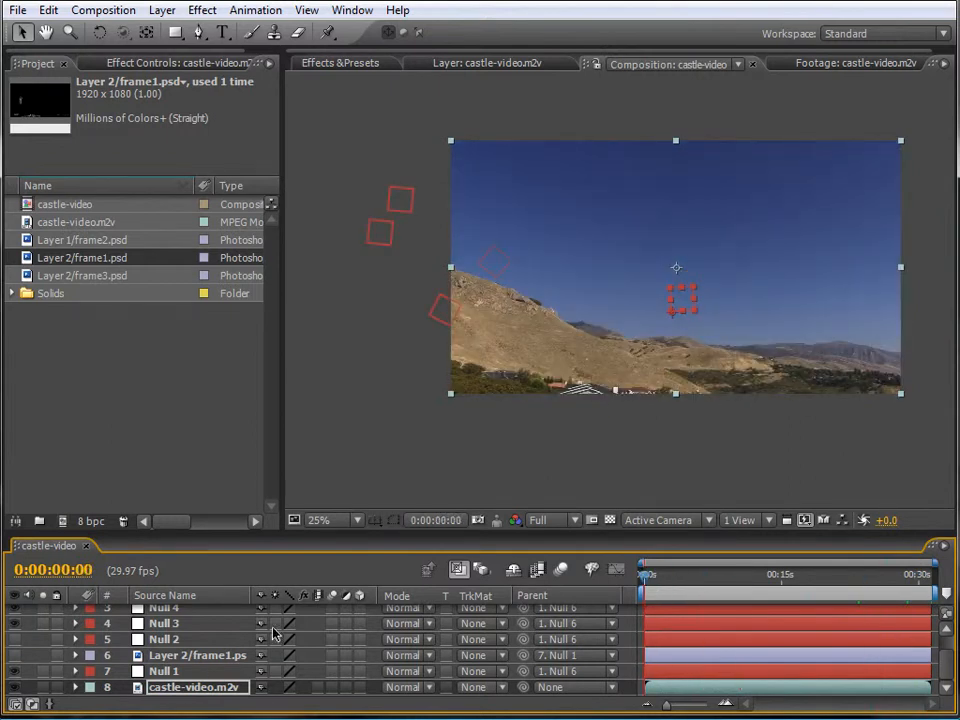
{"action": "left_click", "coordinate": [14, 656]}
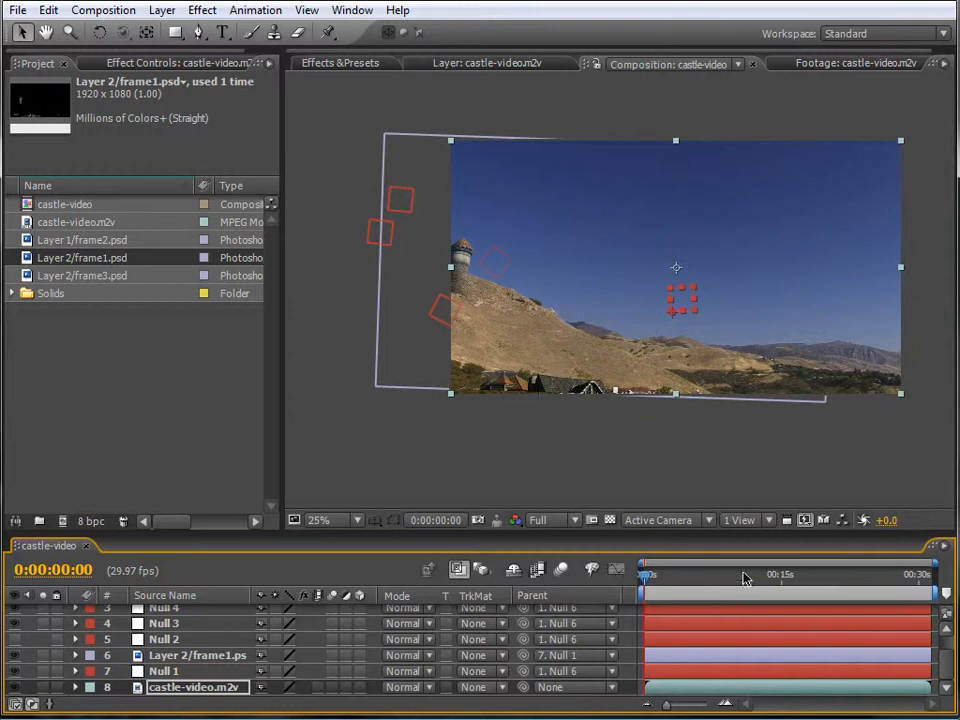
{"action": "mouse_move", "coordinate": [650, 582]}
{"action": "left_mouse_down"}
{"action": "mouse_move", "coordinate": [716, 588]}
{"action": "mouse_move", "coordinate": [637, 583]}
{"action": "left_mouse_up"}
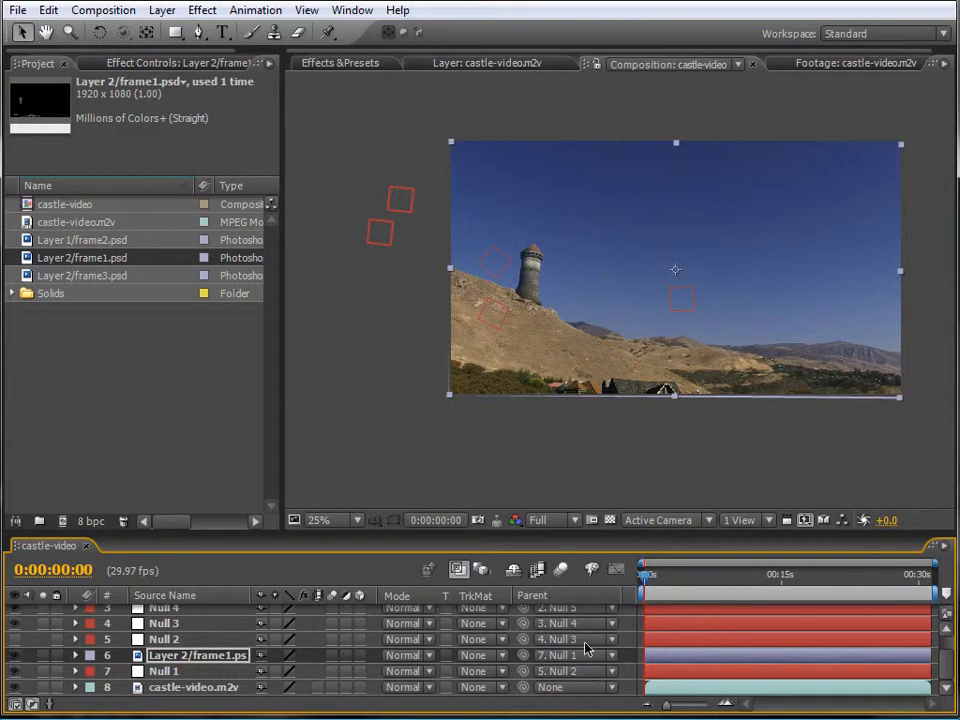
- Check Null 2's parent options and review the parent assignments of the null layers above it
{"action": "left_click", "coordinate": [612, 639]}
{"action": "left_click", "coordinate": [619, 642]}
{"action": "left_click_drag", "start_coordinate": [946, 676], "coordinate": [945, 653]}
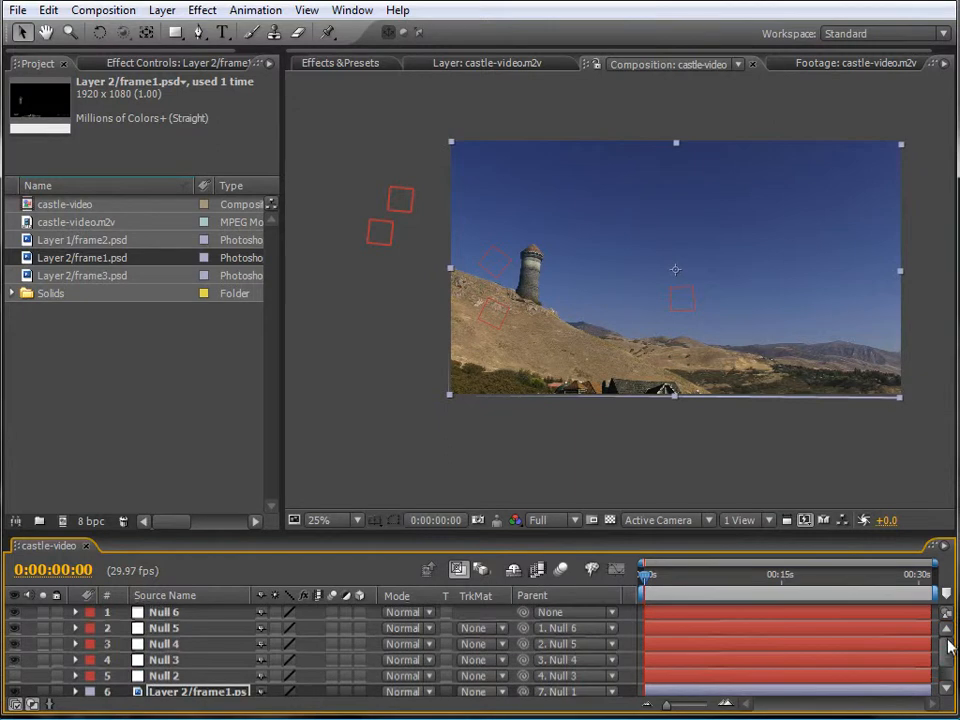
- Go to 0:00:14:21 and hide the Null 3 layer, leaving Null 4 and Null 5 visible
{"action": "left_click", "coordinate": [664, 582]}
{"action": "left_click_drag", "start_coordinate": [664, 582], "coordinate": [784, 615]}
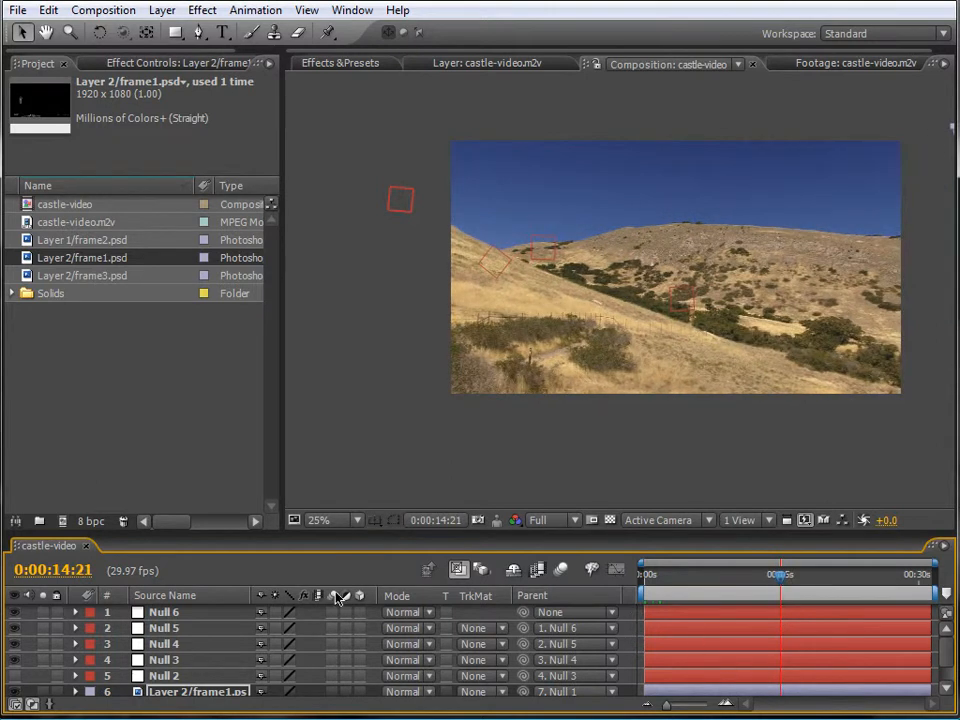
{"action": "left_click", "coordinate": [16, 645]}
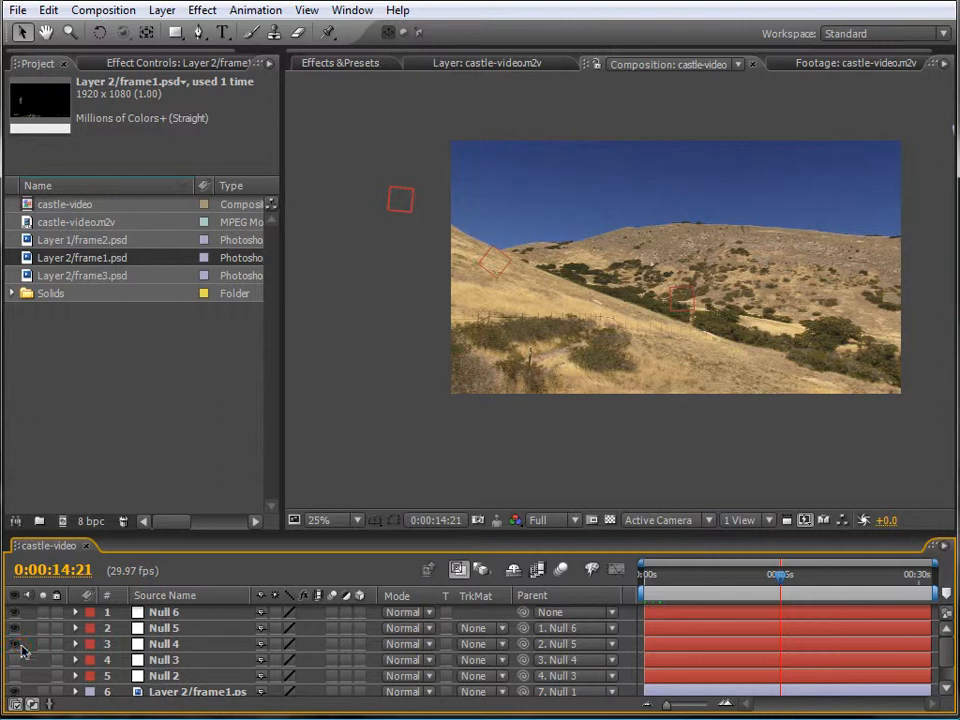
{"action": "left_click", "coordinate": [15, 629]}
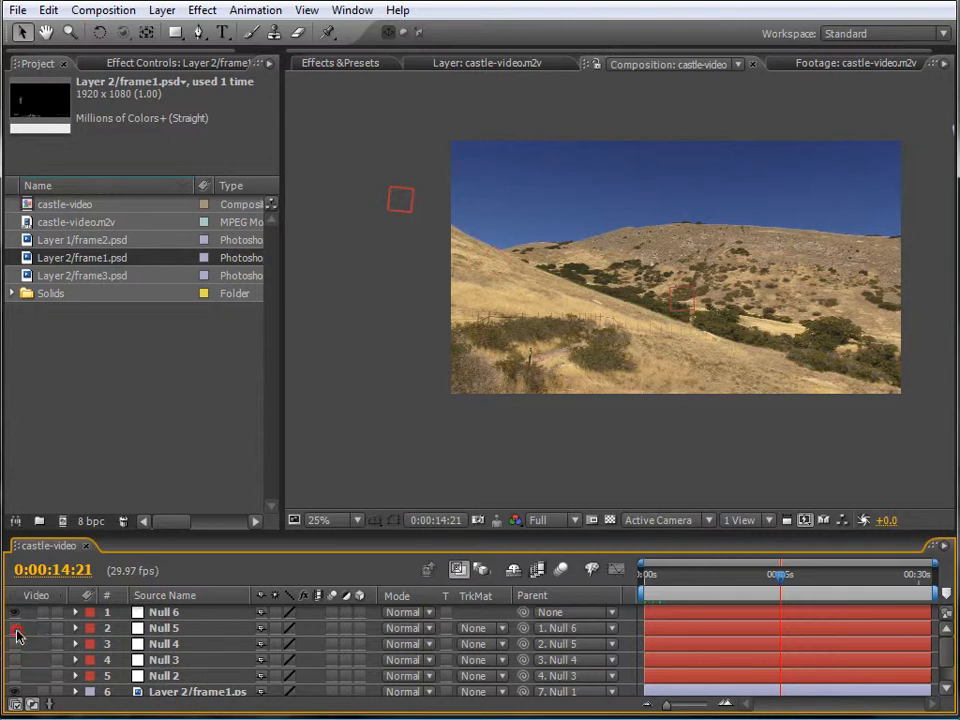
{"action": "left_click", "coordinate": [15, 632]}
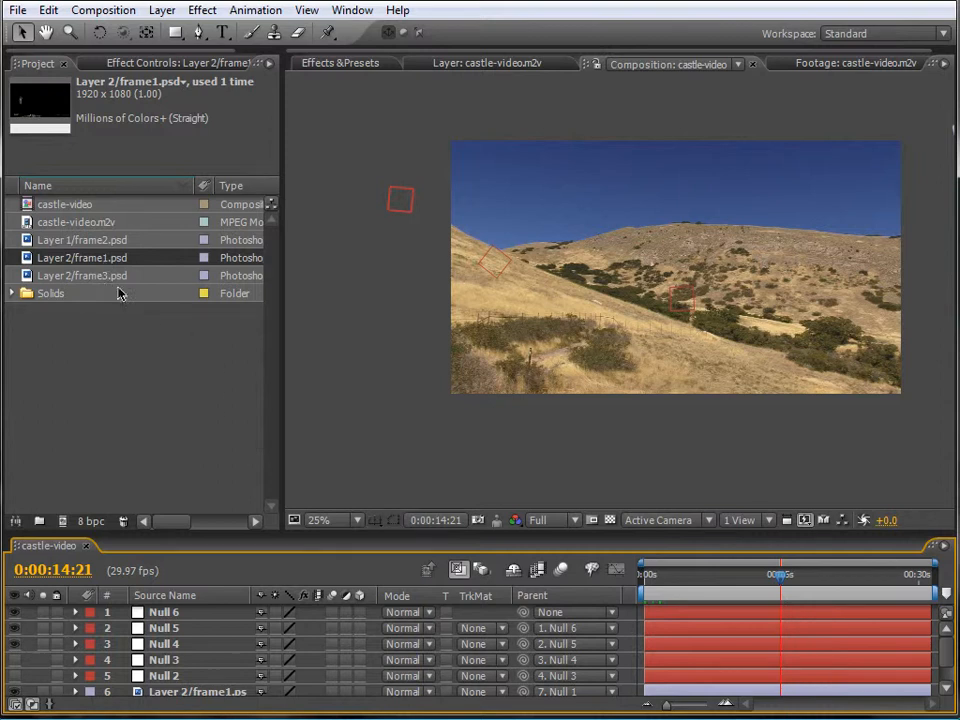
- Add Layer 1/frame2.psd to the composition between Null 5 and Null 4 and move its castle onto the near hill's slope
{"action": "left_click", "coordinate": [105, 240]}
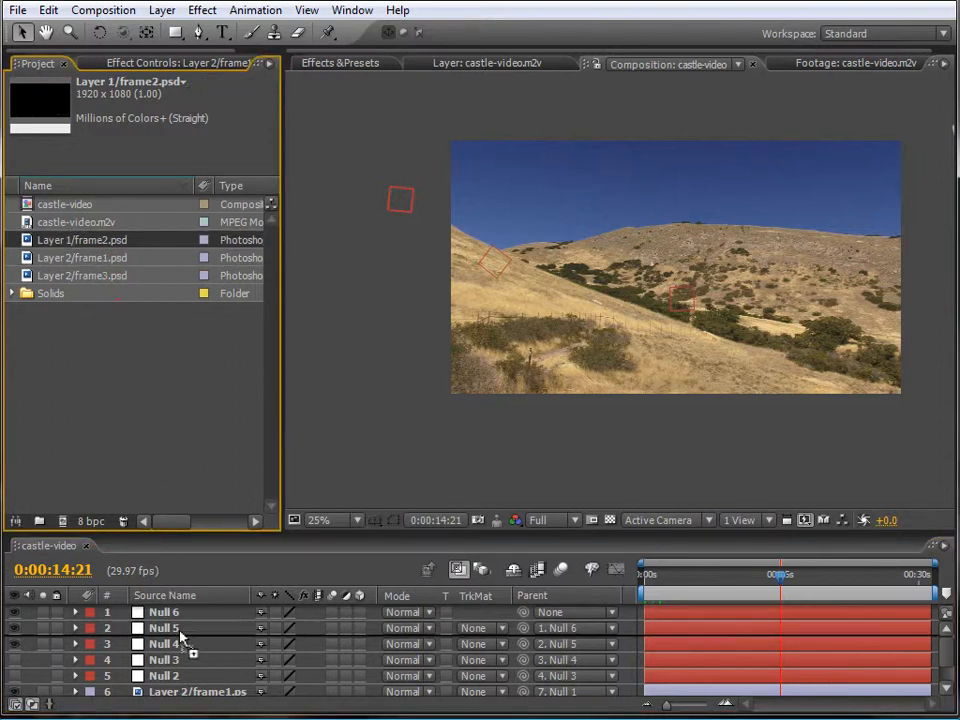
{"action": "left_click_drag", "start_coordinate": [183, 645], "coordinate": [182, 639]}
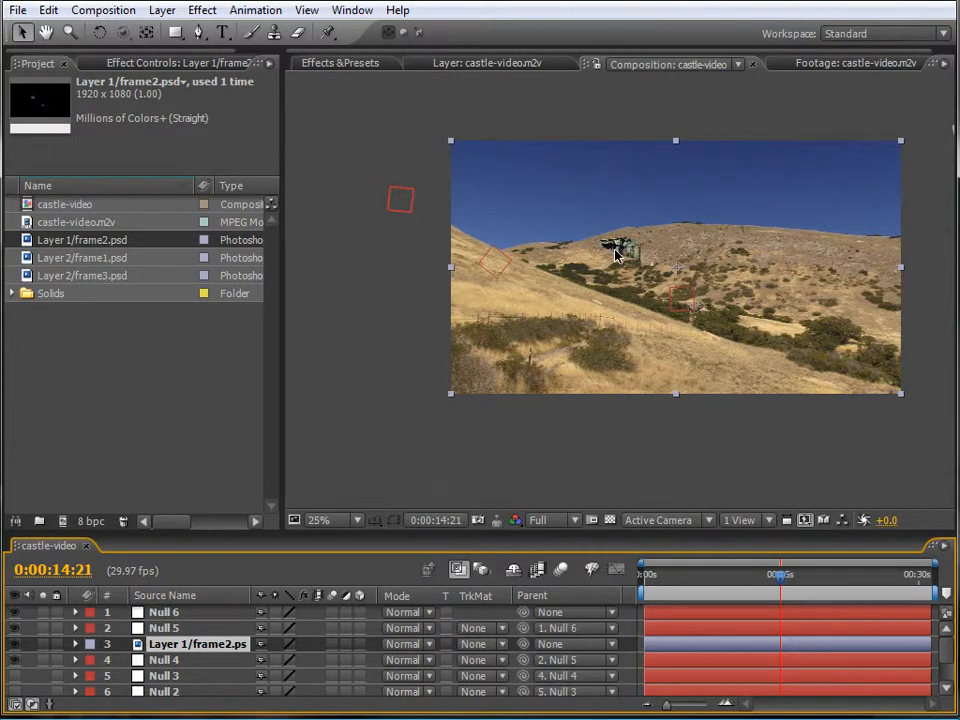
{"action": "left_click_drag", "start_coordinate": [615, 253], "coordinate": [508, 256]}
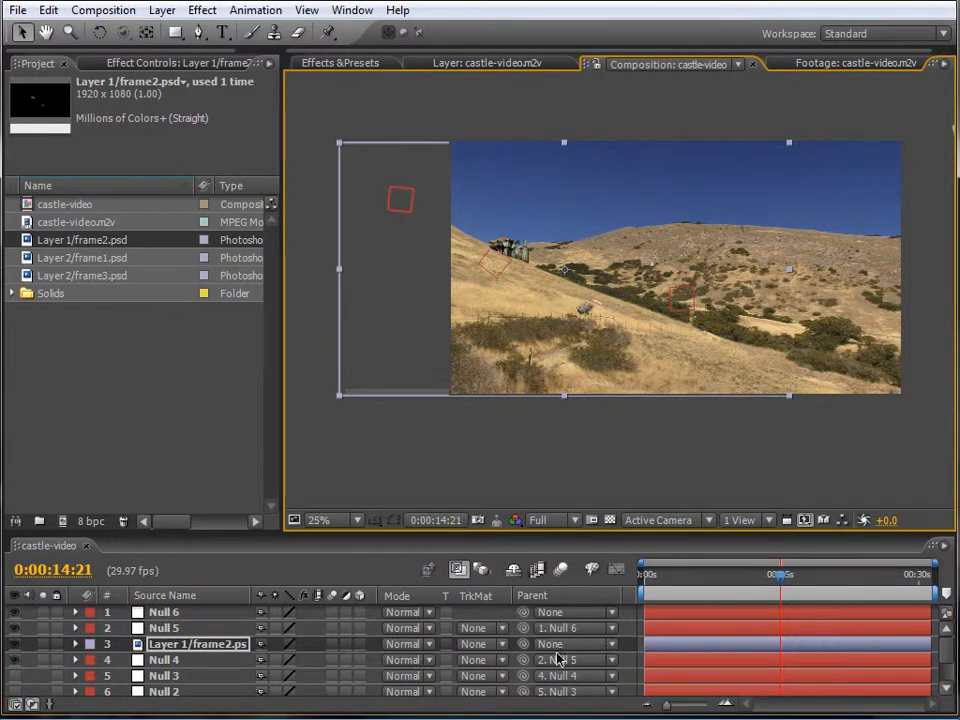
- Parent Layer 1/frame2.psd to Null 4, check its movement up to 0:00:18:16, and expand Null 4's transform properties
{"action": "left_click_drag", "start_coordinate": [524, 648], "coordinate": [168, 661]}
{"action": "left_click_drag", "start_coordinate": [779, 578], "coordinate": [813, 588]}
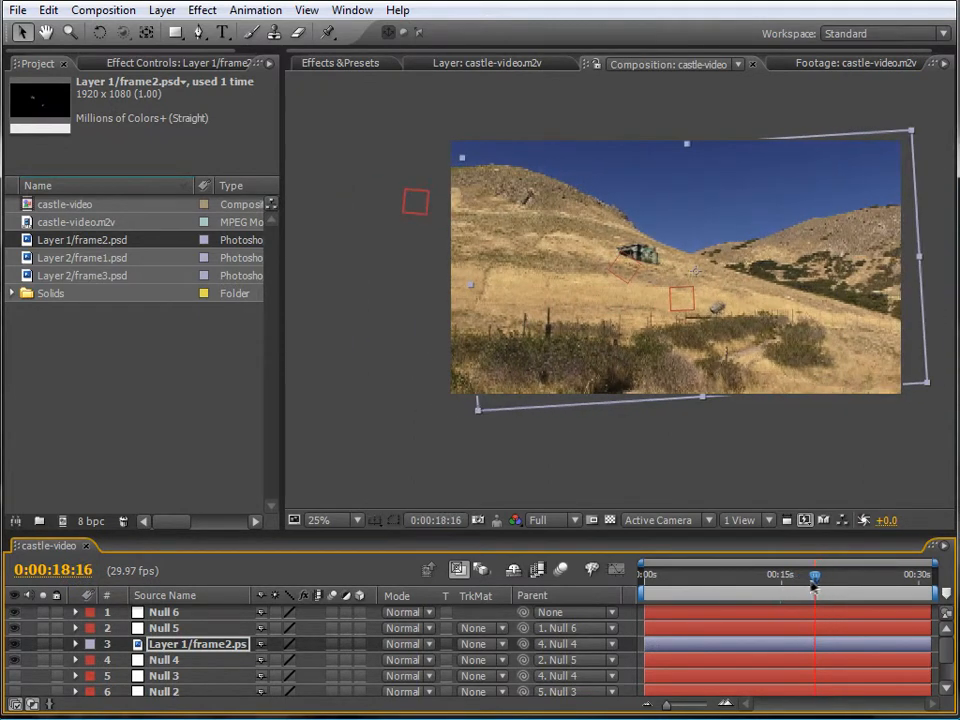
{"action": "left_click", "coordinate": [81, 660]}
{"action": "left_click", "coordinate": [77, 661]}
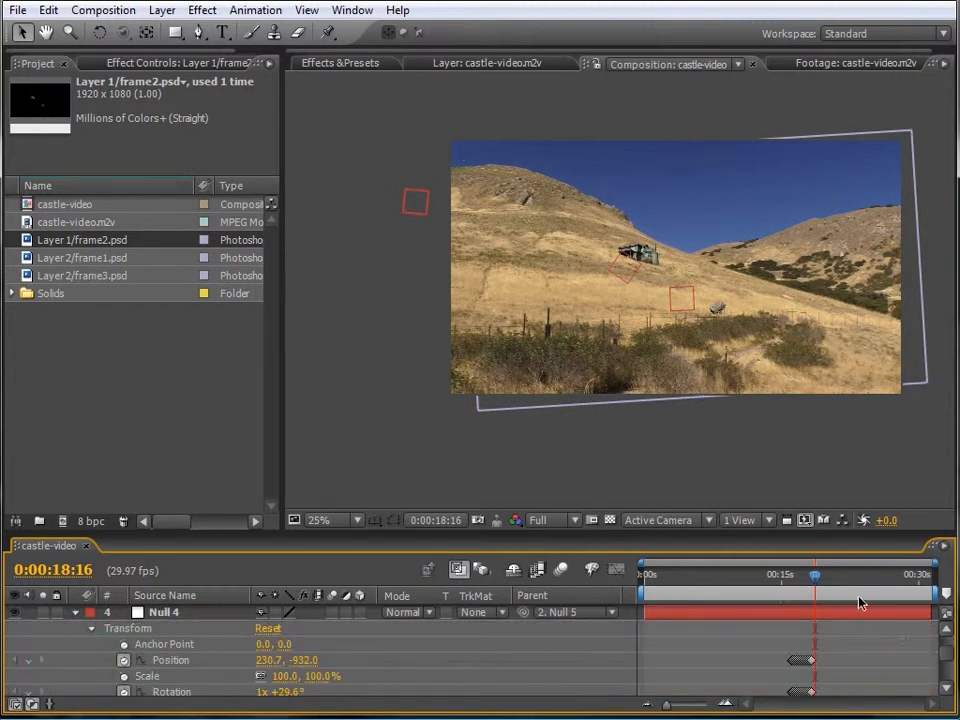
- At Null 4's first Position keyframe, 0:00:16:03, move the Layer 1/frame2.psd castle onto the near hill's ridge line
{"action": "left_click_drag", "start_coordinate": [820, 583], "coordinate": [784, 585]}
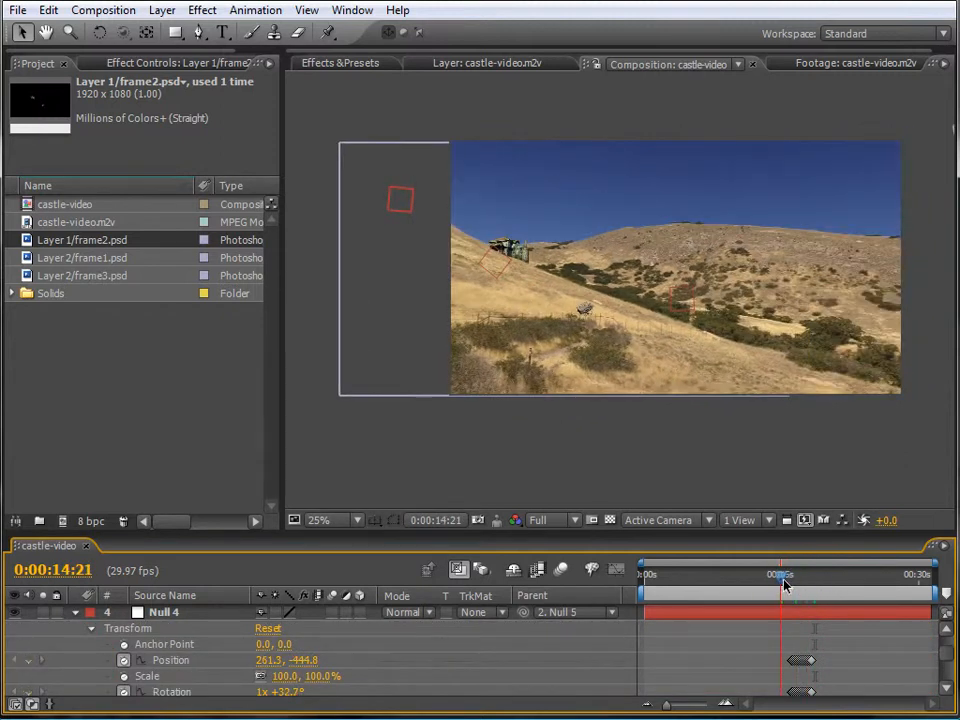
{"action": "left_click", "coordinate": [41, 660]}
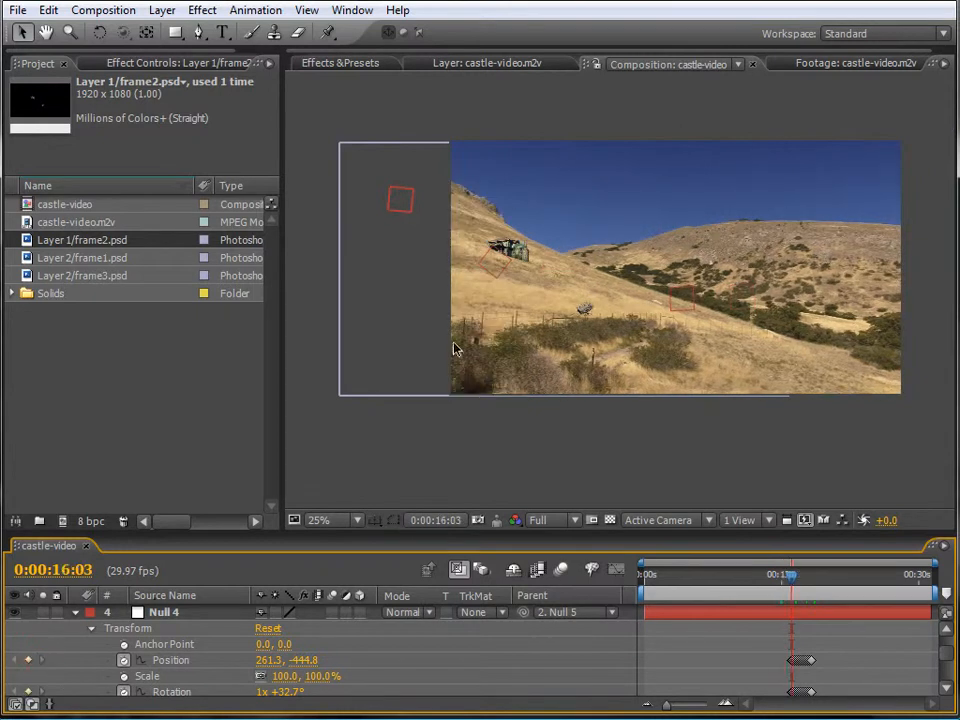
{"action": "left_click_drag", "start_coordinate": [524, 250], "coordinate": [588, 256]}
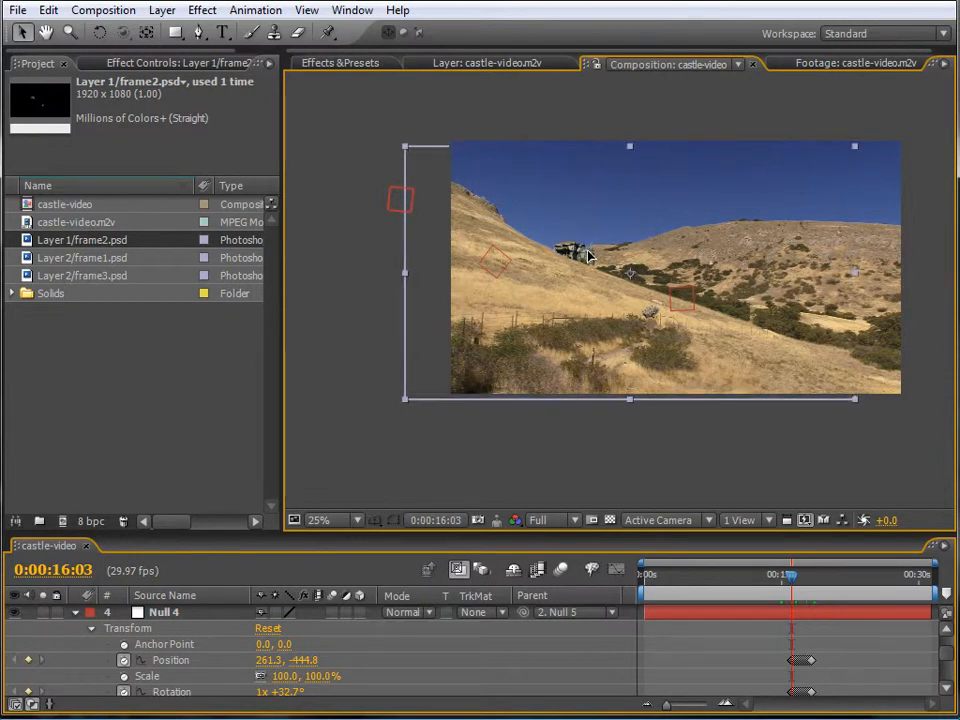
- Collapse Null 4's properties and parent Layer 1/frame2.psd to Null 3 at 0:00:16:22
{"action": "mouse_move", "coordinate": [790, 580]}
{"action": "left_mouse_down"}
{"action": "mouse_move", "coordinate": [762, 579]}
{"action": "mouse_move", "coordinate": [823, 583]}
{"action": "mouse_move", "coordinate": [799, 583]}
{"action": "left_mouse_up"}
{"action": "left_click", "coordinate": [77, 612]}
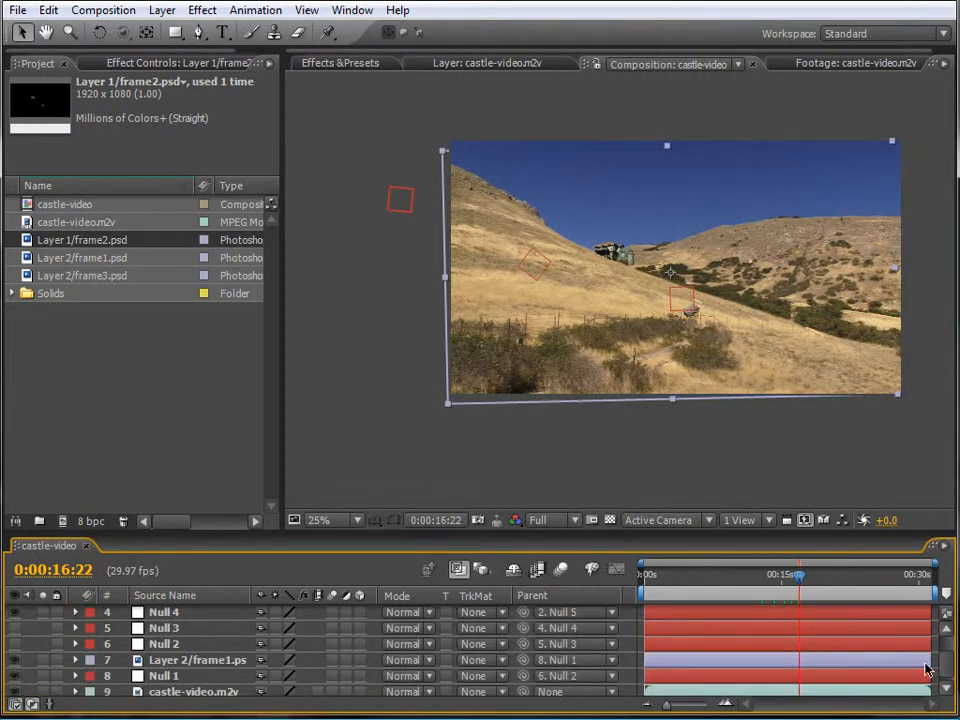
{"action": "left_click_drag", "start_coordinate": [947, 667], "coordinate": [947, 659]}
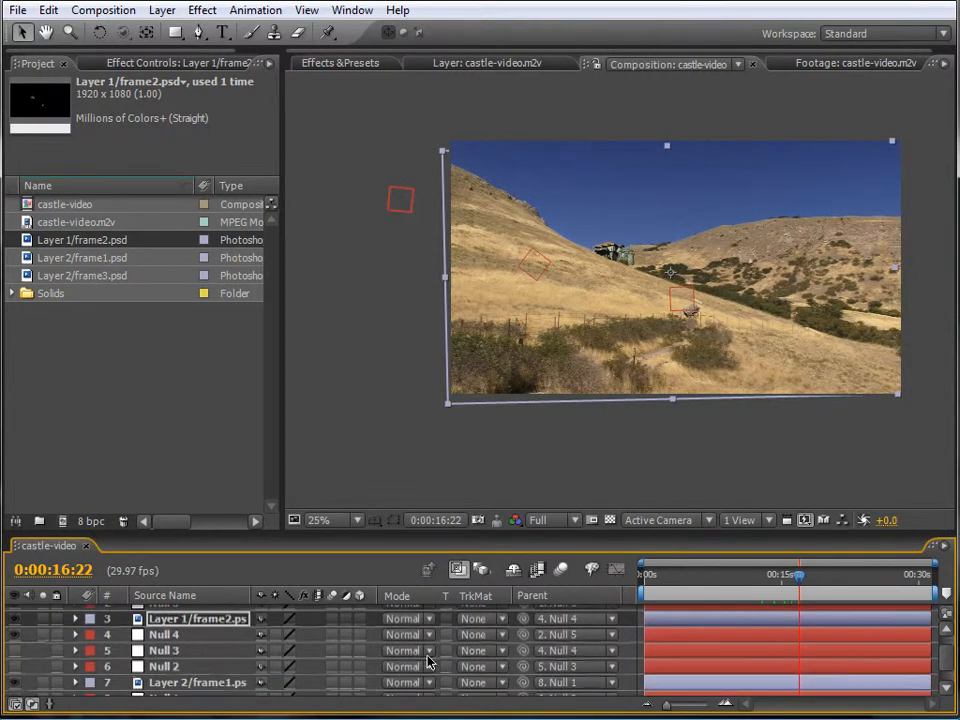
{"action": "left_click_drag", "start_coordinate": [523, 620], "coordinate": [170, 650]}
- At 0:00:25:15, add Layer 2/frame3.psd between Null 6 and Null 5, then nudge its castle onto the hillside near the end of the footage
{"action": "left_click_drag", "start_coordinate": [798, 576], "coordinate": [879, 596]}
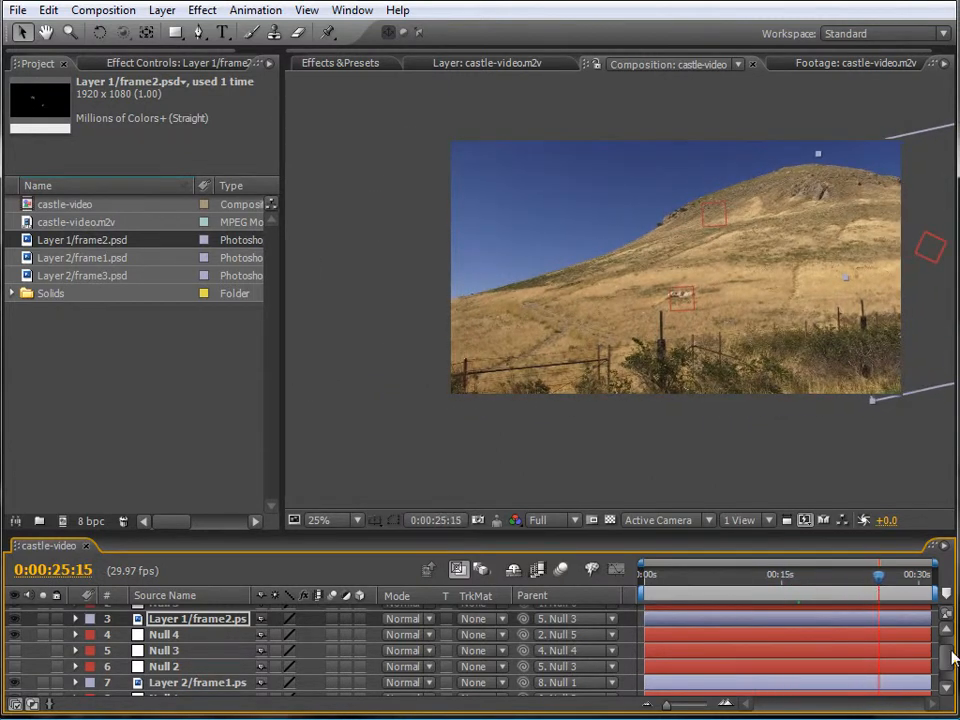
{"action": "left_click_drag", "start_coordinate": [948, 655], "coordinate": [951, 646]}
{"action": "left_click_drag", "start_coordinate": [80, 277], "coordinate": [522, 617]}
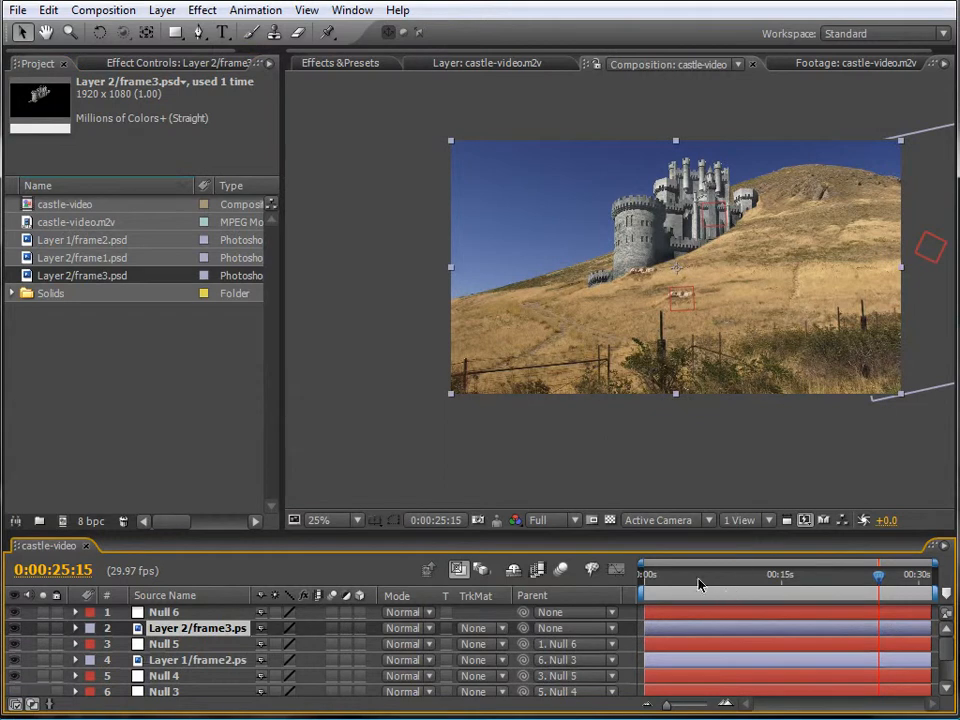
{"action": "left_click_drag", "start_coordinate": [890, 583], "coordinate": [928, 585]}
{"action": "left_click_drag", "start_coordinate": [660, 222], "coordinate": [667, 225]}
- Try Null 6 as the parent of Layer 2/frame3.psd, check it at 0:00:31:11, and parent the layer to Null 5 instead
{"action": "left_click_drag", "start_coordinate": [518, 630], "coordinate": [229, 620]}
{"action": "mouse_move", "coordinate": [930, 590]}
{"action": "left_mouse_down"}
{"action": "mouse_move", "coordinate": [916, 576]}
{"action": "mouse_move", "coordinate": [866, 580]}
{"action": "mouse_move", "coordinate": [932, 577]}
{"action": "left_mouse_up"}
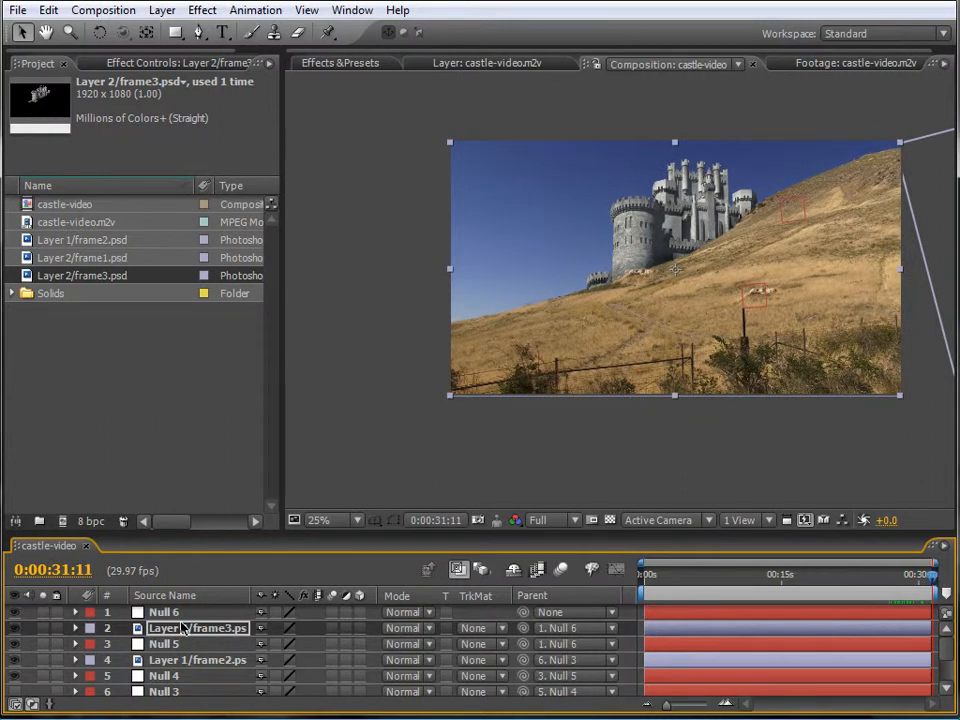
{"action": "left_click_drag", "start_coordinate": [522, 628], "coordinate": [165, 644]}
- Go to 0:00:06:18, expand Layer 2/frame1.psd's transform properties, and turn on keyframing for its Position
{"action": "left_click_drag", "start_coordinate": [932, 577], "coordinate": [715, 582]}
{"action": "scroll", "coordinate": [785, 304], "scroll_direction": "up", "scroll_amount": 4}
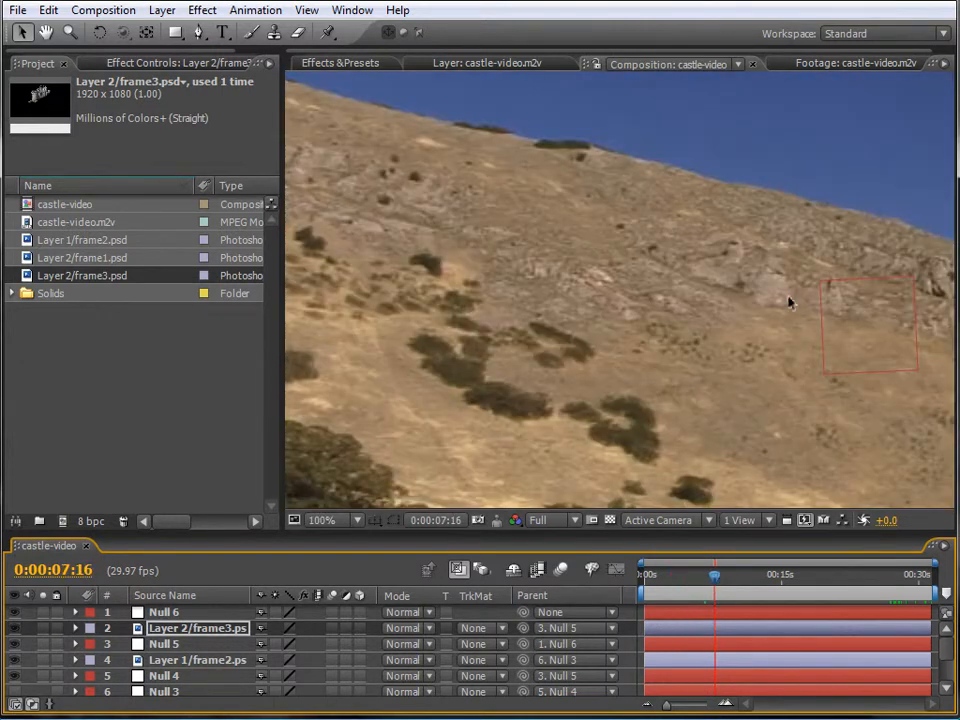
{"action": "scroll", "coordinate": [897, 325], "scroll_direction": "down", "scroll_amount": 2}
{"action": "left_click_drag", "start_coordinate": [715, 580], "coordinate": [705, 578]}
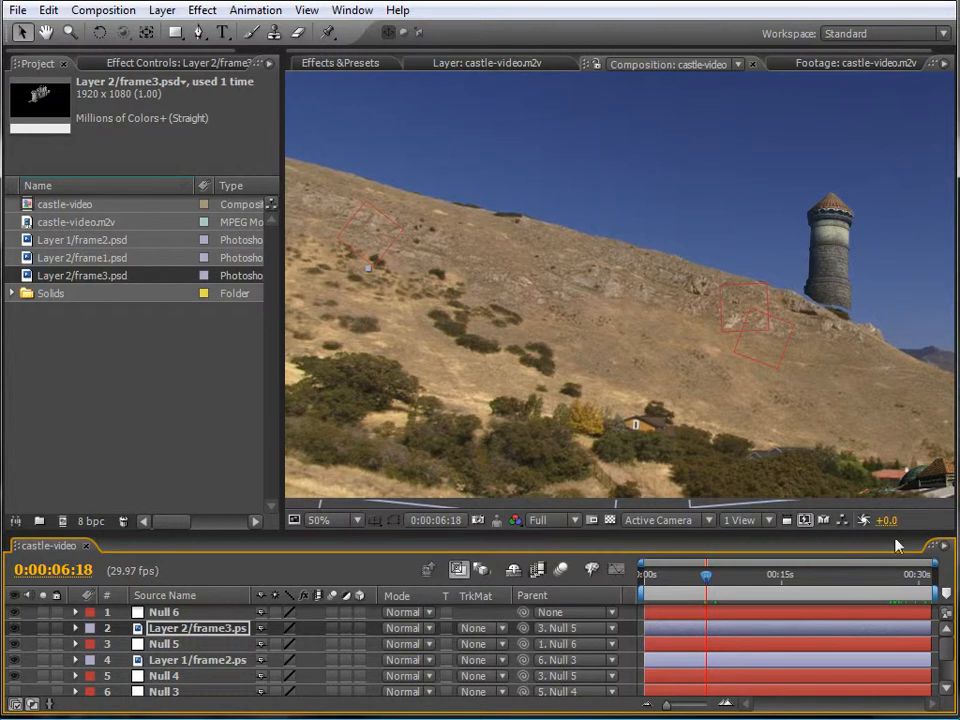
{"action": "left_click_drag", "start_coordinate": [950, 655], "coordinate": [946, 690]}
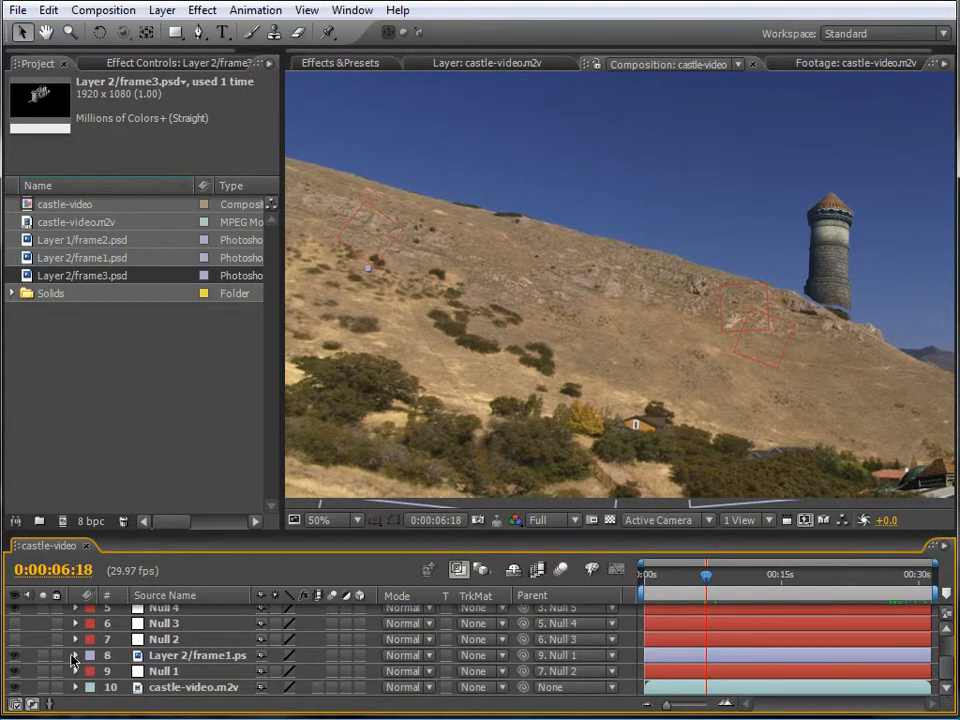
{"action": "left_click", "coordinate": [76, 656]}
{"action": "left_click", "coordinate": [92, 671]}
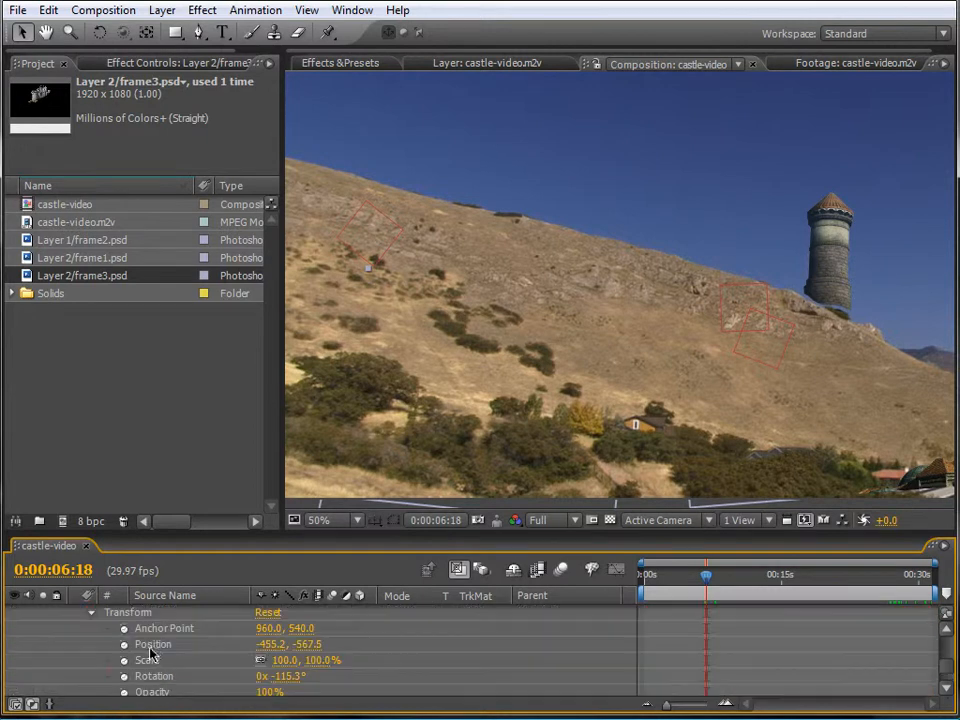
{"action": "left_click", "coordinate": [124, 644]}
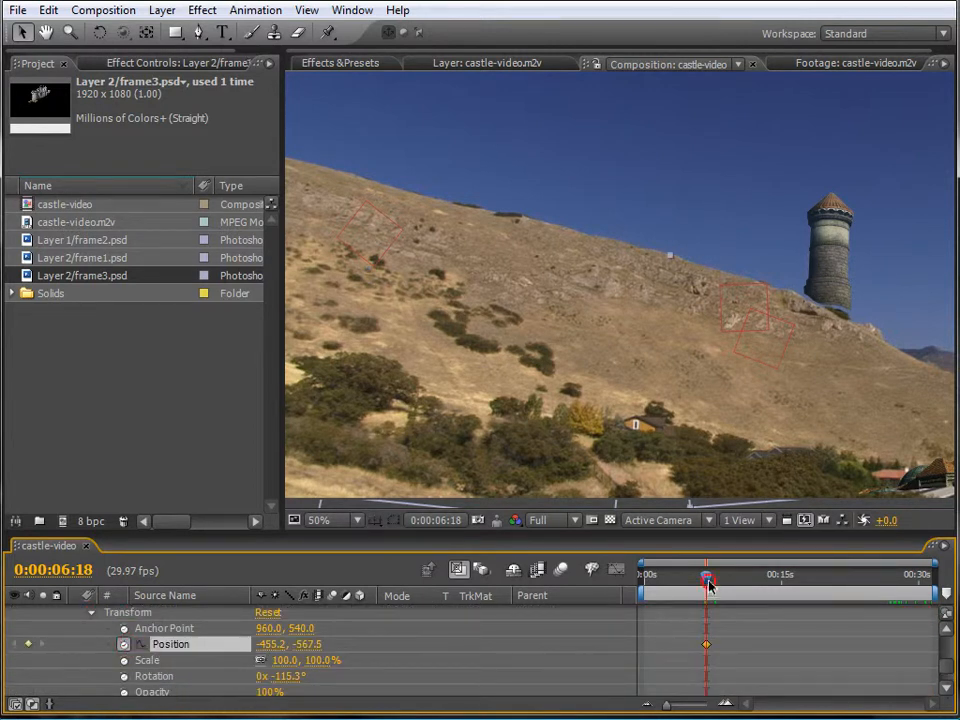
- Add Position keyframes to Layer 2/frame1.psd at 0:00:06:00 and 0:00:08:04
{"action": "left_click_drag", "start_coordinate": [708, 585], "coordinate": [701, 585]}
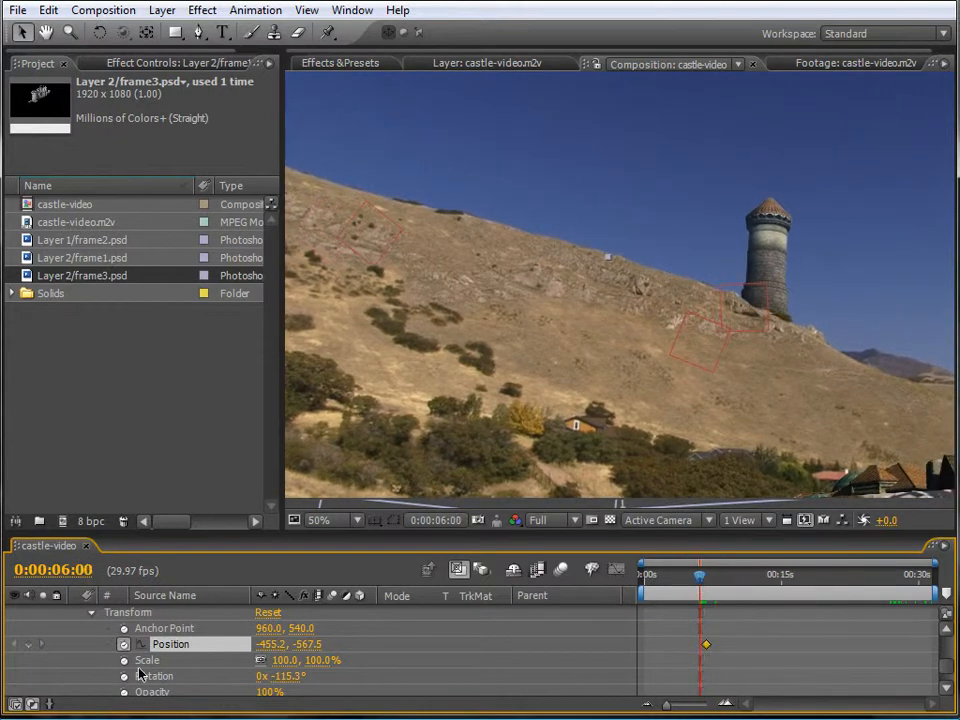
{"action": "left_click", "coordinate": [29, 644]}
{"action": "left_click_drag", "start_coordinate": [701, 580], "coordinate": [722, 580]}
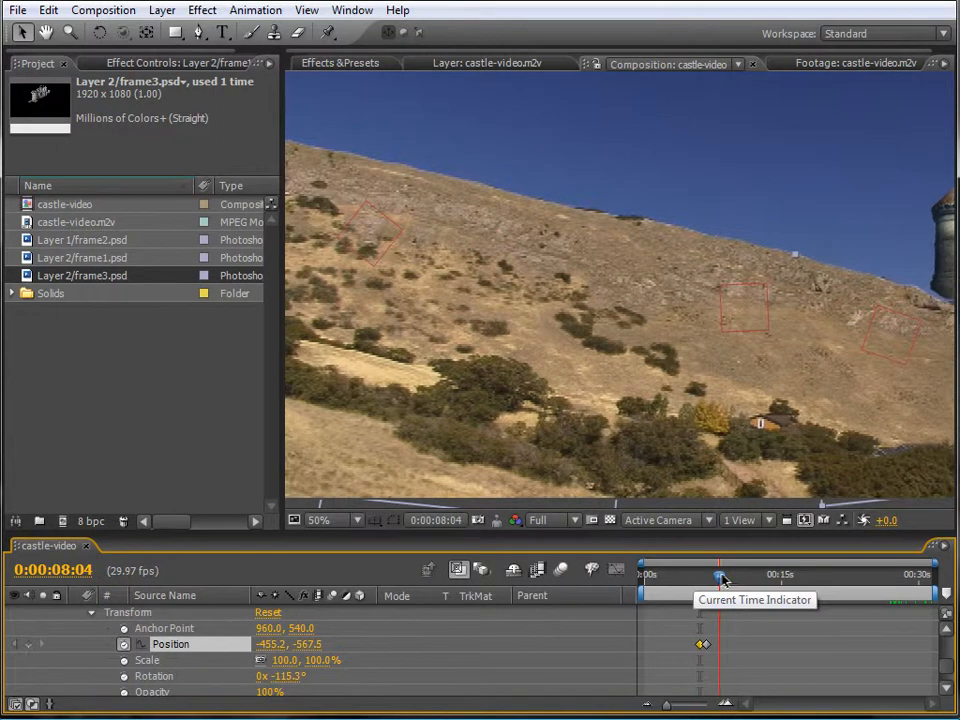
{"action": "left_click", "coordinate": [29, 645]}
- Lower the tower onto the ridge at Layer 2/frame1.psd's keyframes: Position -446.3, -566.6 at 0:00:06:18 and -445.7, -564.5 at 0:00:08:04
{"action": "left_click", "coordinate": [45, 32]}
{"action": "left_click_drag", "start_coordinate": [820, 357], "coordinate": [650, 340]}
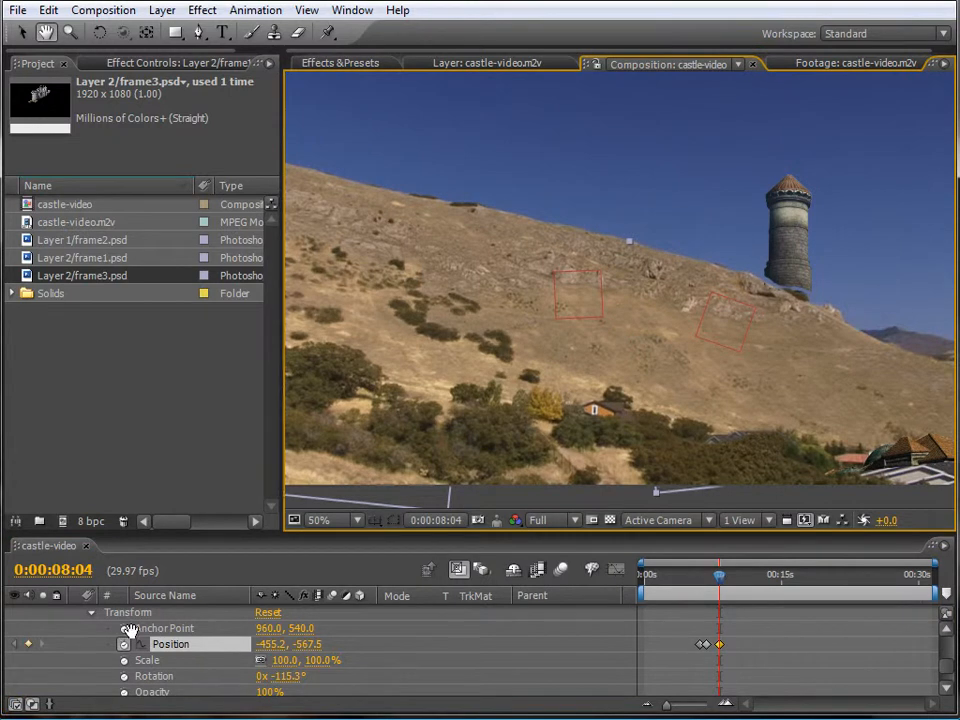
{"action": "left_click", "coordinate": [23, 30]}
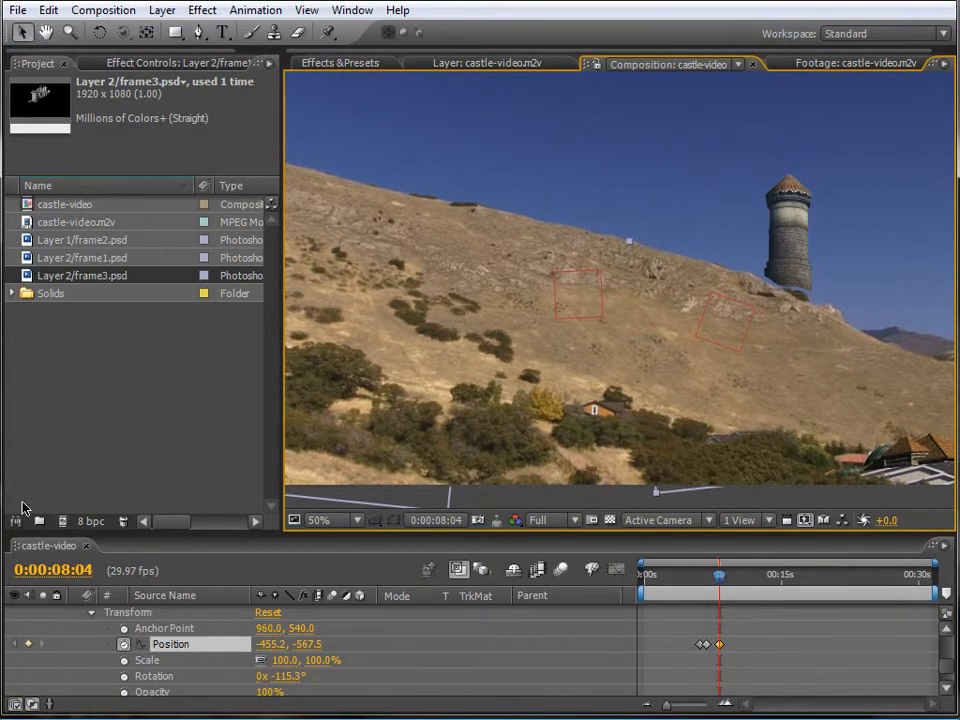
{"action": "left_click", "coordinate": [19, 645]}
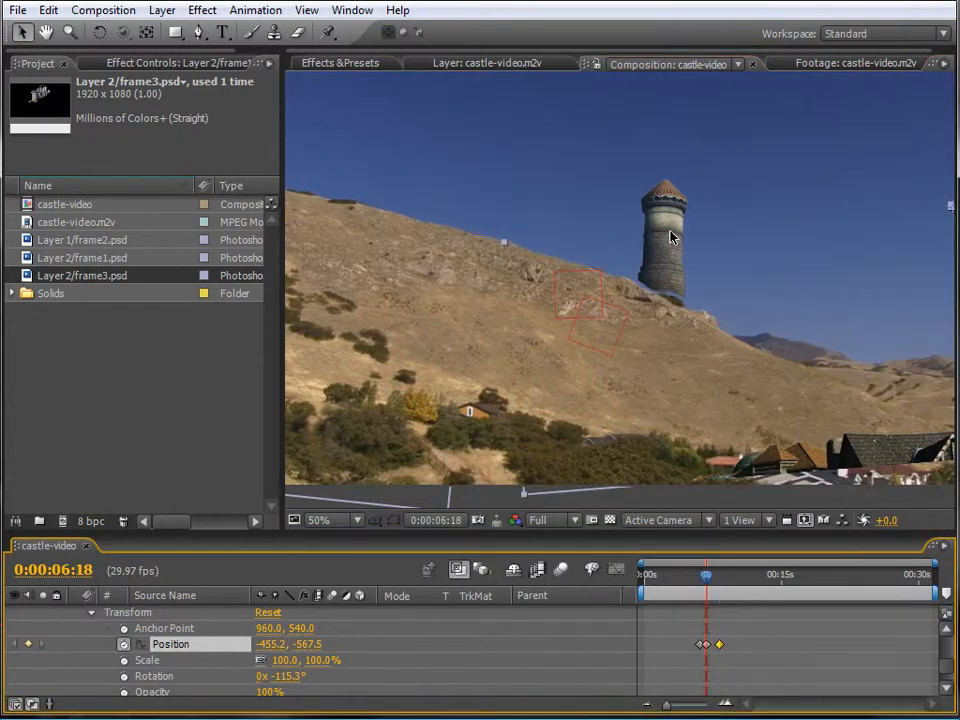
{"action": "left_click_drag", "start_coordinate": [672, 237], "coordinate": [670, 240]}
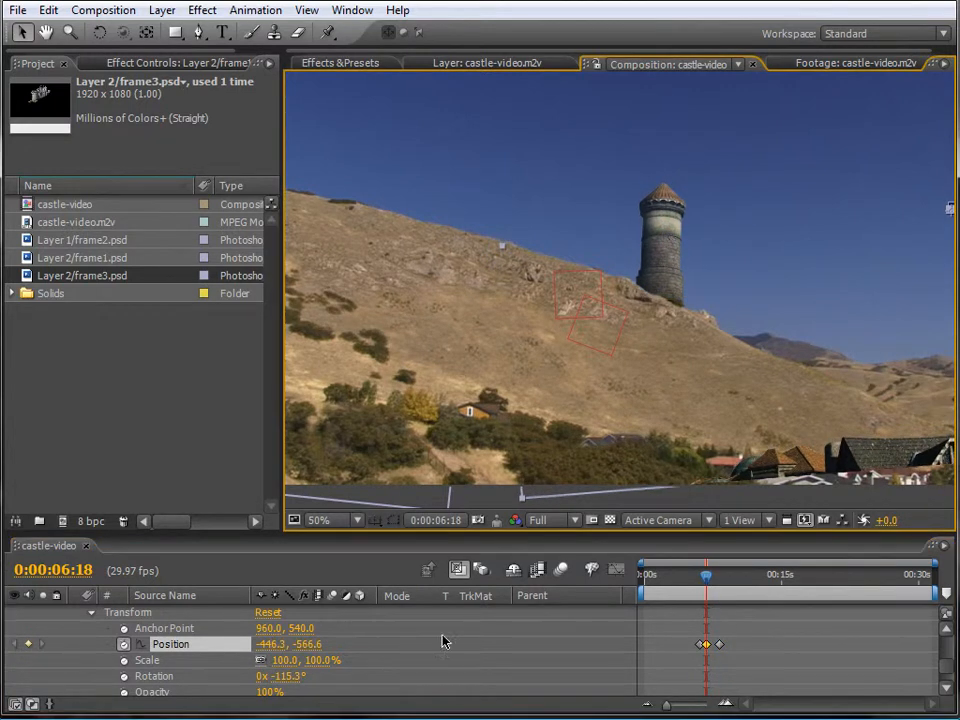
{"action": "left_click", "coordinate": [44, 645]}
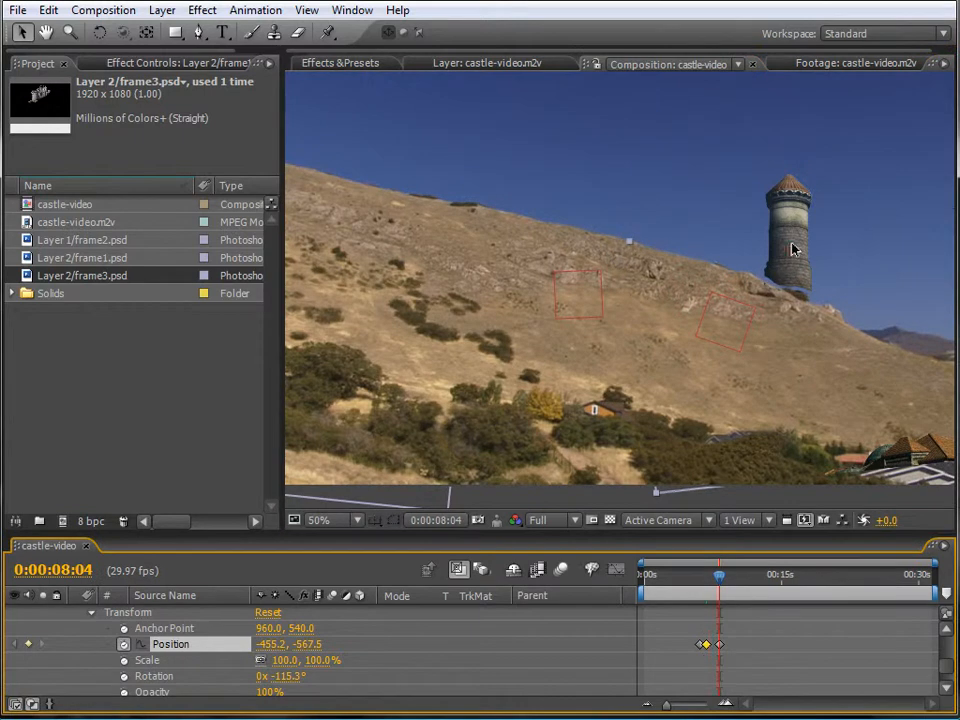
{"action": "left_click_drag", "start_coordinate": [793, 249], "coordinate": [791, 250]}
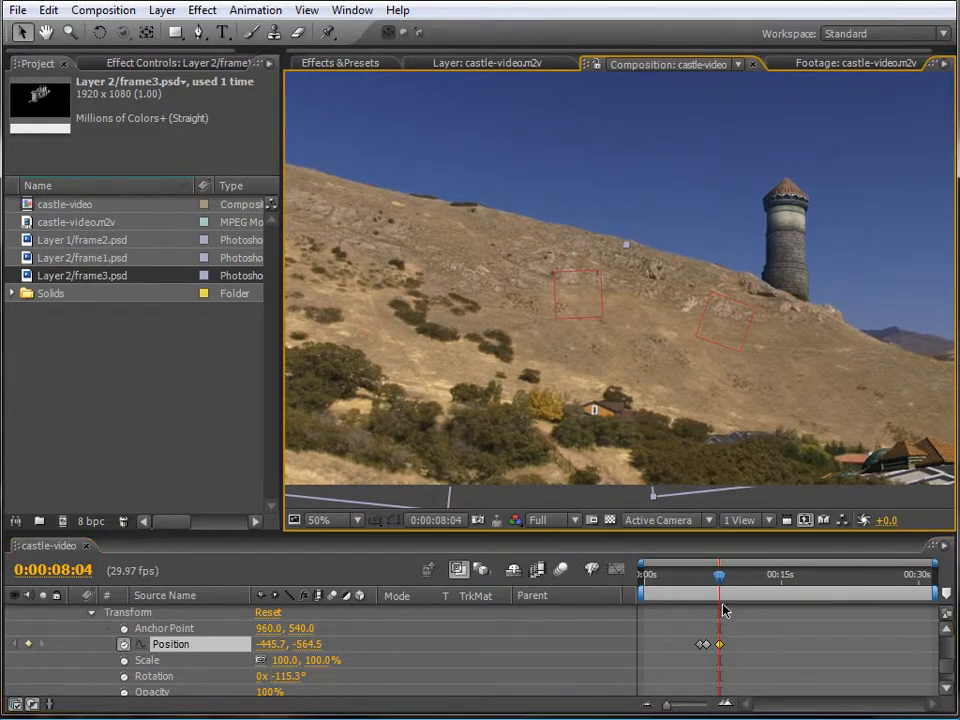
- Go to 0:00:20:19, expand Layer 1/frame2.psd's transform properties, and turn on keyframing for its Position
{"action": "left_click_drag", "start_coordinate": [725, 587], "coordinate": [835, 592]}
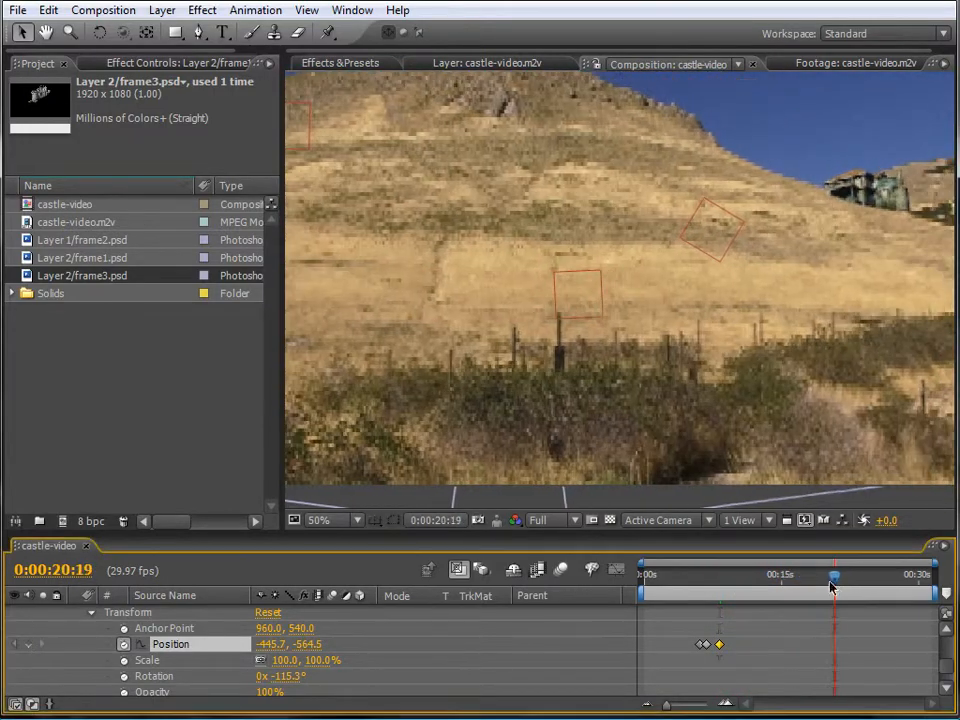
{"action": "scroll", "coordinate": [946, 668], "scroll_direction": "up", "scroll_amount": 10}
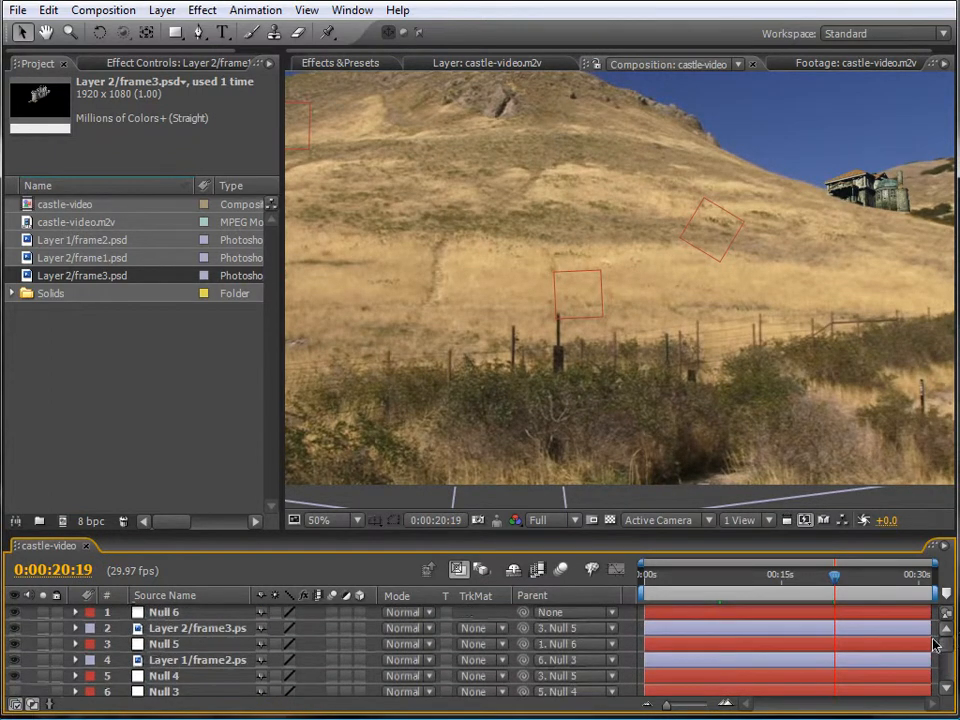
{"action": "left_click", "coordinate": [75, 660]}
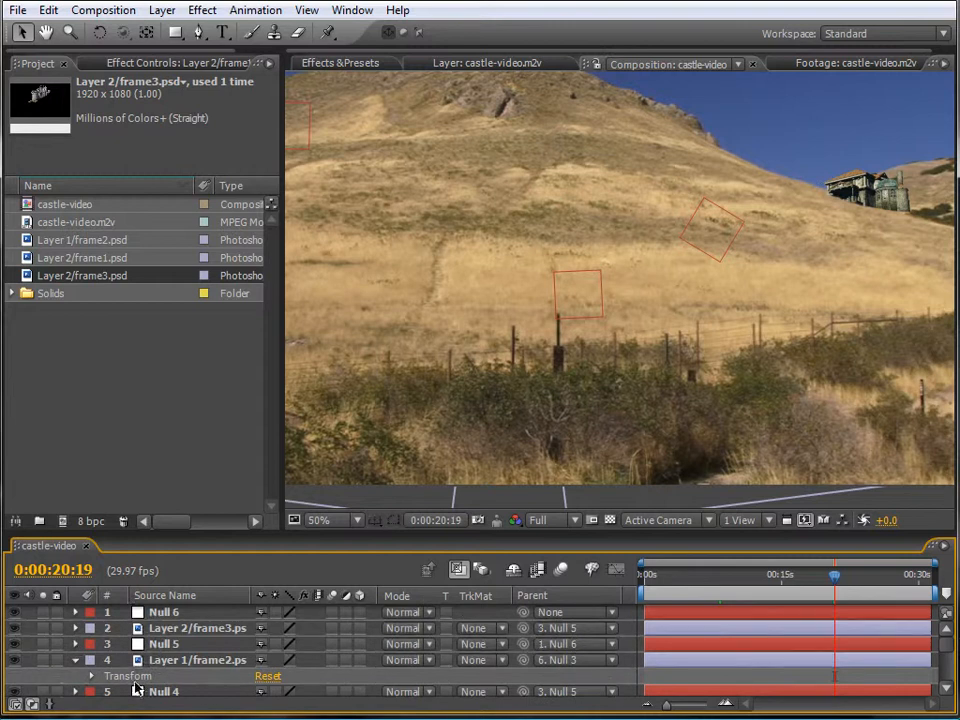
{"action": "left_click", "coordinate": [91, 679]}
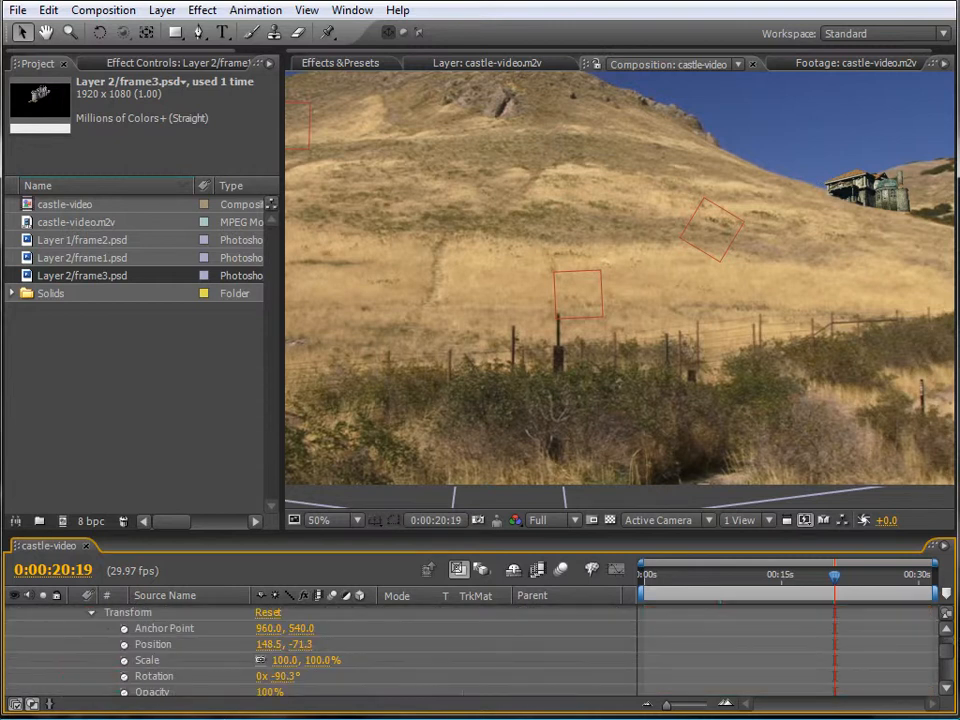
{"action": "left_click", "coordinate": [124, 645]}
- Add a Position keyframe to Layer 1/frame2.psd at 0:00:20:05 and shift its original keyframe to 0:00:21:14
{"action": "left_click_drag", "start_coordinate": [835, 587], "coordinate": [830, 587]}
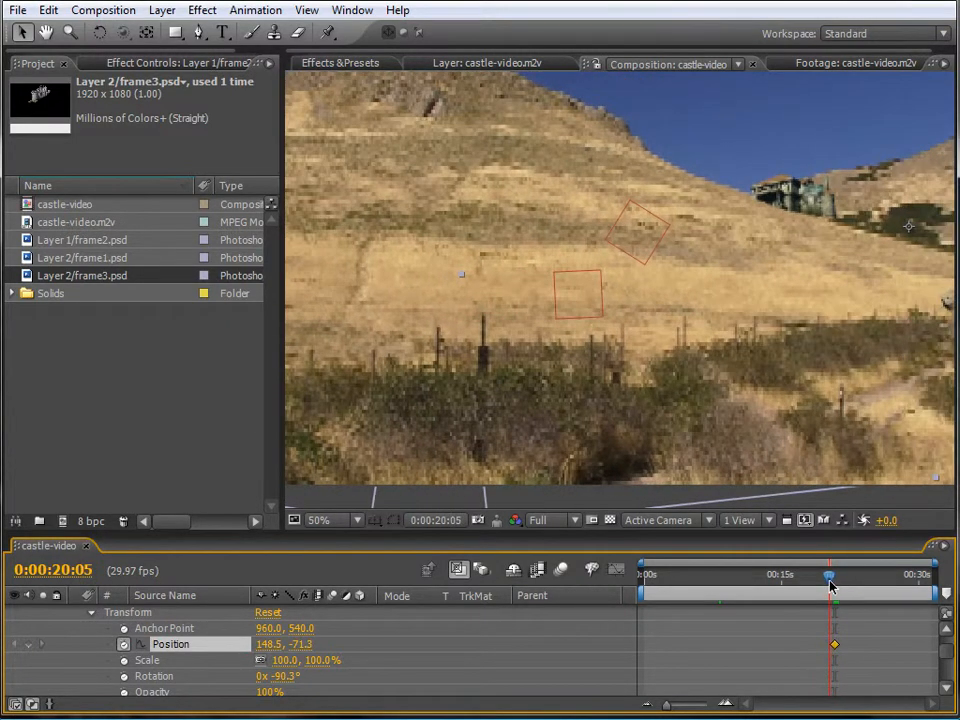
{"action": "left_click", "coordinate": [835, 645]}
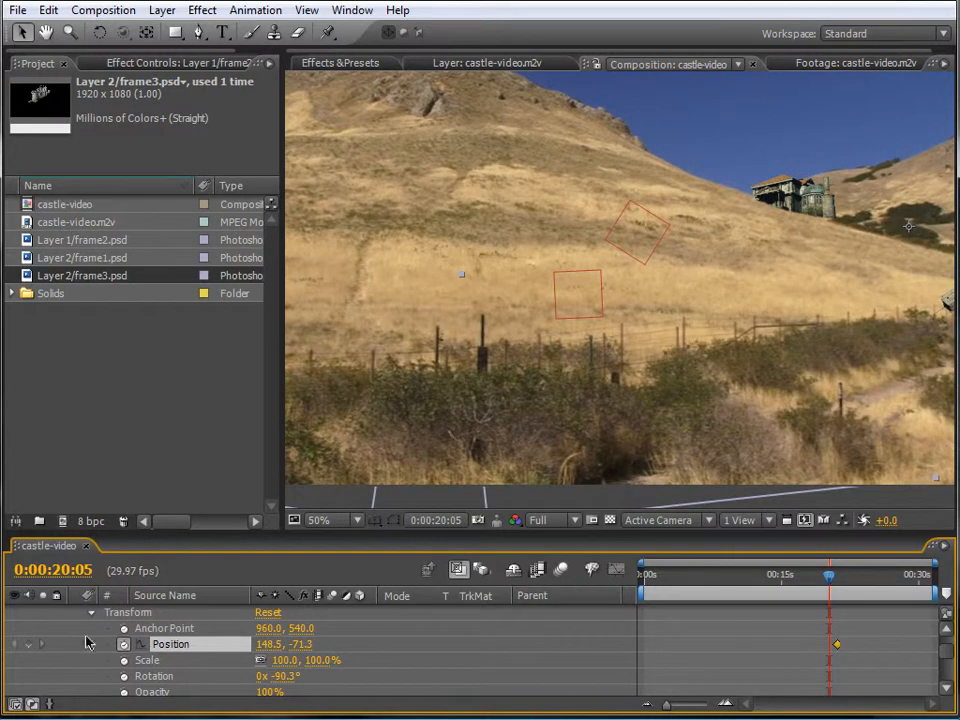
{"action": "left_click", "coordinate": [29, 645]}
{"action": "left_click", "coordinate": [43, 645]}
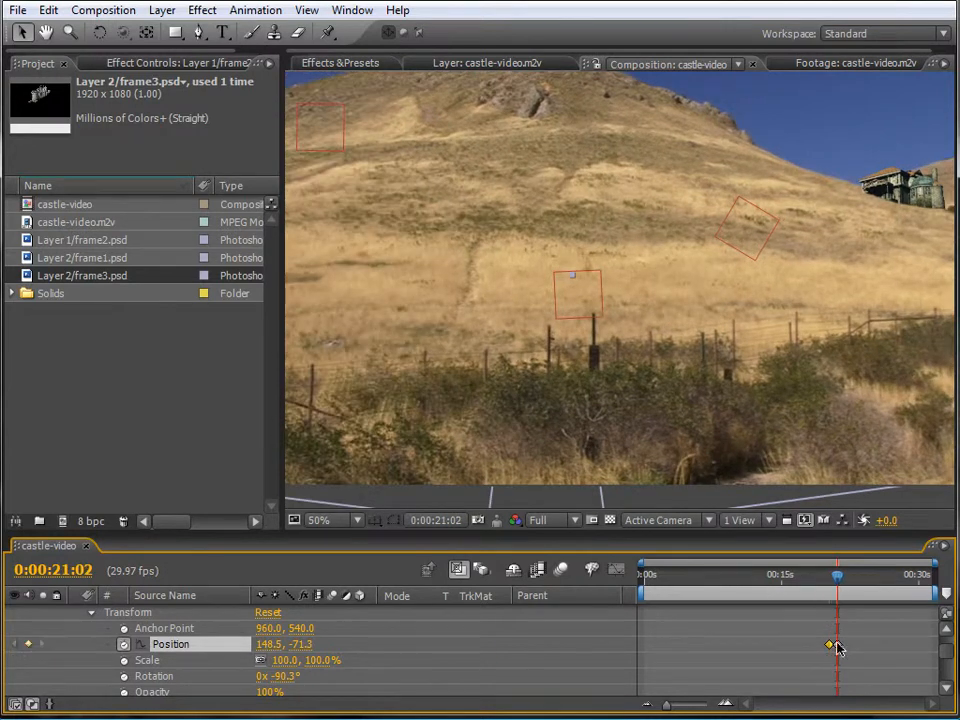
{"action": "left_click_drag", "start_coordinate": [840, 650], "coordinate": [845, 652]}
{"action": "left_click", "coordinate": [44, 646]}
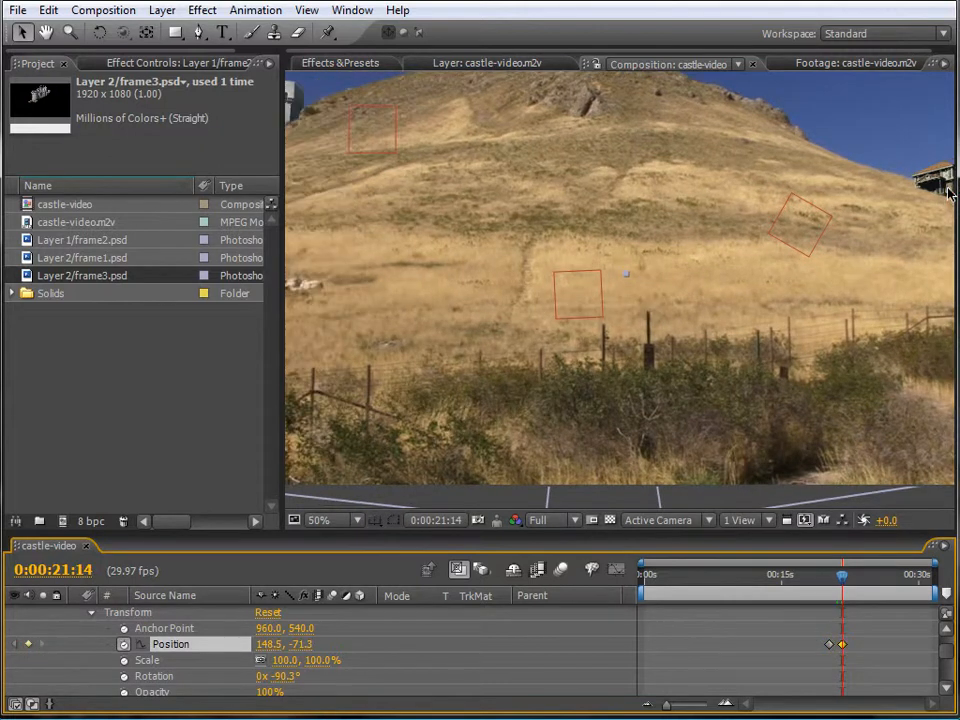
- Move the Layer 1/frame2.psd castle to Position 152.5, -113.2 at 0:00:21:14, check up to 0:00:22:10, and collapse the layer
{"action": "left_click_drag", "start_coordinate": [950, 190], "coordinate": [916, 196]}
{"action": "mouse_move", "coordinate": [845, 588]}
{"action": "left_mouse_down"}
{"action": "mouse_move", "coordinate": [829, 587]}
{"action": "mouse_move", "coordinate": [853, 581]}
{"action": "left_mouse_up"}
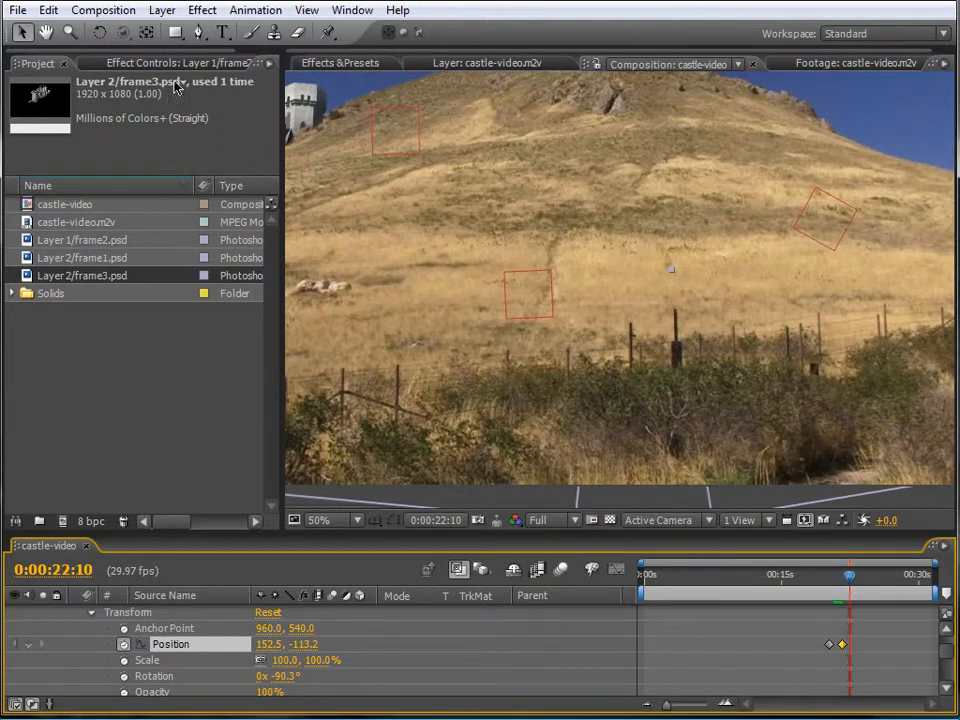
{"action": "scroll", "coordinate": [607, 287], "scroll_direction": "down", "scroll_amount": 2}
{"action": "scroll", "coordinate": [607, 287], "scroll_direction": "up", "scroll_amount": 2}
{"action": "scroll", "coordinate": [912, 652], "scroll_direction": "up", "scroll_amount": 2}
{"action": "left_click", "coordinate": [76, 662]}
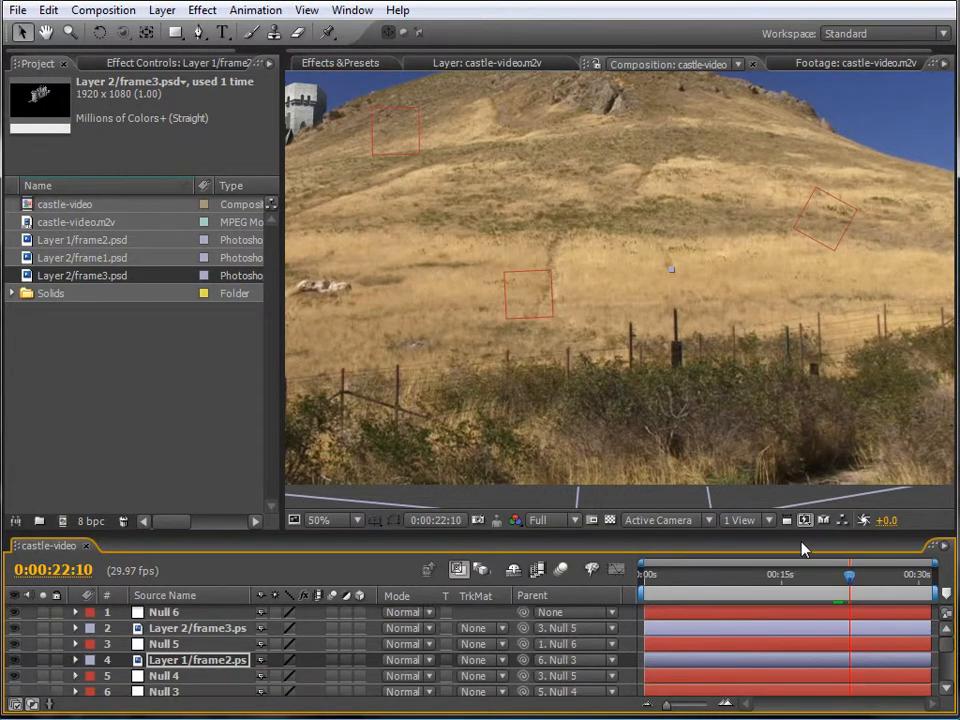
- Check how the castles follow the footage from 0:00:22:10 to 0:00:28:12 and back to 0:00:18:06
{"action": "left_click_drag", "start_coordinate": [851, 583], "coordinate": [911, 574]}
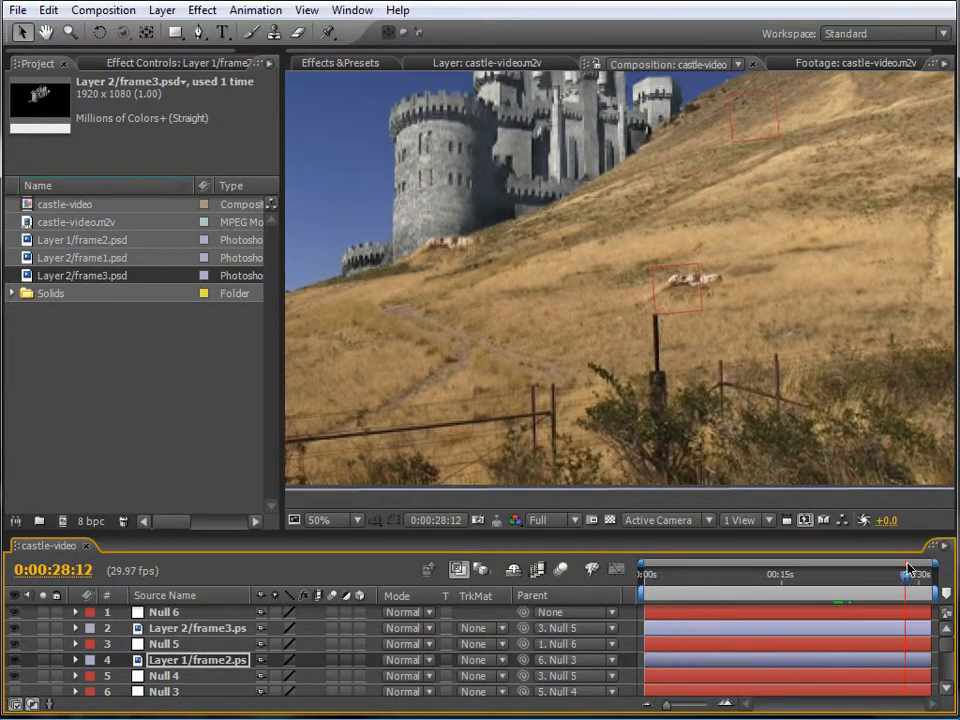
{"action": "scroll", "coordinate": [535, 183], "scroll_direction": "down", "scroll_amount": 1}
{"action": "scroll", "coordinate": [568, 265], "scroll_direction": "down", "scroll_amount": 1}
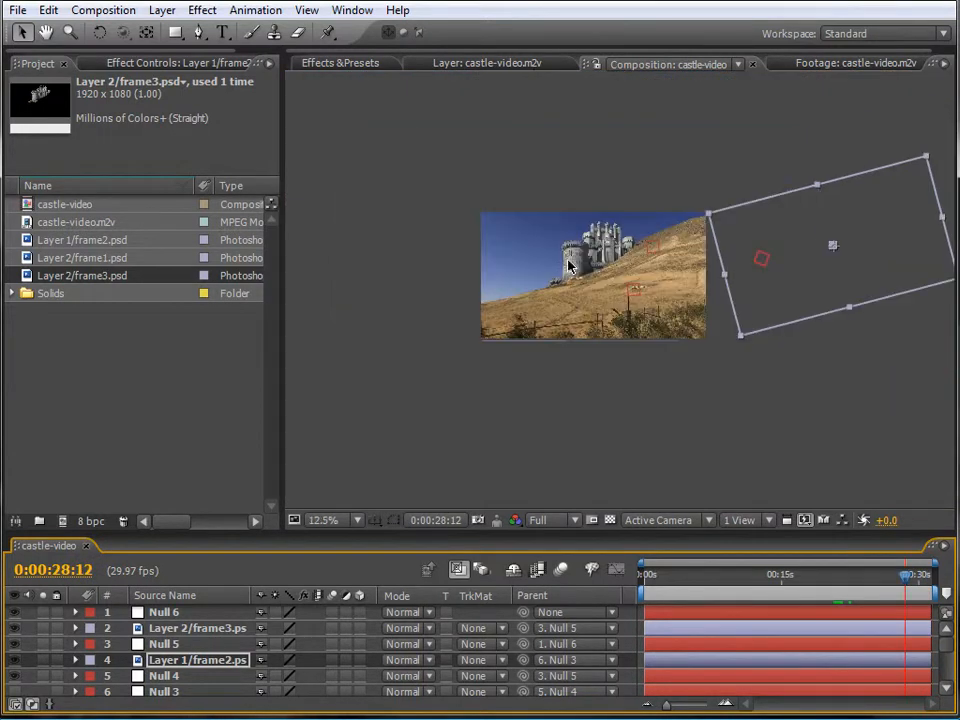
{"action": "scroll", "coordinate": [517, 290], "scroll_direction": "up", "scroll_amount": 1}
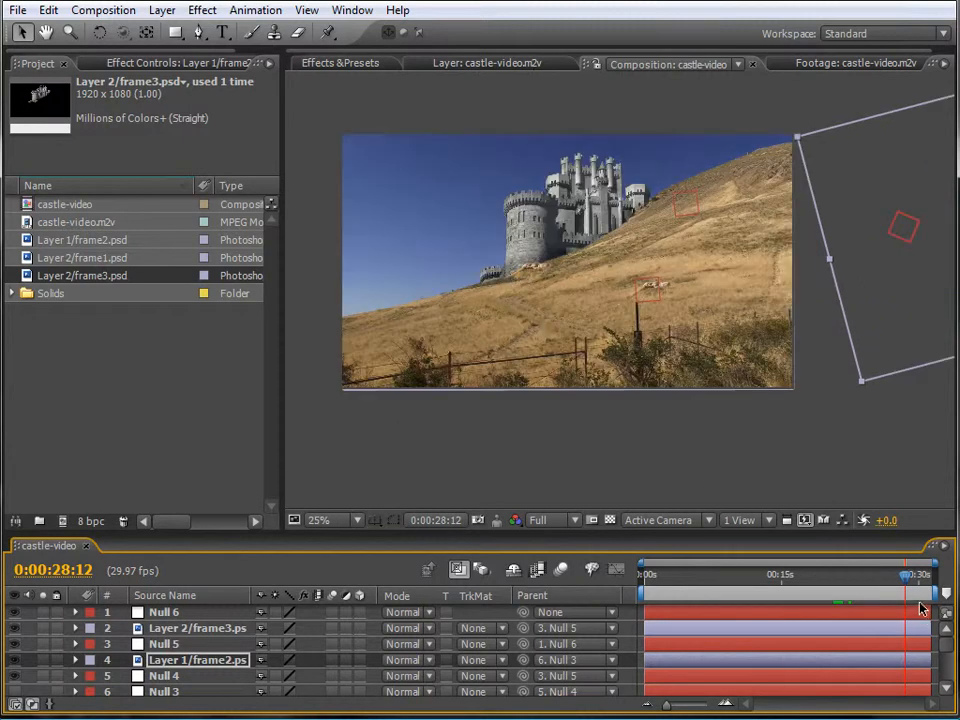
{"action": "left_click_drag", "start_coordinate": [907, 578], "coordinate": [811, 589]}
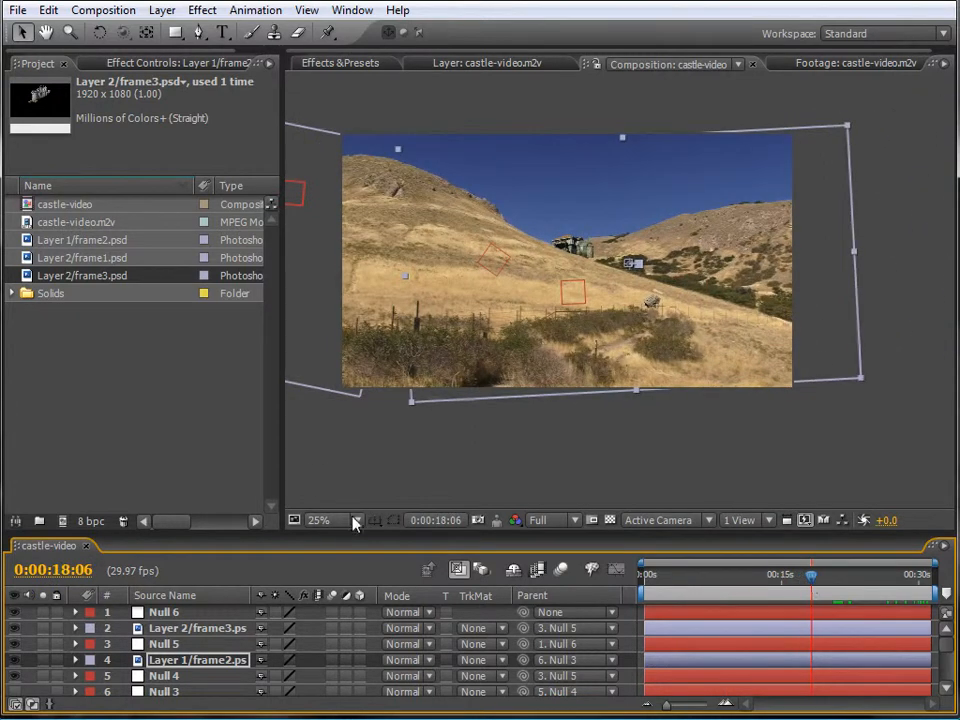
- Create an adjustment layer above Null 6, at the top of the castle-video composition
{"action": "left_click", "coordinate": [208, 613]}
{"action": "left_click", "coordinate": [164, 11]}
{"action": "mouse_move", "coordinate": [182, 30]}
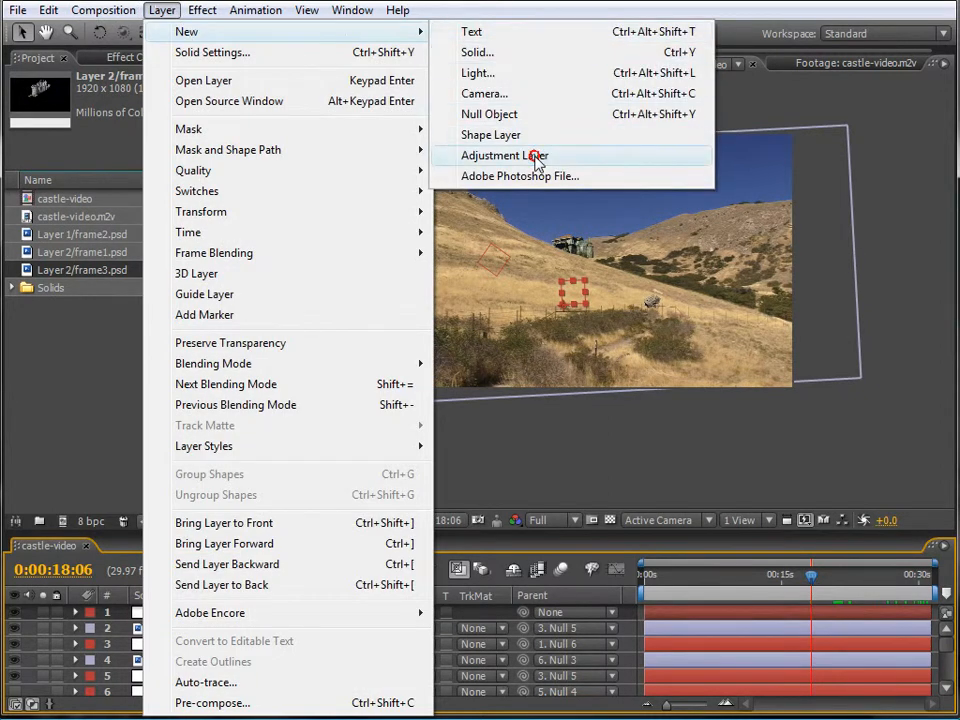
{"action": "left_click", "coordinate": [538, 158]}
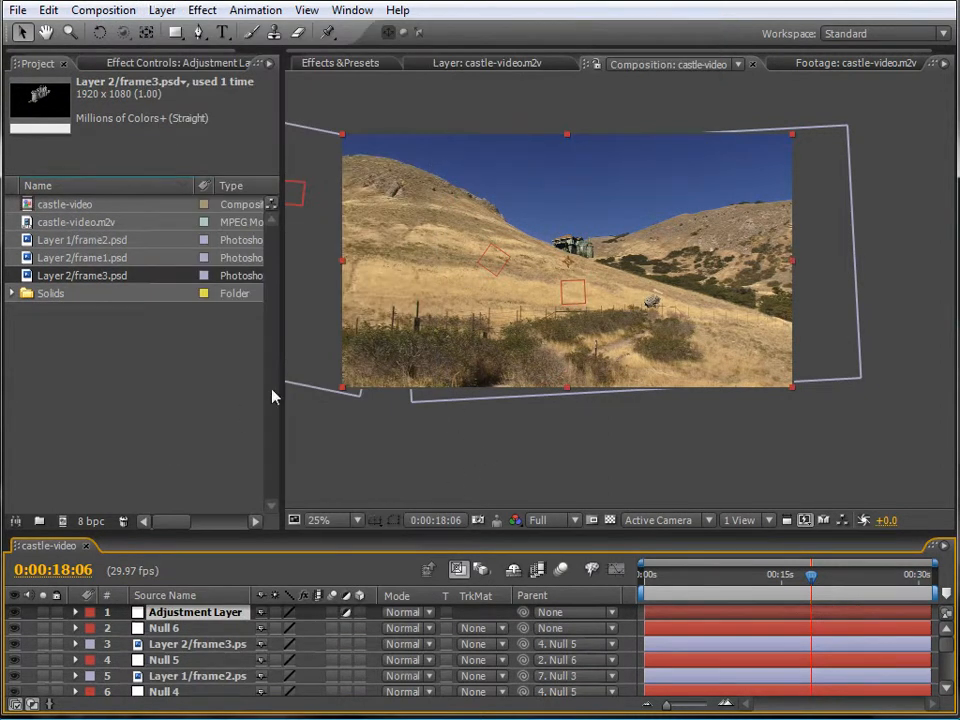
- Apply the Levels effect from the Color Correction group to the adjustment layer
{"action": "left_click", "coordinate": [202, 10]}
{"action": "mouse_move", "coordinate": [255, 10]}
{"action": "mouse_move", "coordinate": [205, 10]}
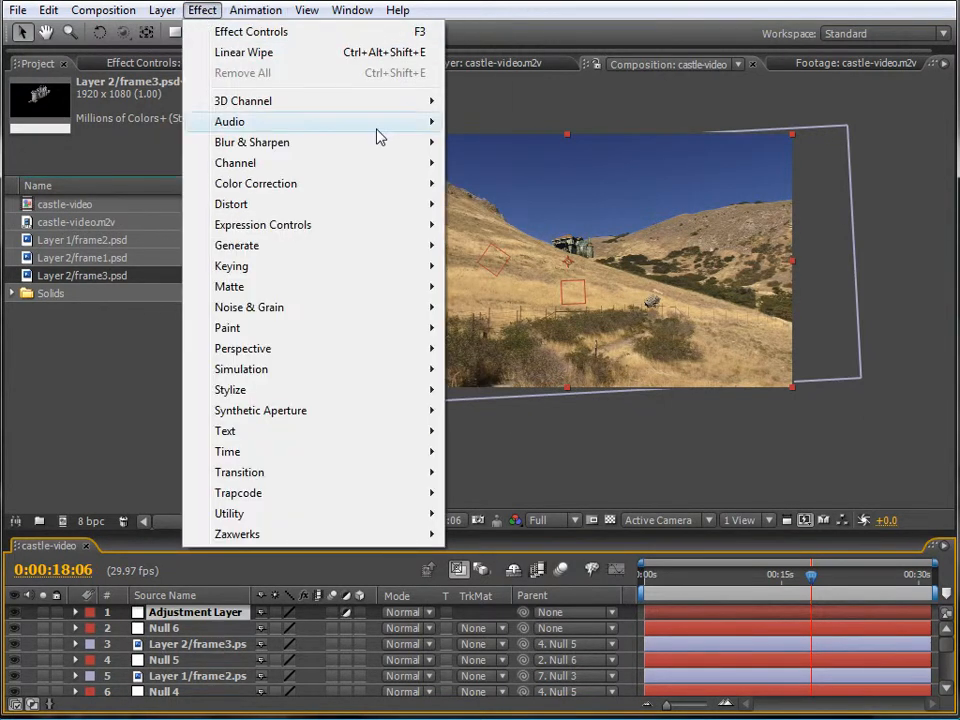
{"action": "mouse_move", "coordinate": [377, 129]}
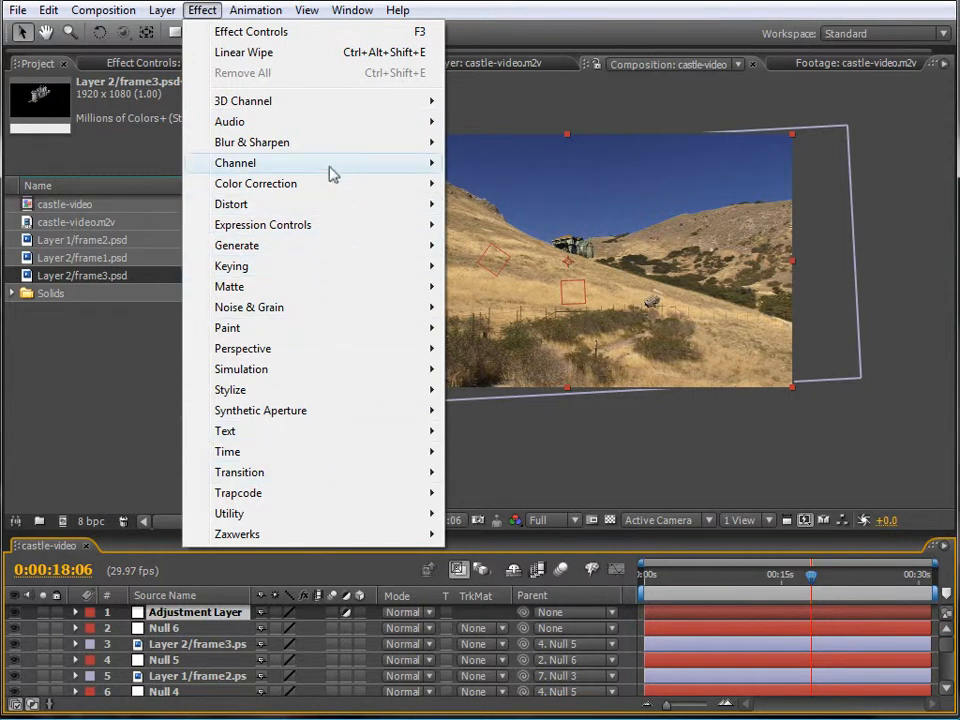
{"action": "mouse_move", "coordinate": [332, 182]}
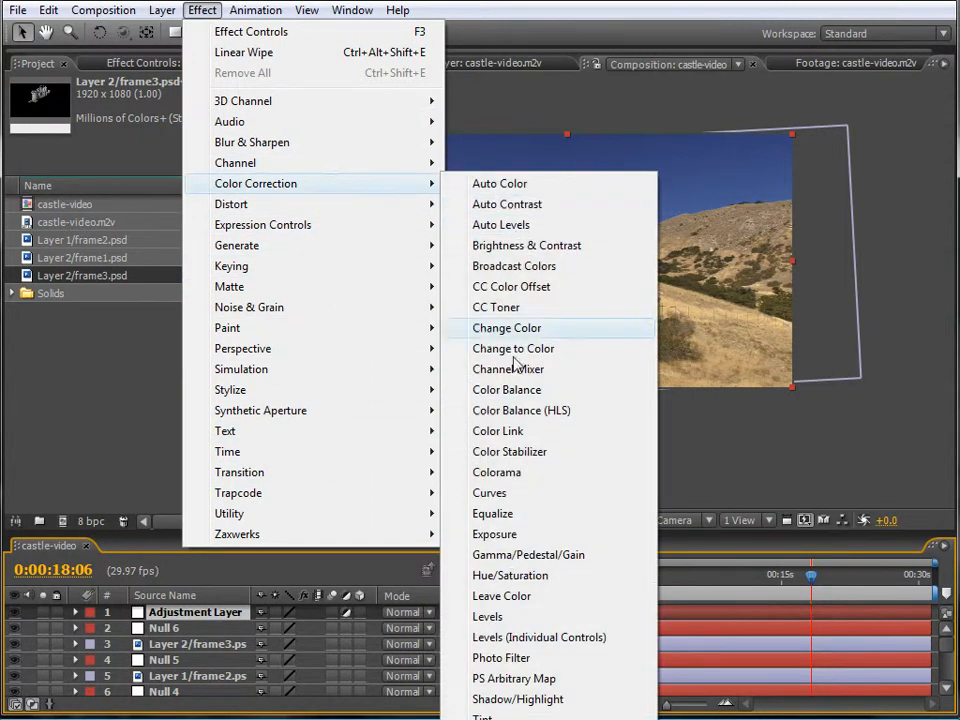
{"action": "left_click", "coordinate": [547, 617]}
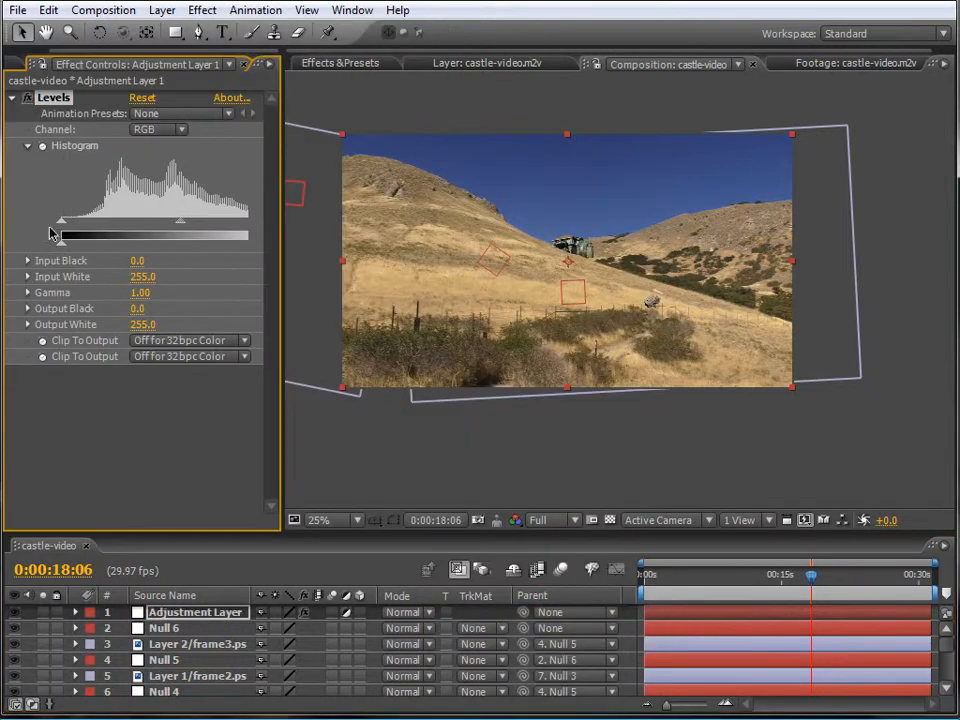
- Set the RGB Input Black of Levels to 17, judging the contrast at 0:00:00:00
{"action": "left_click_drag", "start_coordinate": [60, 228], "coordinate": [86, 231]}
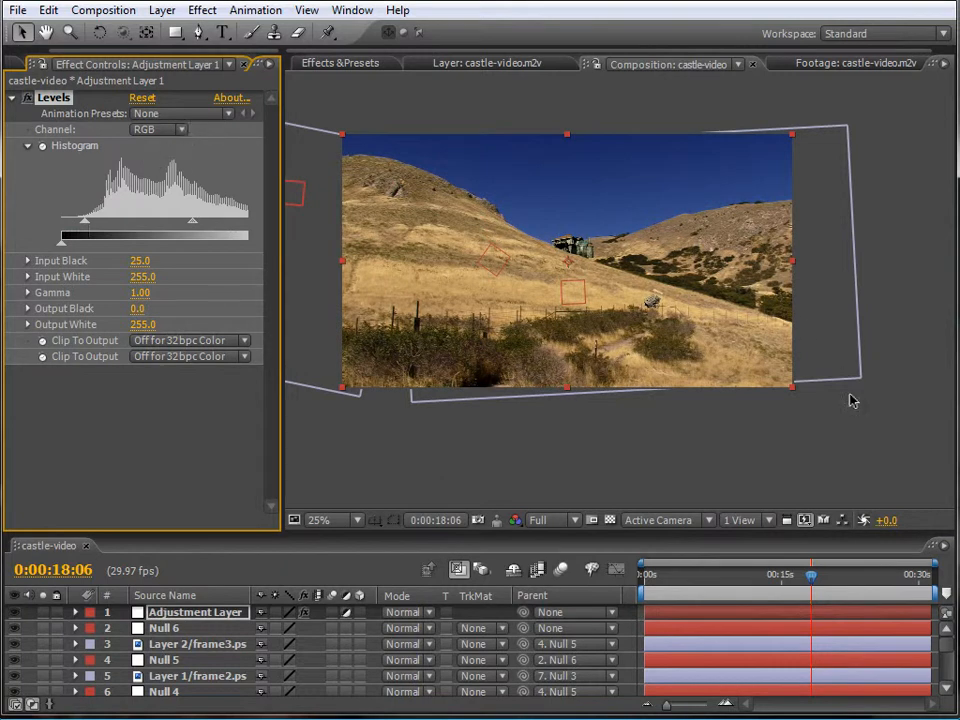
{"action": "left_click_drag", "start_coordinate": [808, 574], "coordinate": [655, 588]}
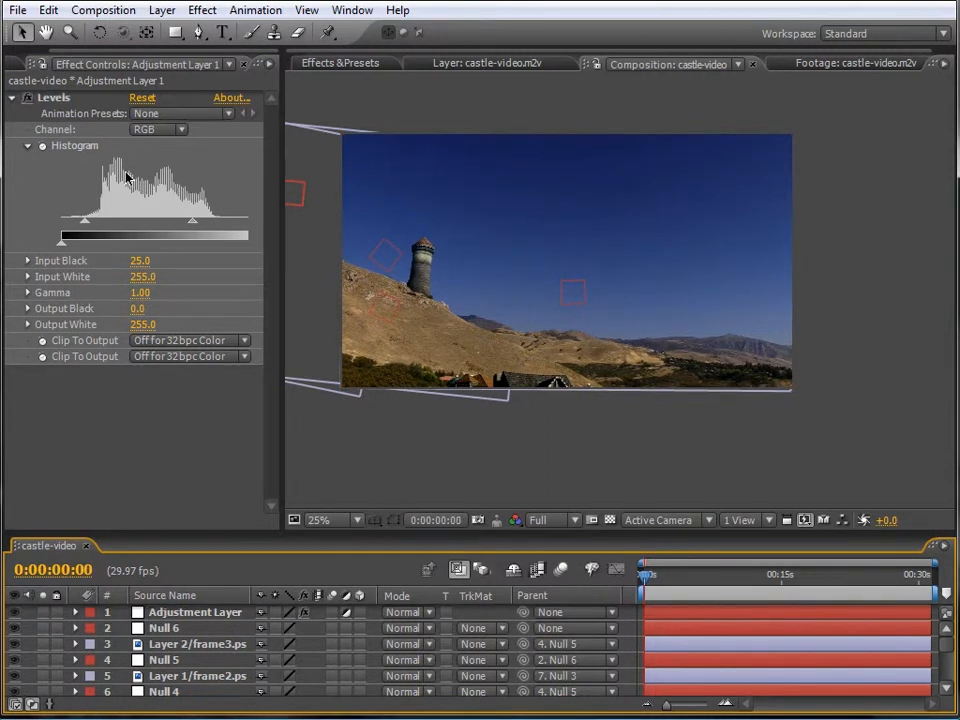
{"action": "left_click_drag", "start_coordinate": [89, 222], "coordinate": [78, 226]}
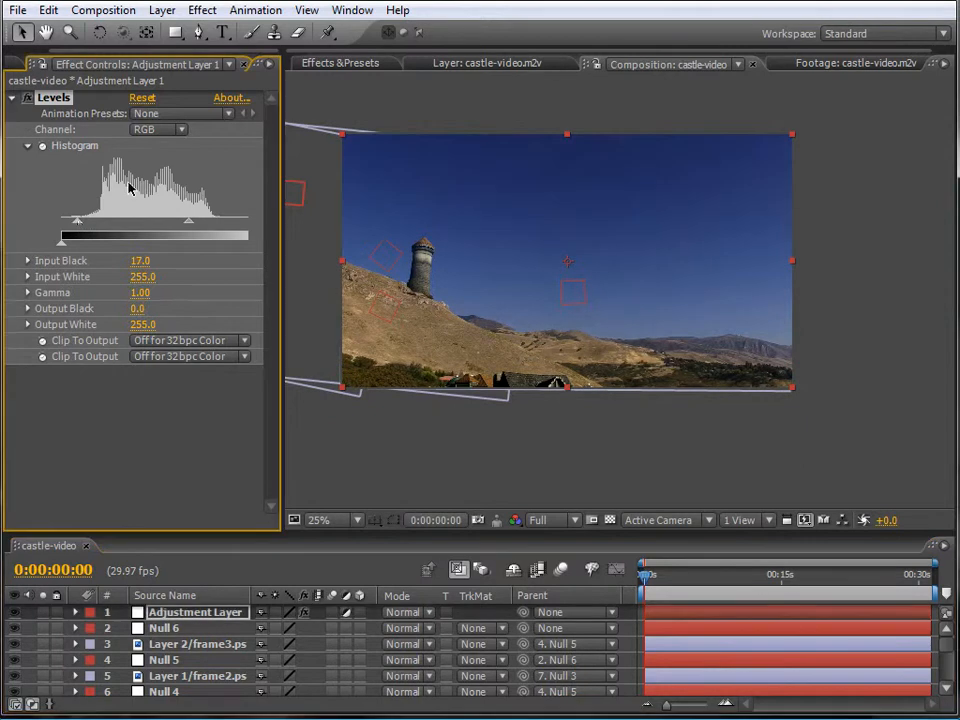
- Set the Red Gamma to 0.97 and the Blue Input Black to 15 in Levels
{"action": "left_click", "coordinate": [181, 129]}
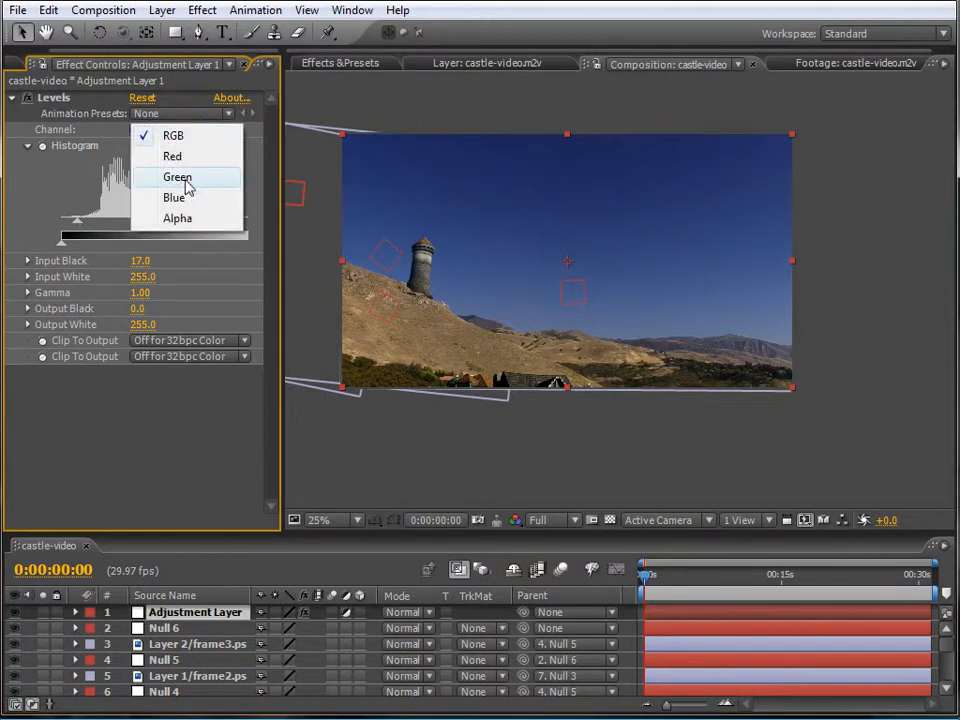
{"action": "left_click", "coordinate": [172, 156]}
{"action": "mouse_move", "coordinate": [179, 226]}
{"action": "left_mouse_down"}
{"action": "mouse_move", "coordinate": [166, 226]}
{"action": "mouse_move", "coordinate": [188, 222]}
{"action": "left_mouse_up"}
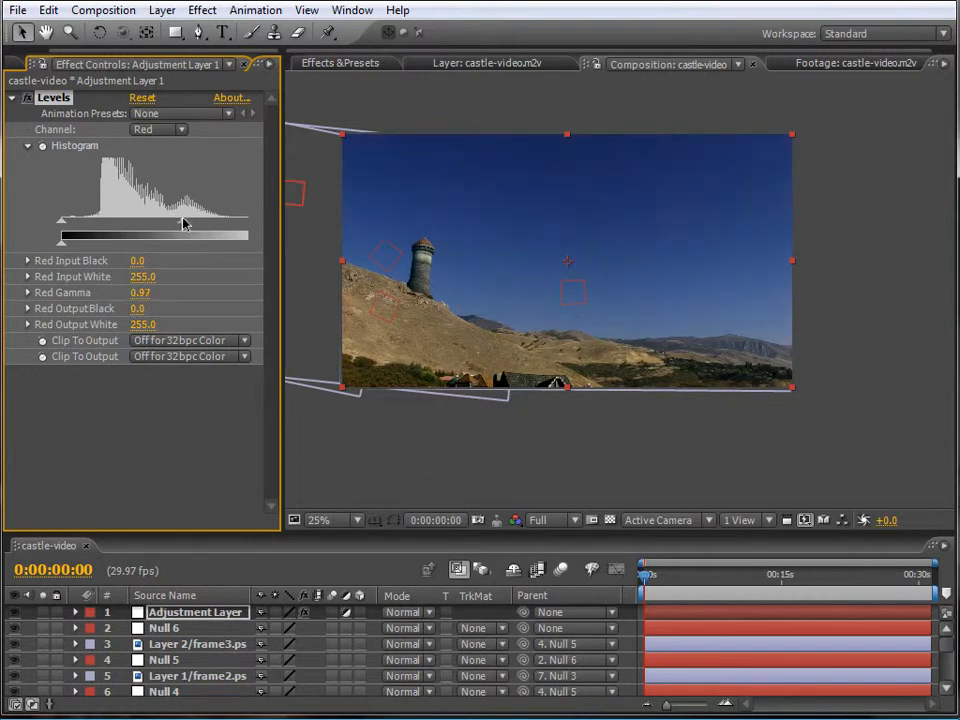
{"action": "left_click", "coordinate": [179, 129]}
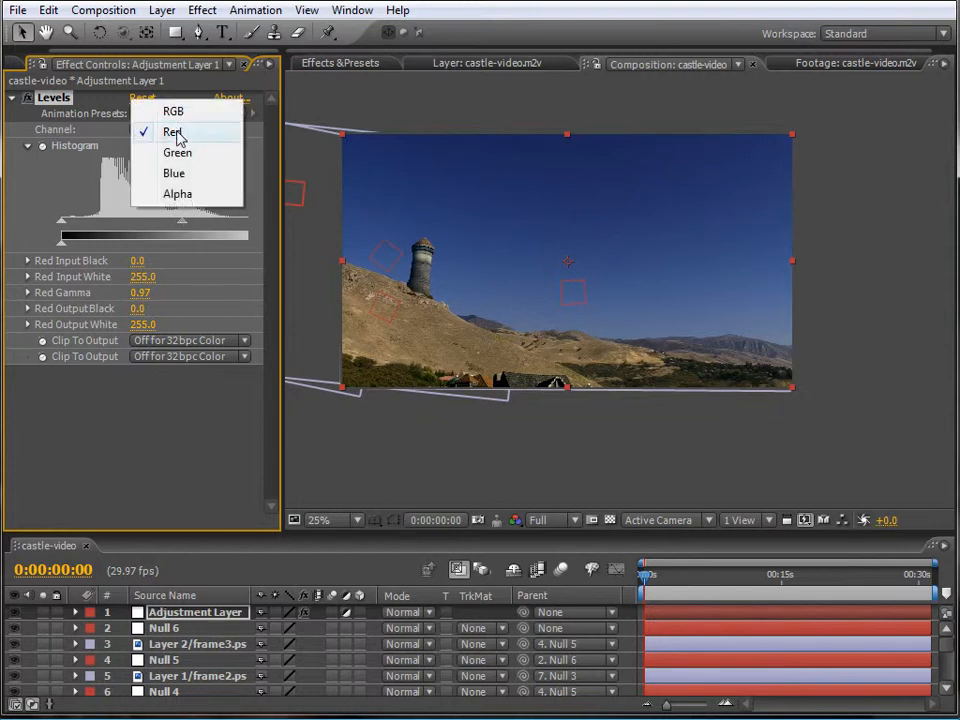
{"action": "left_click", "coordinate": [178, 169]}
{"action": "mouse_move", "coordinate": [64, 226]}
{"action": "left_mouse_down"}
{"action": "mouse_move", "coordinate": [94, 226]}
{"action": "mouse_move", "coordinate": [75, 222]}
{"action": "left_mouse_up"}
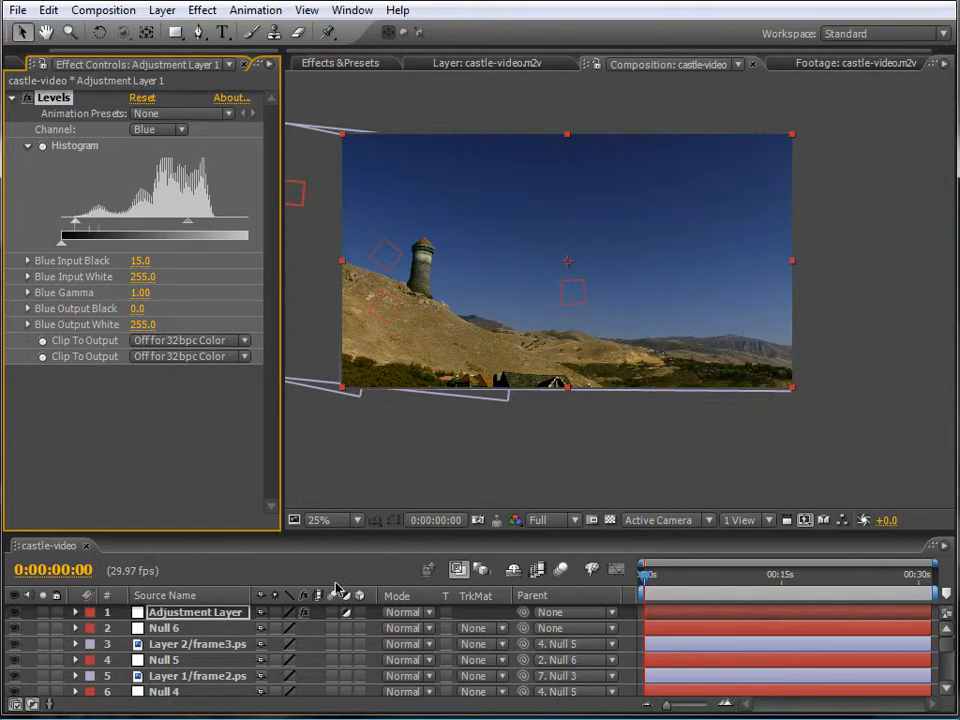
- Create a black 1920 x 1080 solid above the adjustment layer
{"action": "left_click", "coordinate": [132, 12]}
{"action": "mouse_move", "coordinate": [158, 18]}
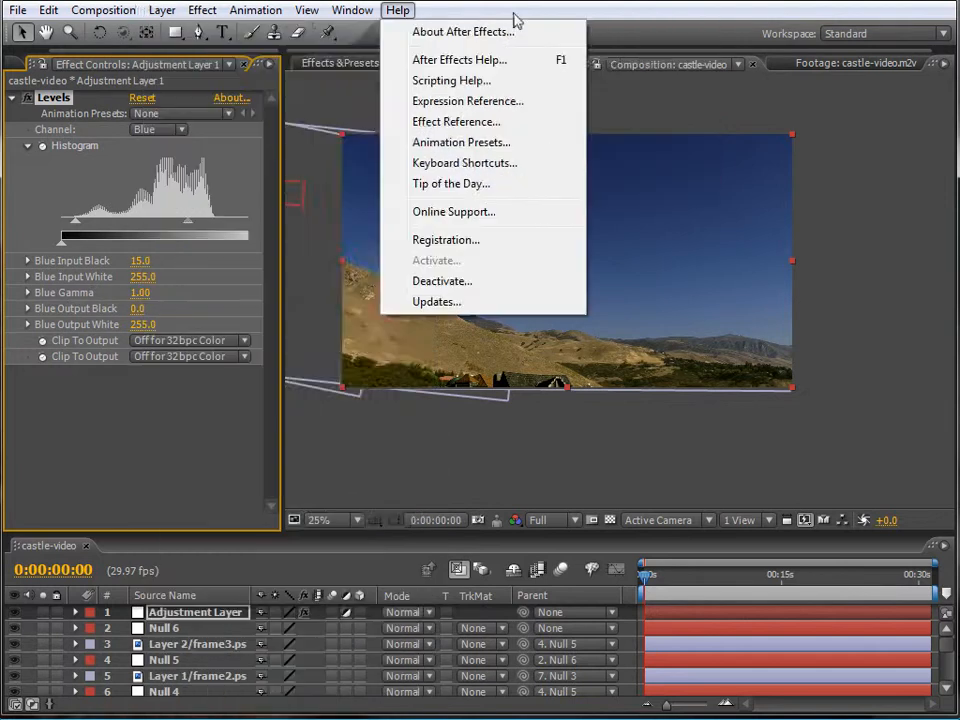
{"action": "mouse_move", "coordinate": [188, 33]}
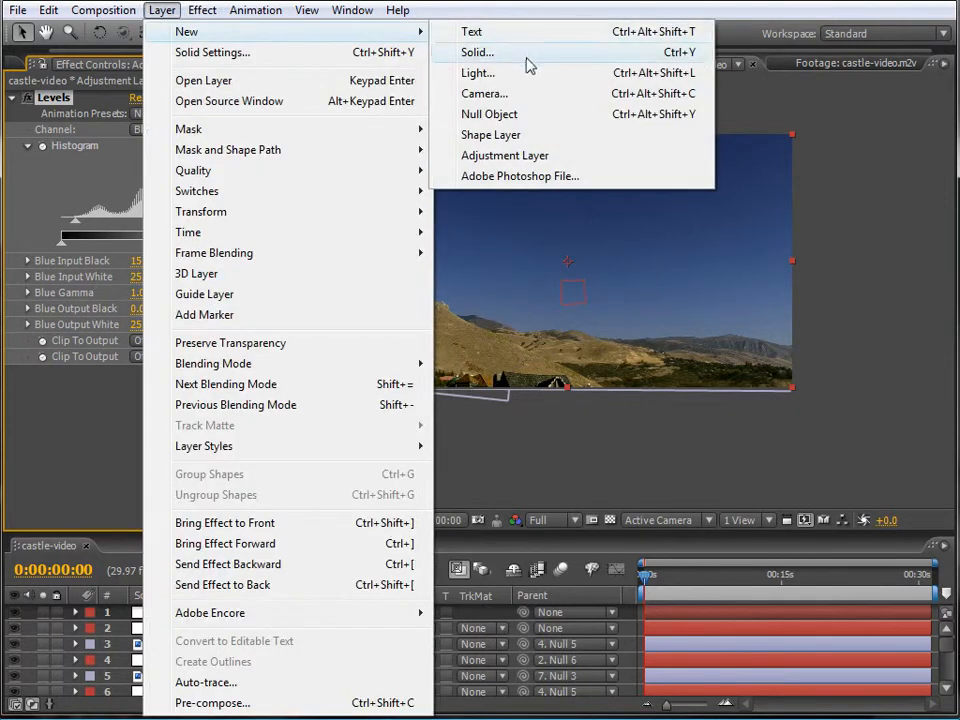
{"action": "left_click", "coordinate": [508, 52]}
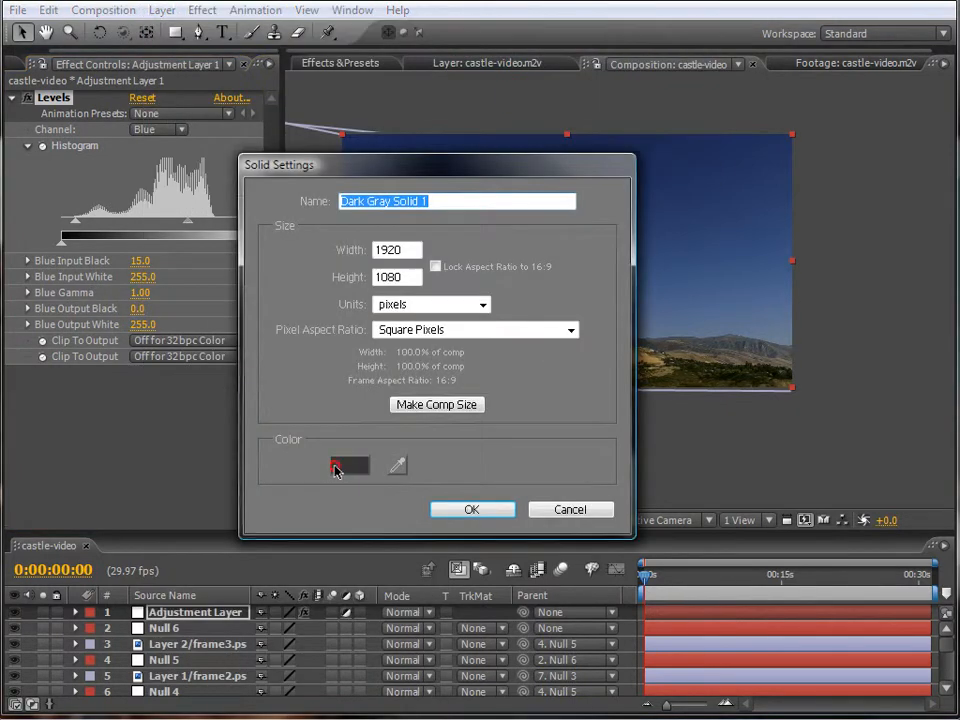
{"action": "left_click", "coordinate": [340, 467]}
{"action": "left_click", "coordinate": [712, 318]}
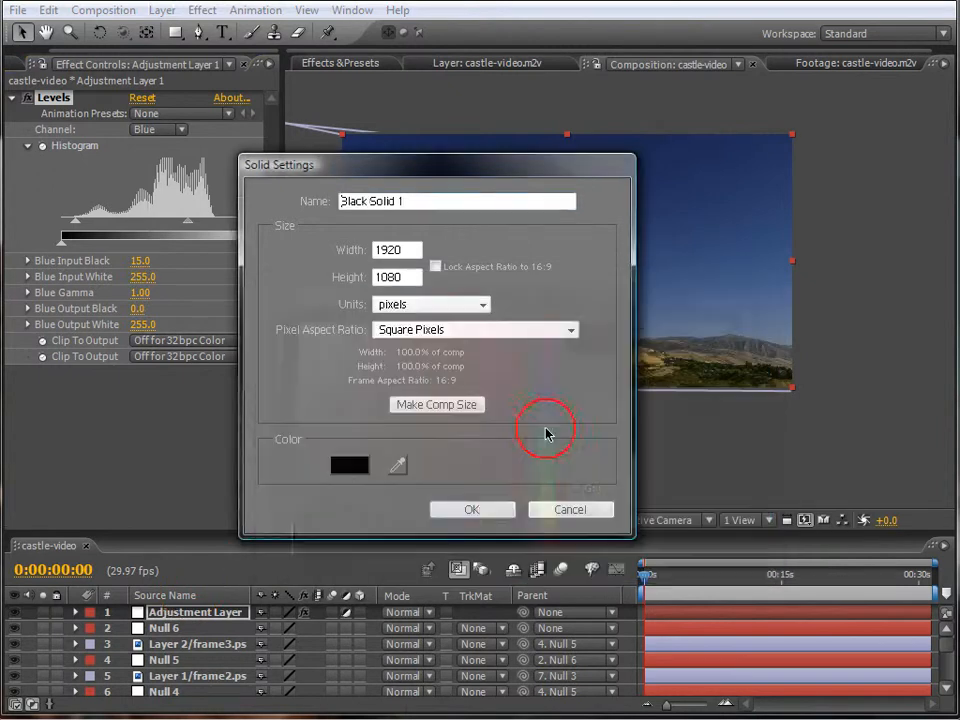
{"action": "left_click", "coordinate": [491, 509]}
- Add an elliptical mask spanning the full frame to the black solid
{"action": "left_click", "coordinate": [180, 32]}
{"action": "left_click_drag", "start_coordinate": [175, 32], "coordinate": [252, 79]}
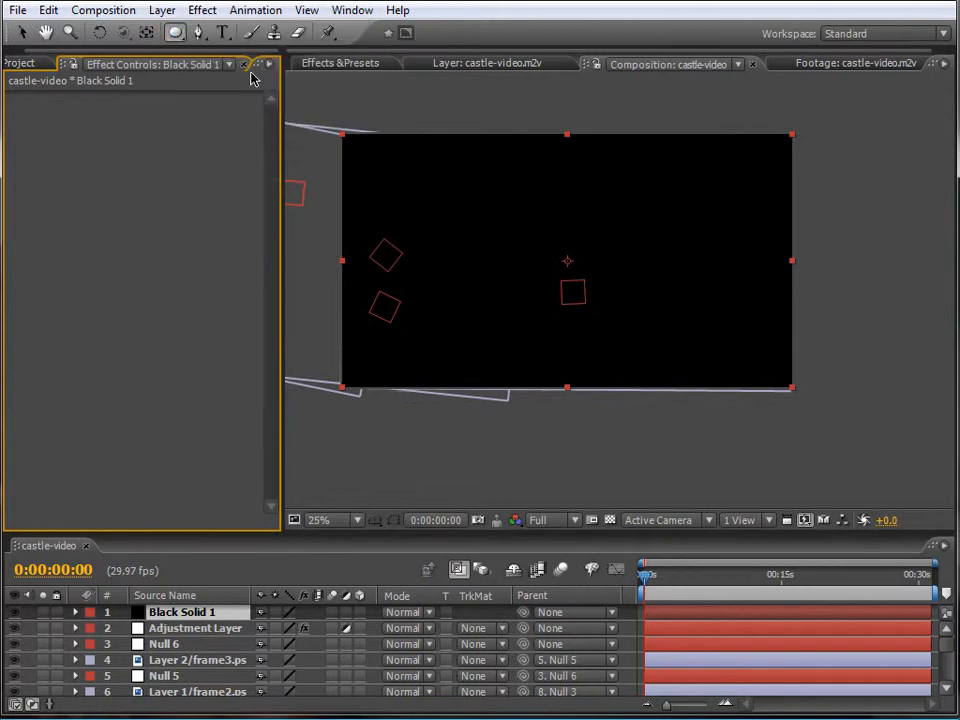
{"action": "left_click_drag", "start_coordinate": [340, 165], "coordinate": [792, 387]}
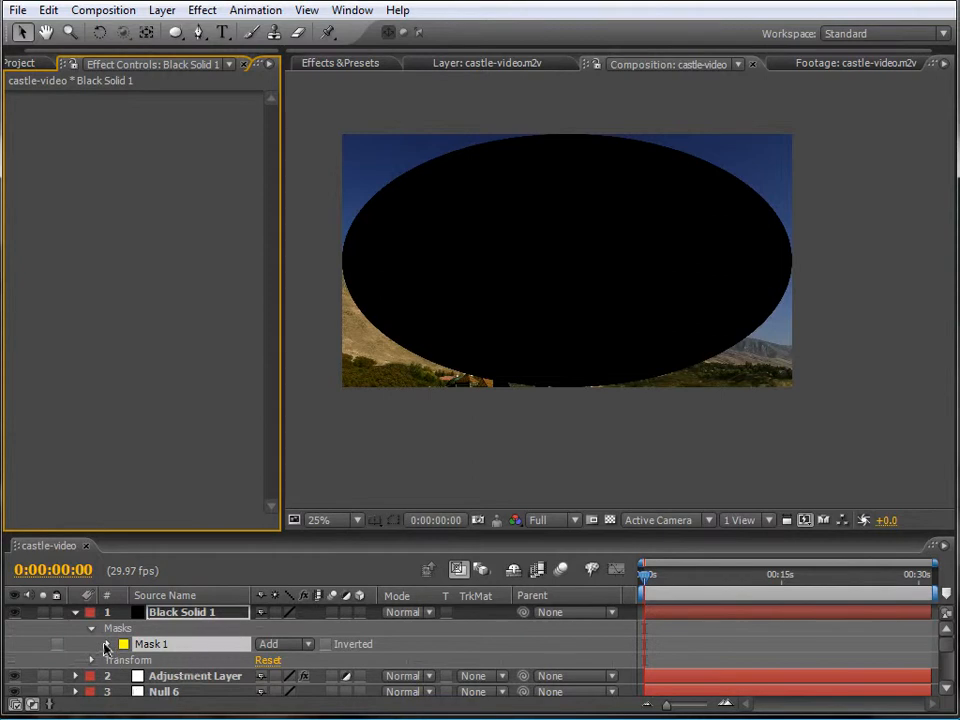
- Switch Mask 1 of the black solid to Subtract and set its feather to 393 pixels
{"action": "left_click", "coordinate": [106, 645]}
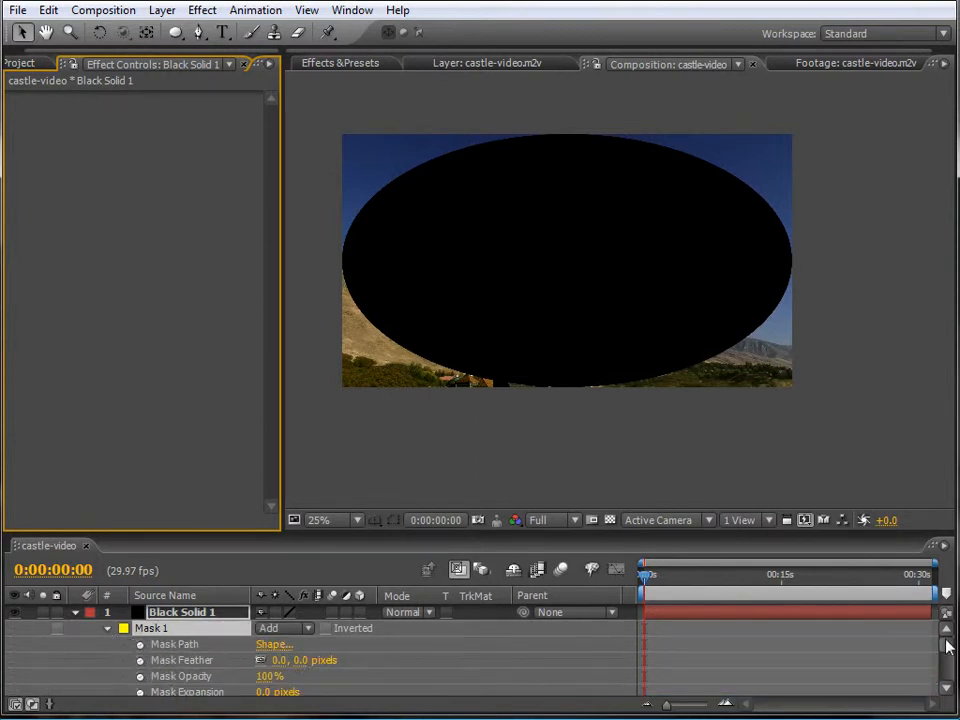
{"action": "scroll", "coordinate": [946, 646], "scroll_direction": "down", "scroll_amount": 3}
{"action": "scroll", "coordinate": [600, 655], "scroll_direction": "up", "scroll_amount": 3}
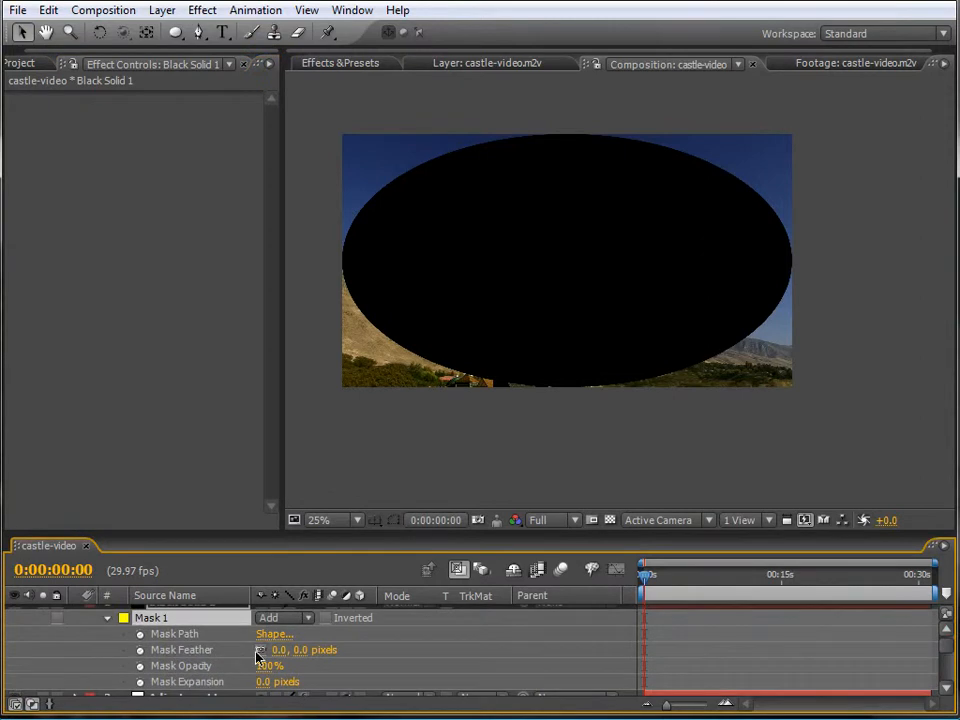
{"action": "left_click", "coordinate": [309, 619]}
{"action": "left_click", "coordinate": [313, 641]}
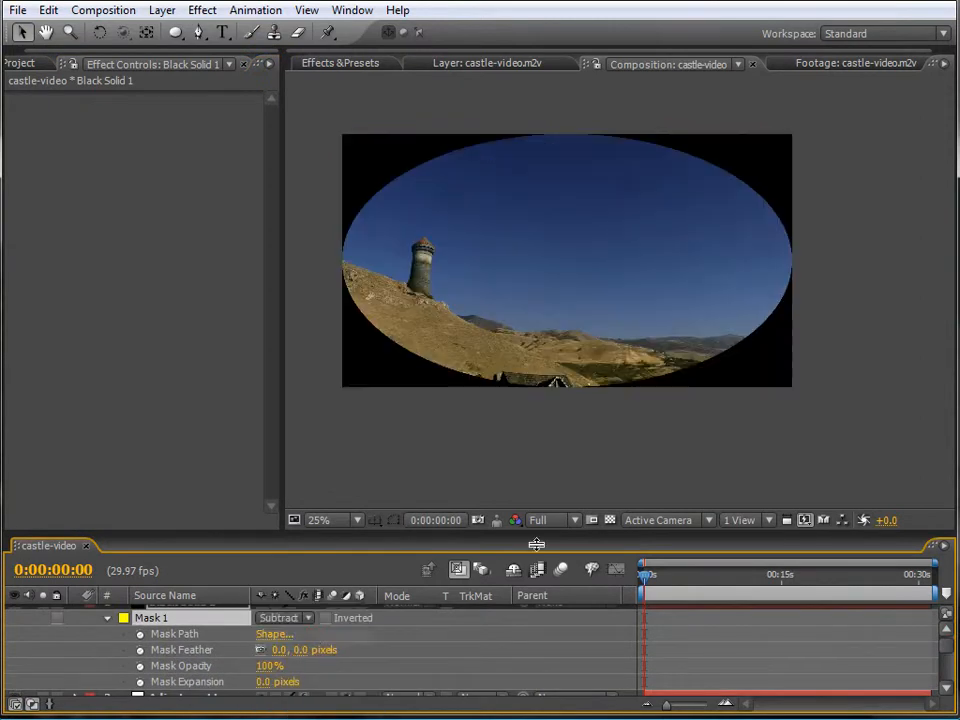
{"action": "left_click_drag", "start_coordinate": [276, 650], "coordinate": [632, 661]}
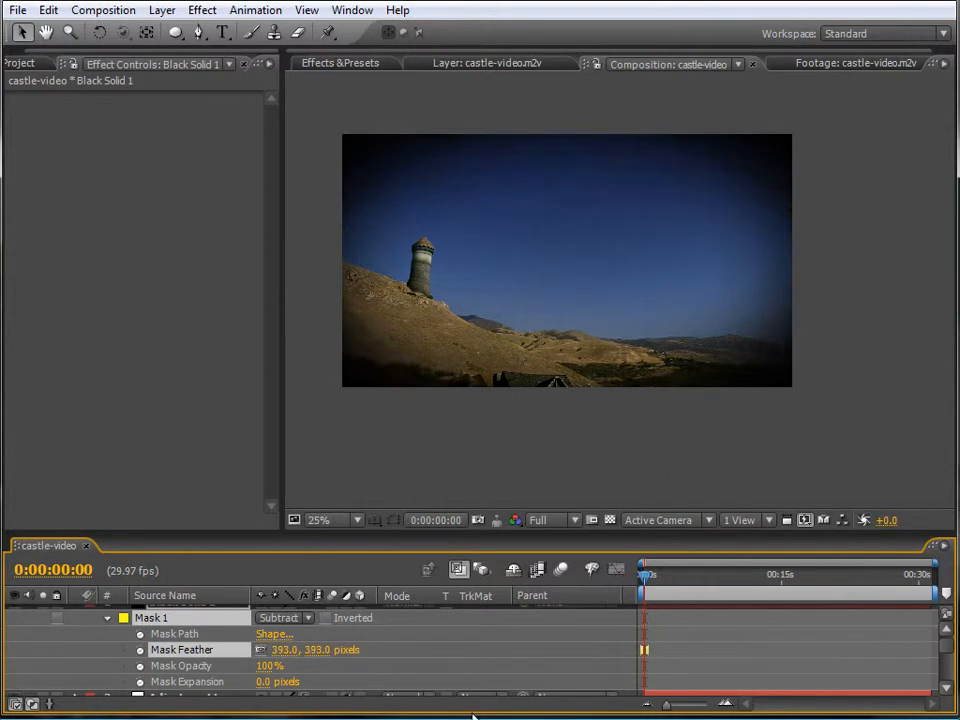
- Set Mask 1's opacity to 18% and feather to 362 pixels, and check the vignette through the footage, ending at 0:00:13:08
{"action": "left_click_drag", "start_coordinate": [948, 650], "coordinate": [949, 658]}
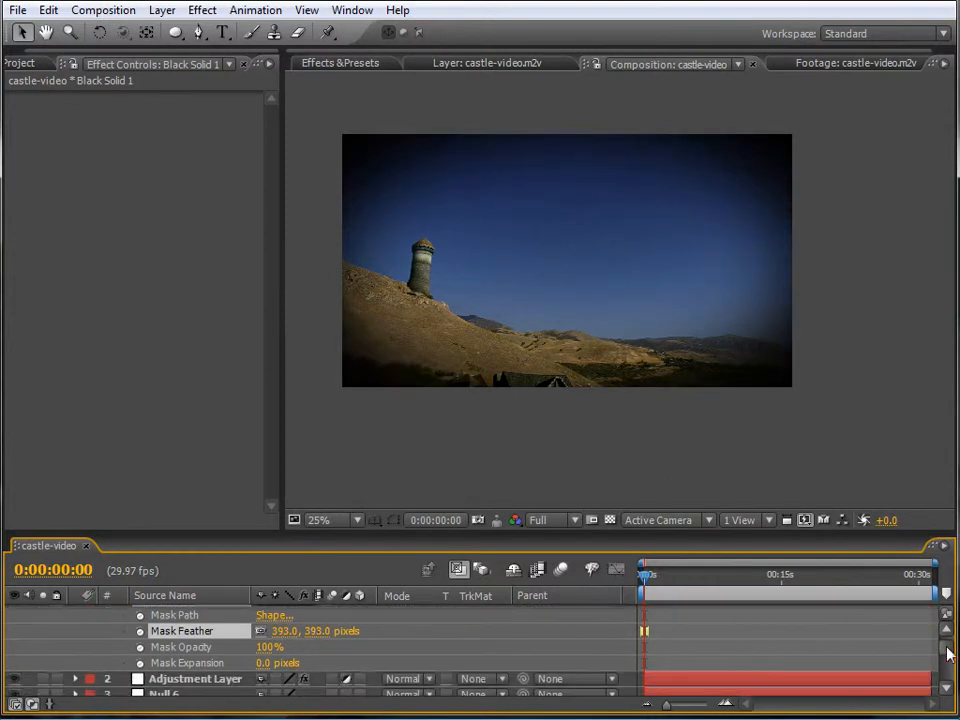
{"action": "left_click_drag", "start_coordinate": [268, 647], "coordinate": [186, 647]}
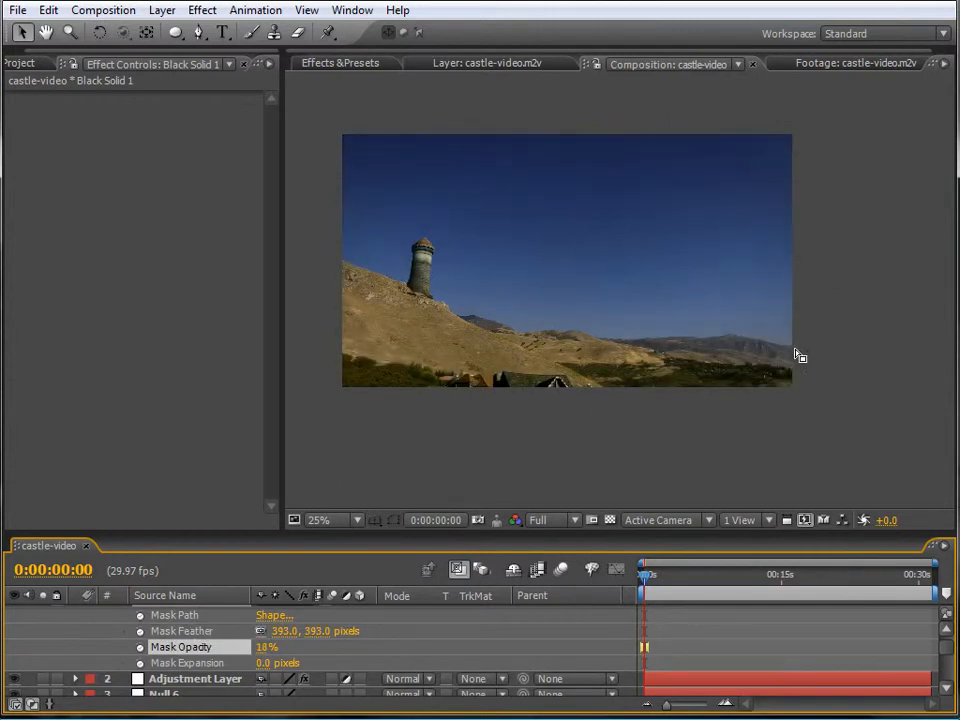
{"action": "left_click_drag", "start_coordinate": [321, 634], "coordinate": [306, 632]}
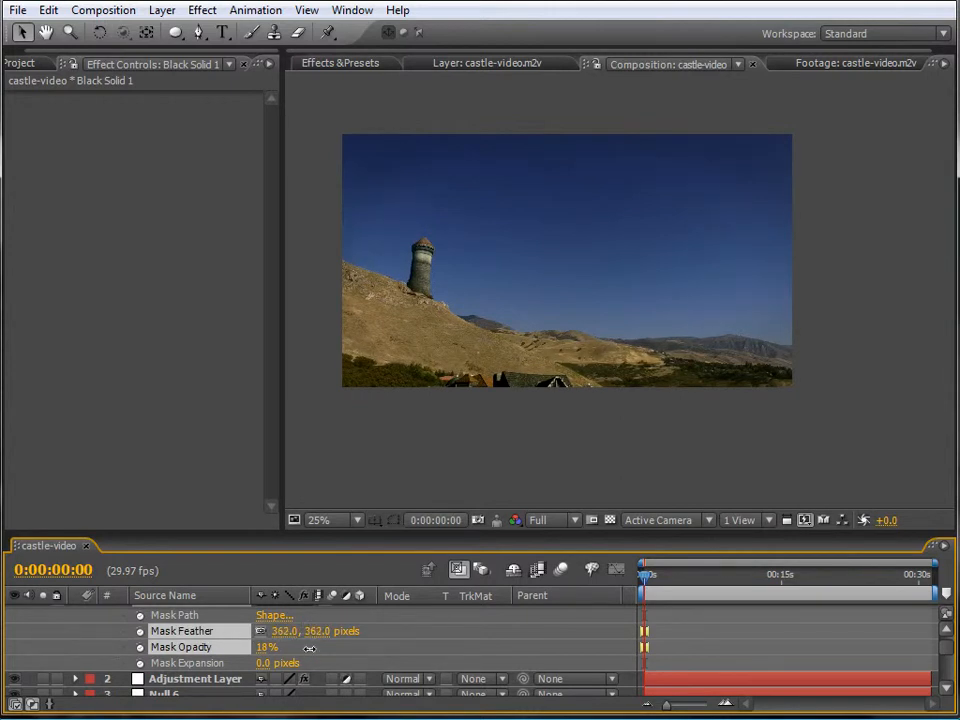
{"action": "left_click_drag", "start_coordinate": [310, 648], "coordinate": [326, 648]}
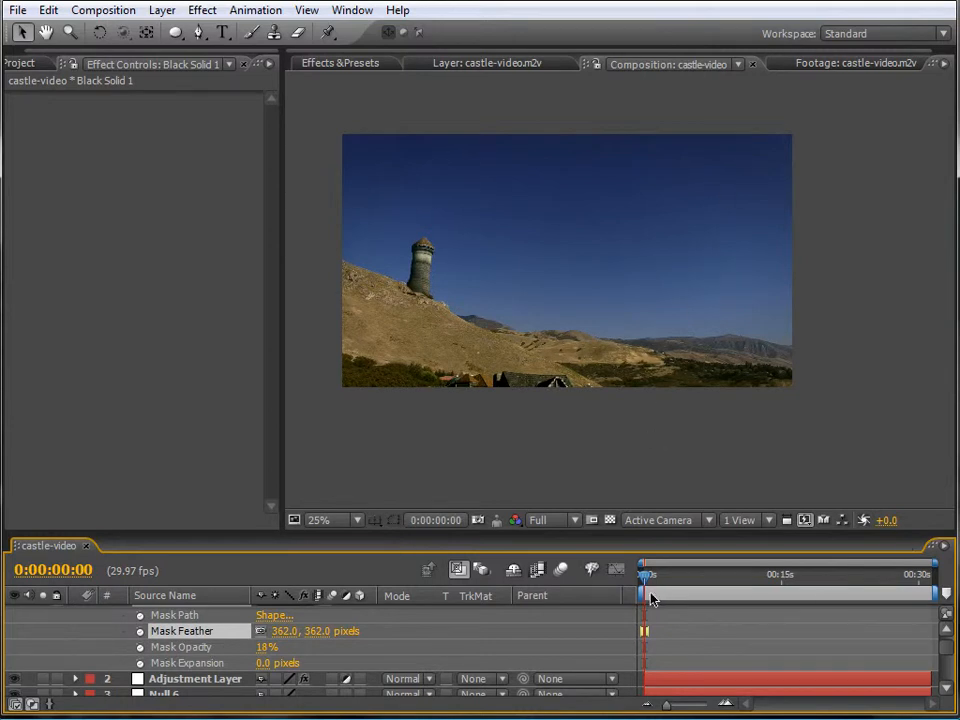
{"action": "left_click_drag", "start_coordinate": [647, 585], "coordinate": [838, 594]}
{"action": "left_click_drag", "start_coordinate": [860, 595], "coordinate": [770, 598]}
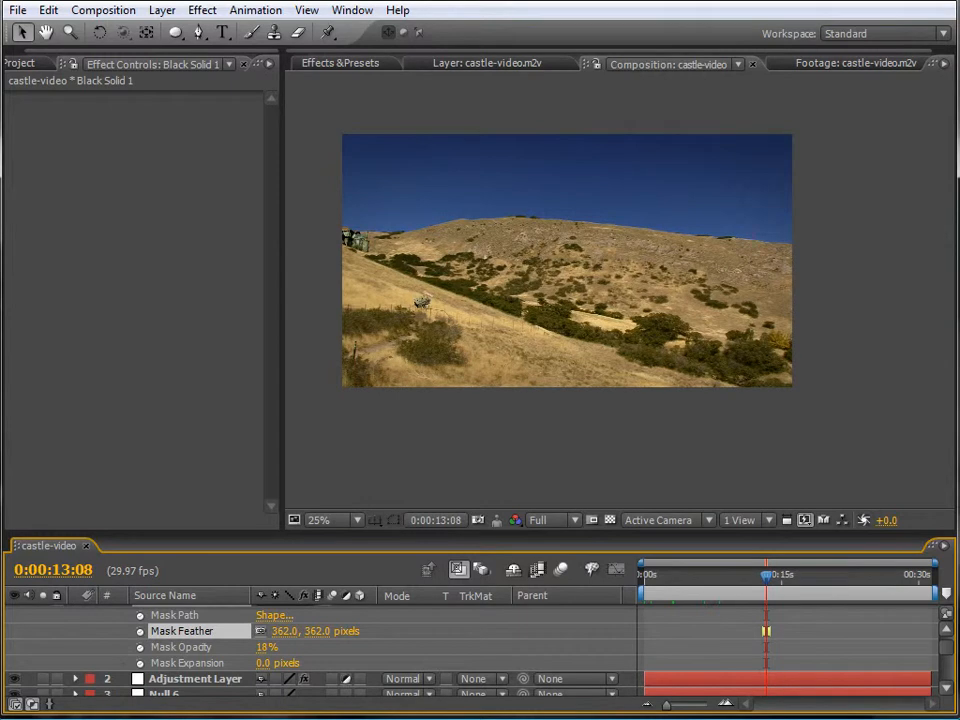
{"action": "left_click", "coordinate": [96, 33]}
{"action": "left_click", "coordinate": [94, 11]}
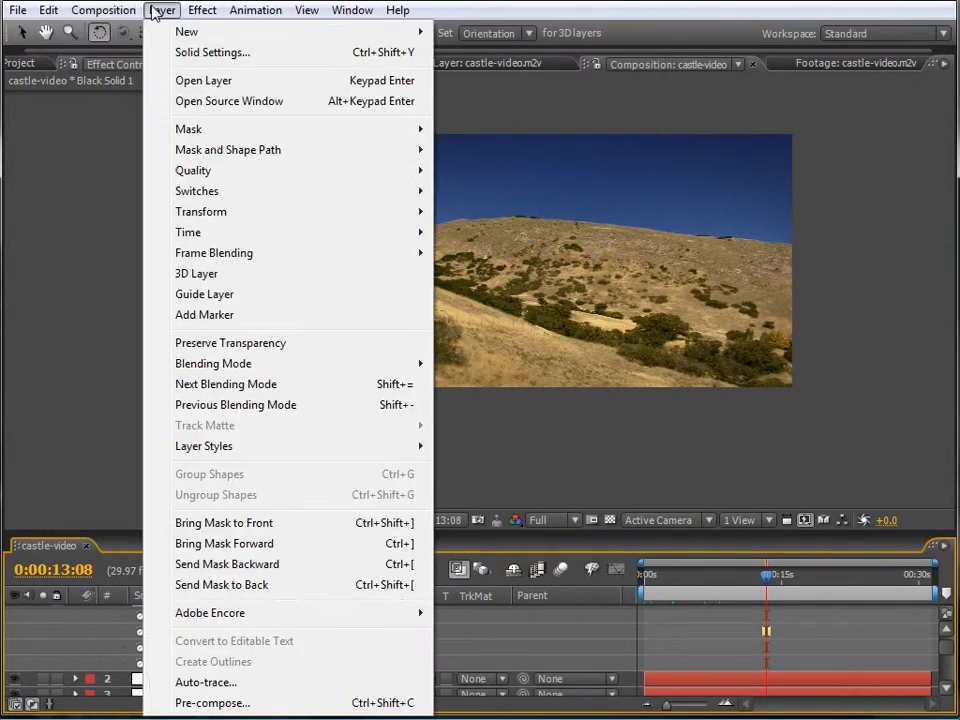
{"action": "mouse_move", "coordinate": [172, 13]}
{"action": "mouse_move", "coordinate": [136, 19]}
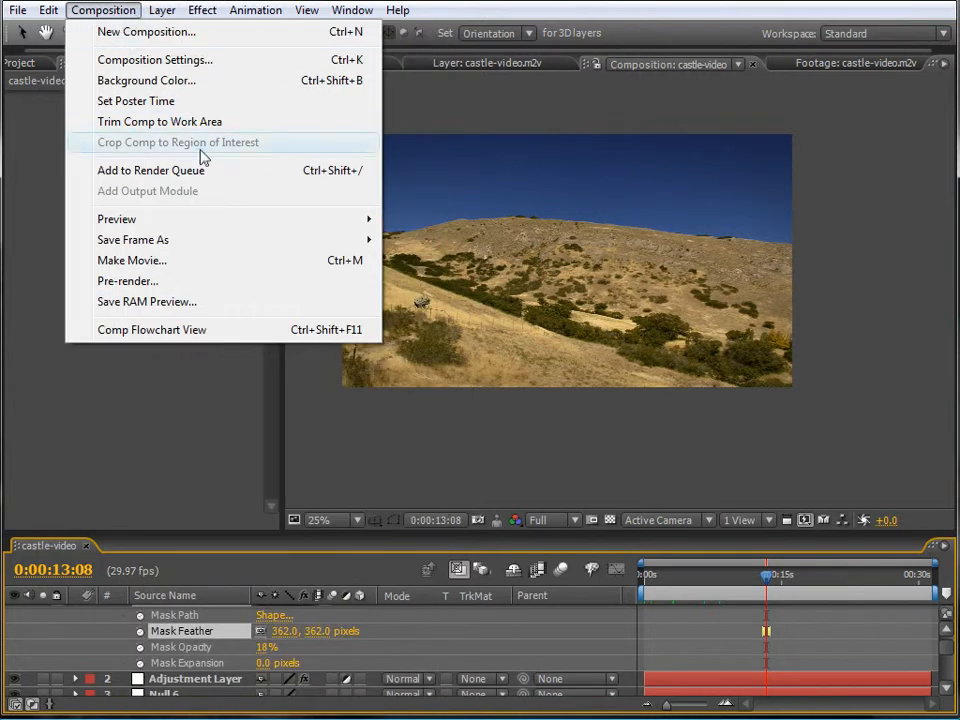
{"action": "left_click", "coordinate": [198, 174]}
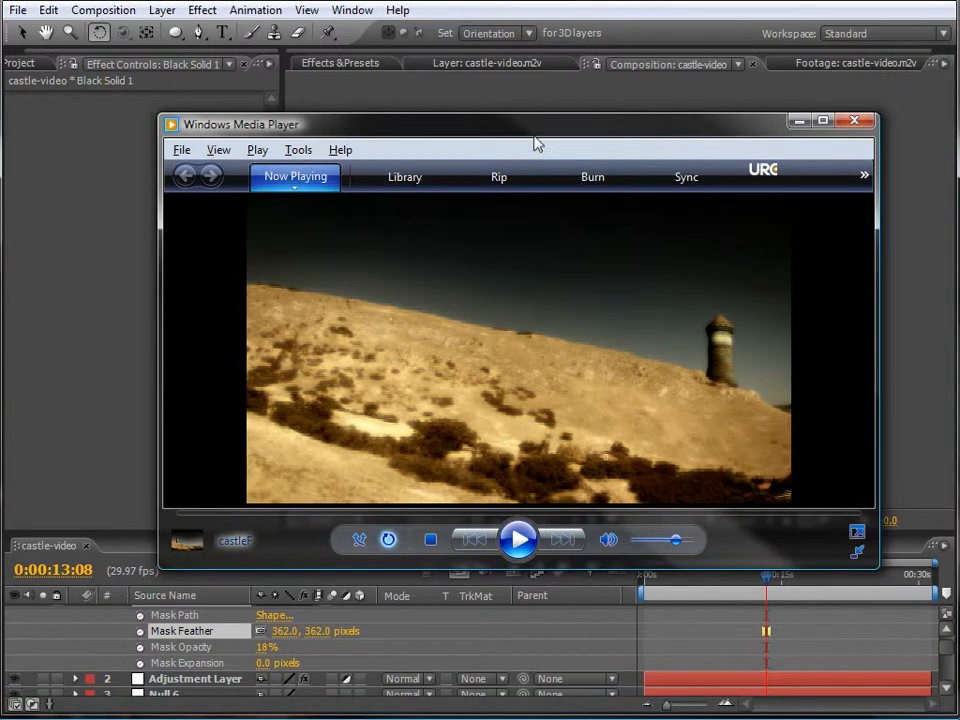
- Review the finished castleF clip in Windows Media Player, including the tower and castle shots, and pause at 00:25
{"action": "left_click_drag", "start_coordinate": [534, 133], "coordinate": [515, 111]}
{"action": "left_click_drag", "start_coordinate": [852, 541], "coordinate": [803, 510]}
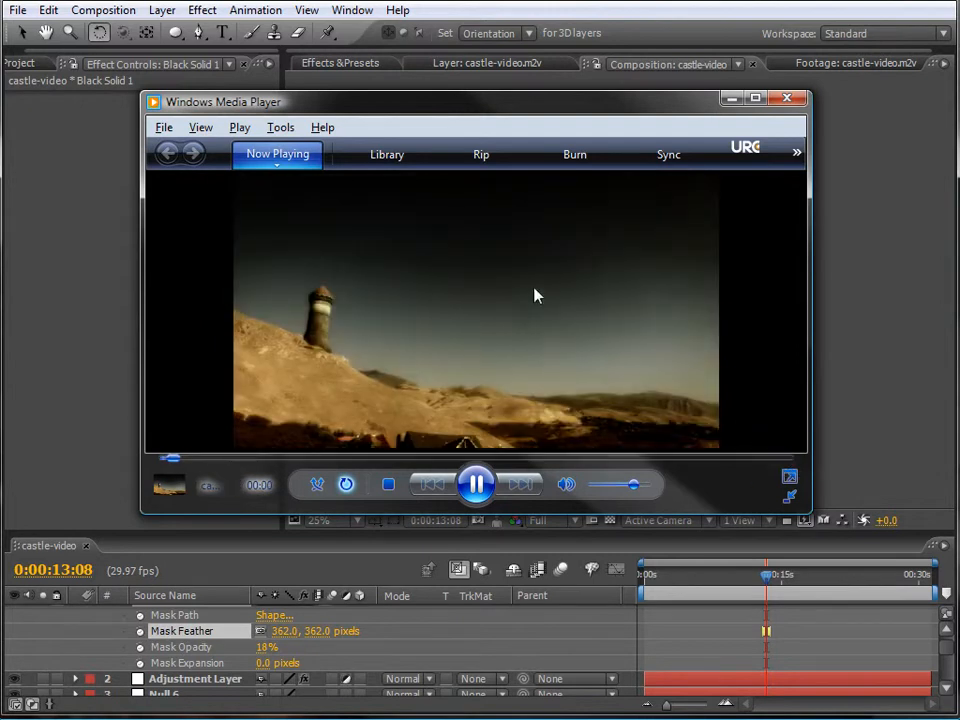
{"action": "left_click", "coordinate": [516, 478]}
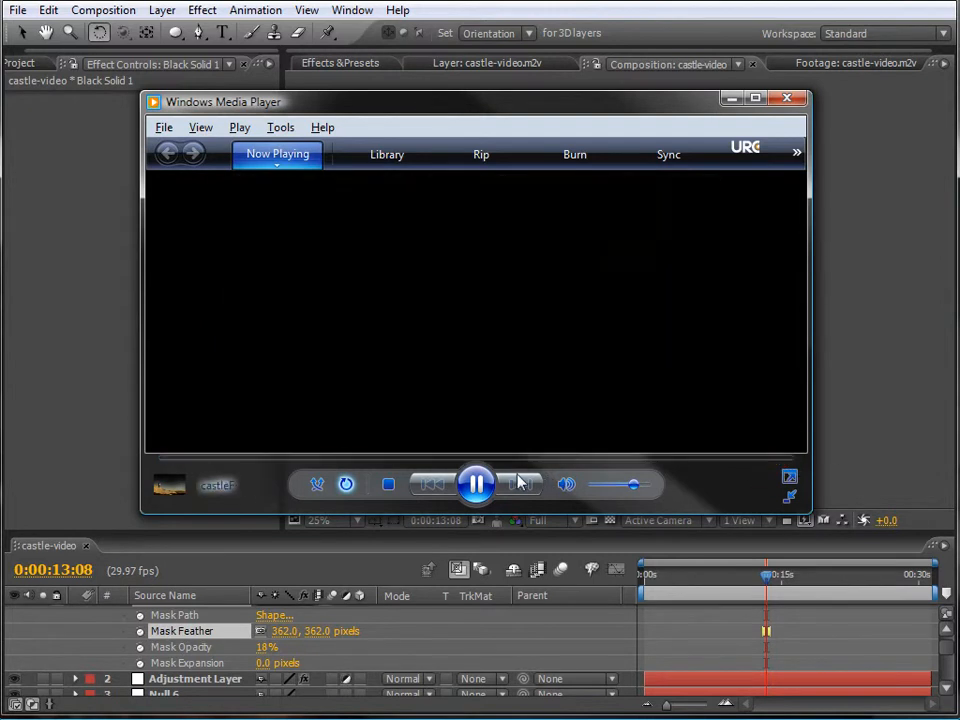
{"action": "left_click", "coordinate": [761, 460]}
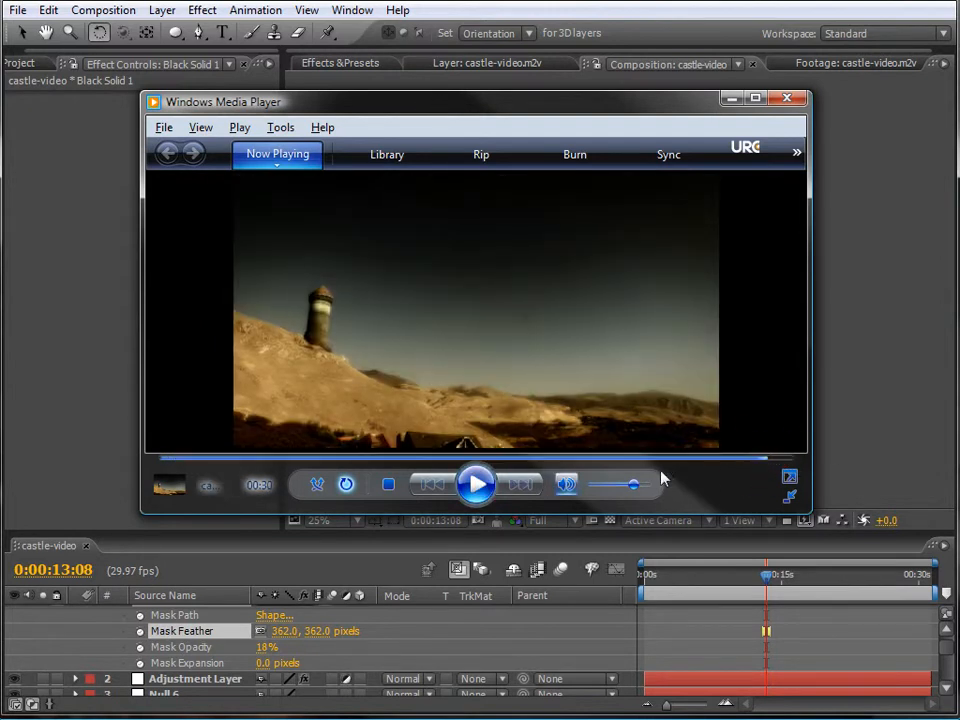
{"action": "left_click_drag", "start_coordinate": [762, 461], "coordinate": [776, 461]}
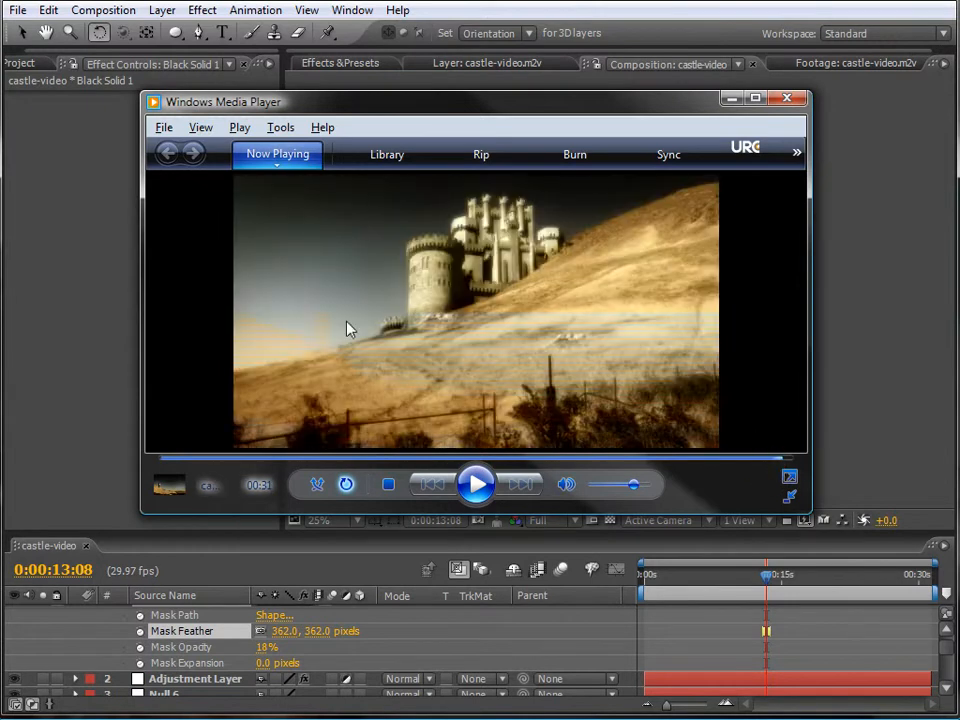
{"action": "left_click_drag", "start_coordinate": [773, 461], "coordinate": [768, 461]}
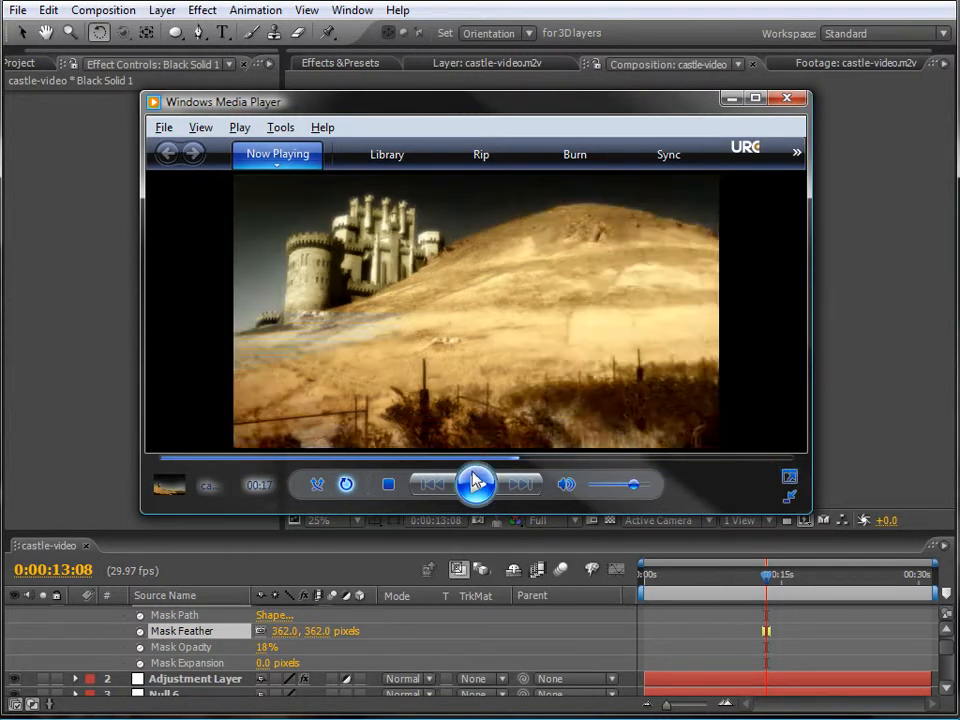
{"action": "left_click_drag", "start_coordinate": [649, 462], "coordinate": [533, 461]}
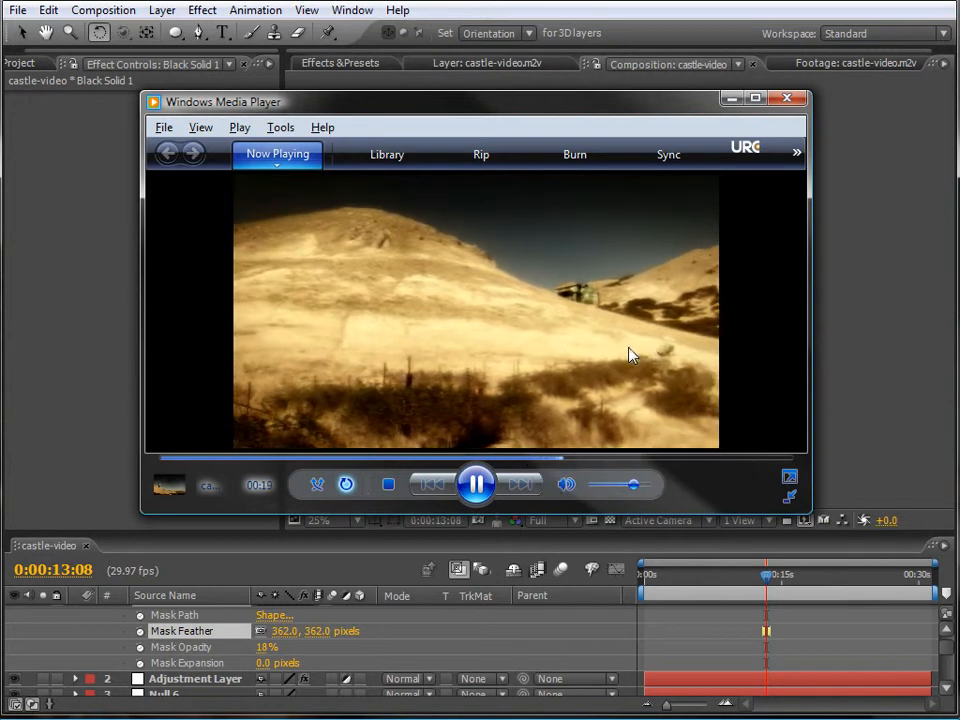
{"action": "left_click_drag", "start_coordinate": [809, 514], "coordinate": [742, 481]}
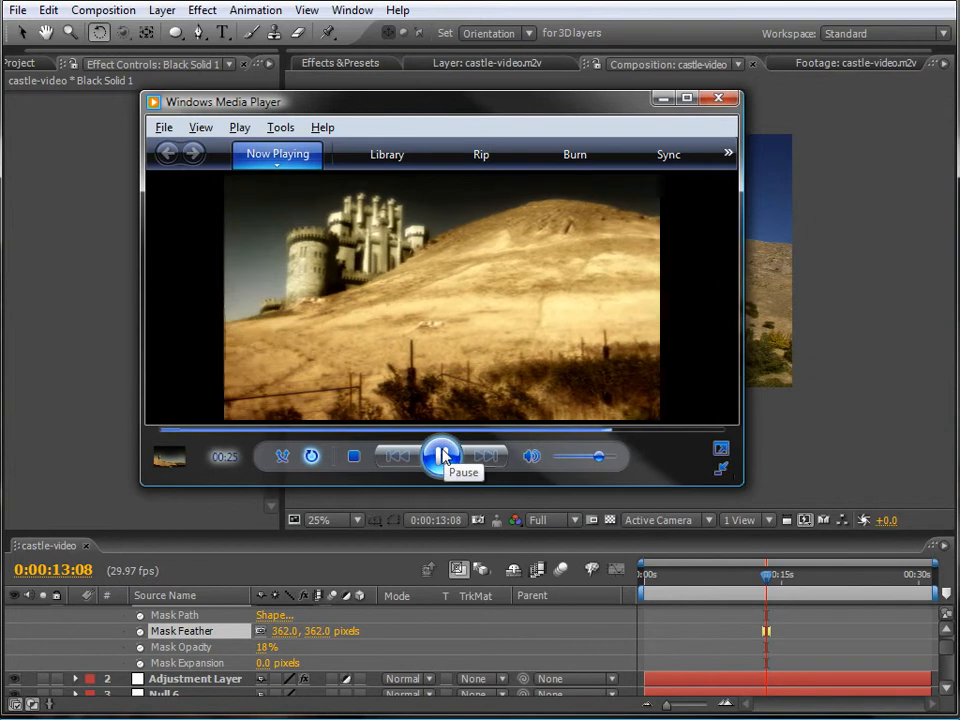
{"action": "left_click", "coordinate": [443, 457]}
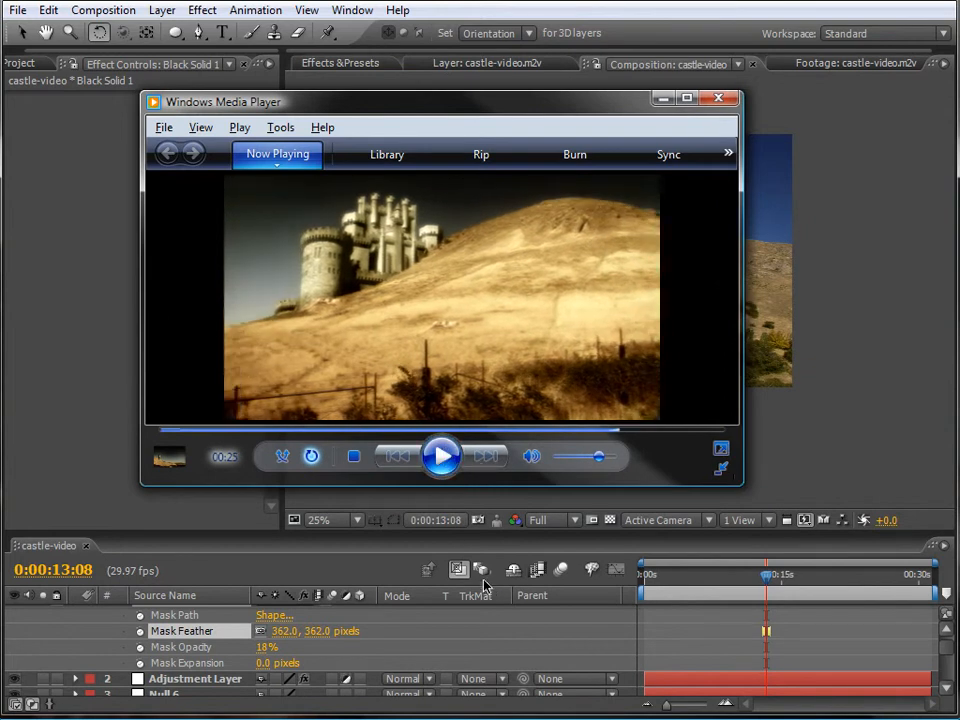